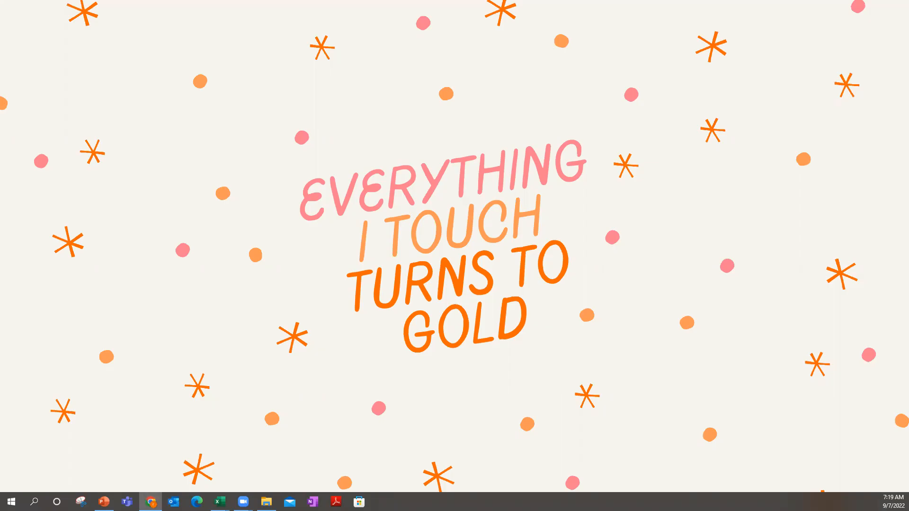
# In the ServiceNow instance in Chrome, filter the navigator for "incident", list the open incidents and open INC0006880.
pyautogui.click(150, 502)
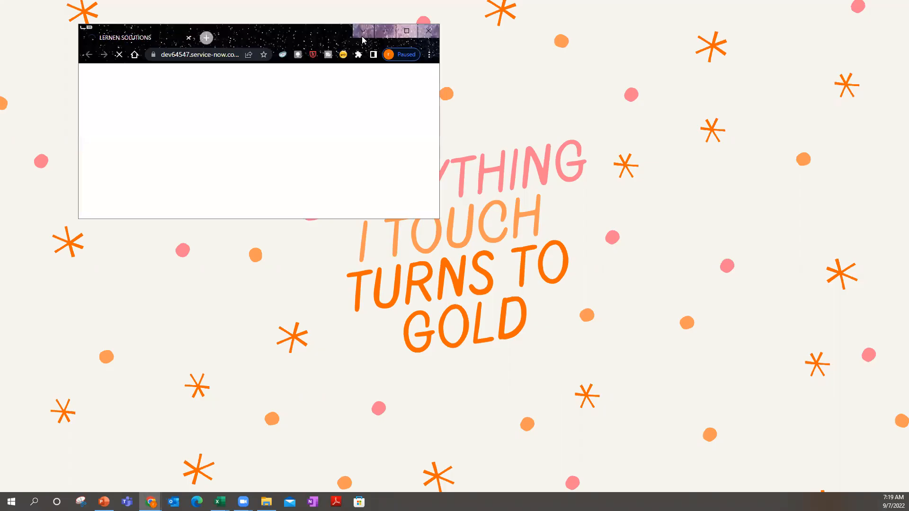
pyautogui.click(410, 30)
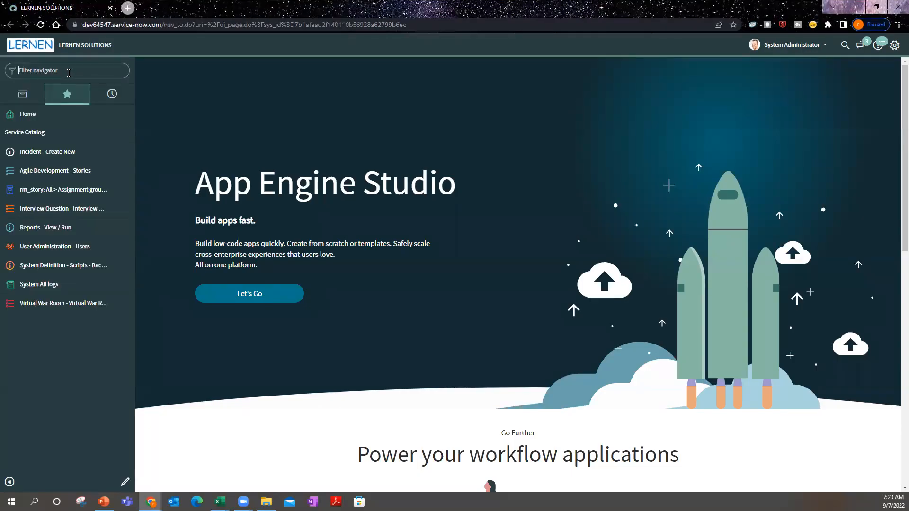
pyautogui.write('incident')
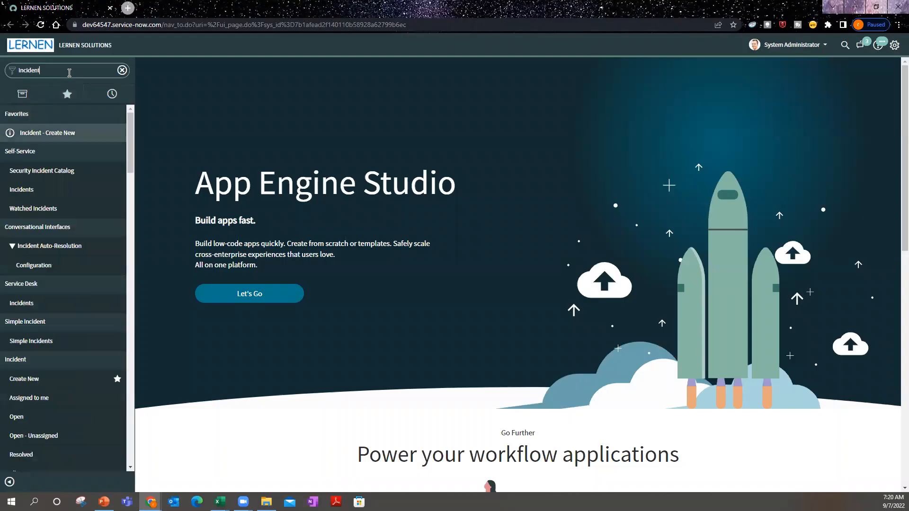
pyautogui.scroll(-2, 101, 188)
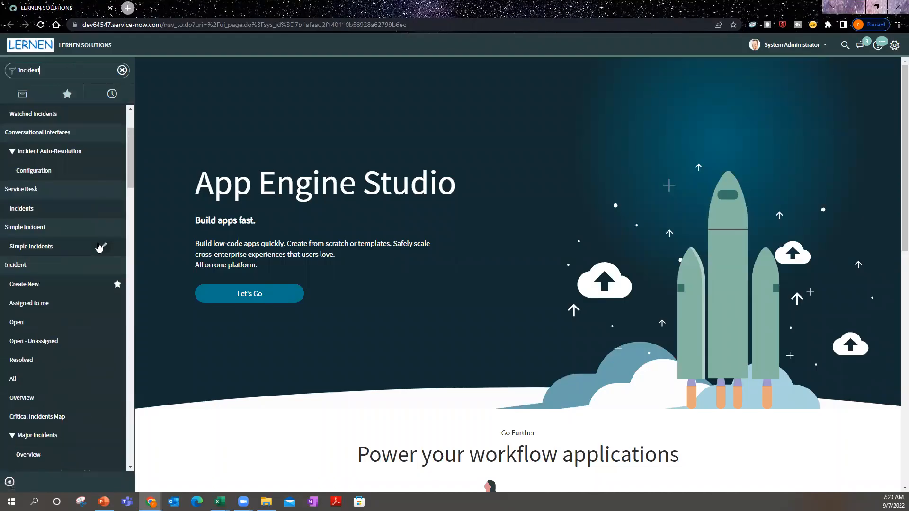
pyautogui.click(41, 328)
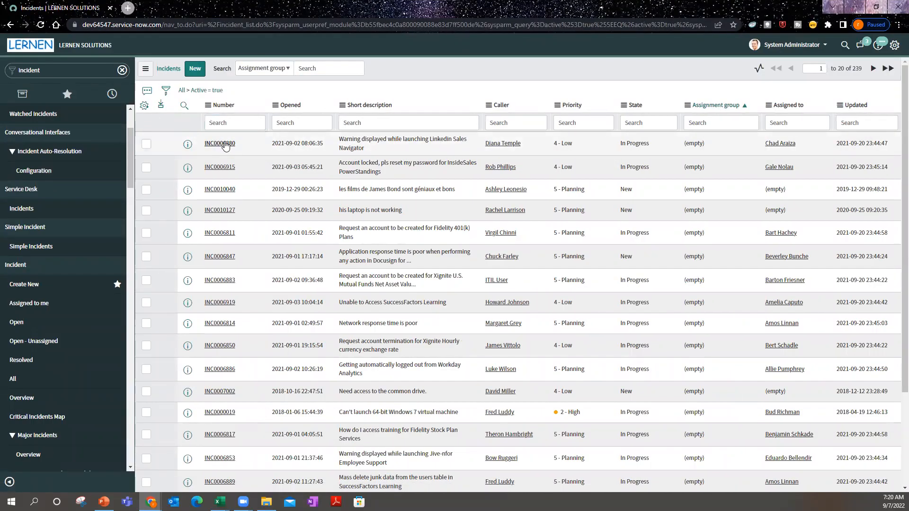
pyautogui.click(225, 144)
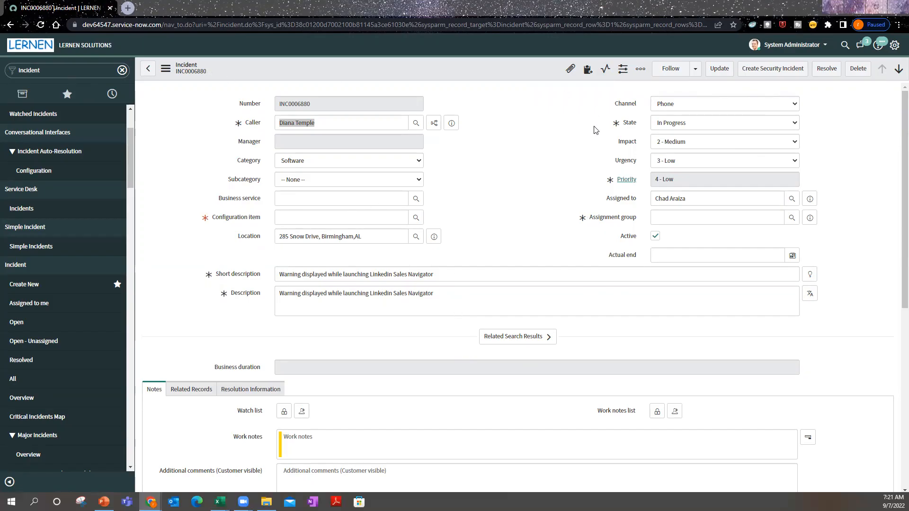
# Copy the sys_id of incident INC0006880 to the clipboard.
pyautogui.rightClick(492, 76)
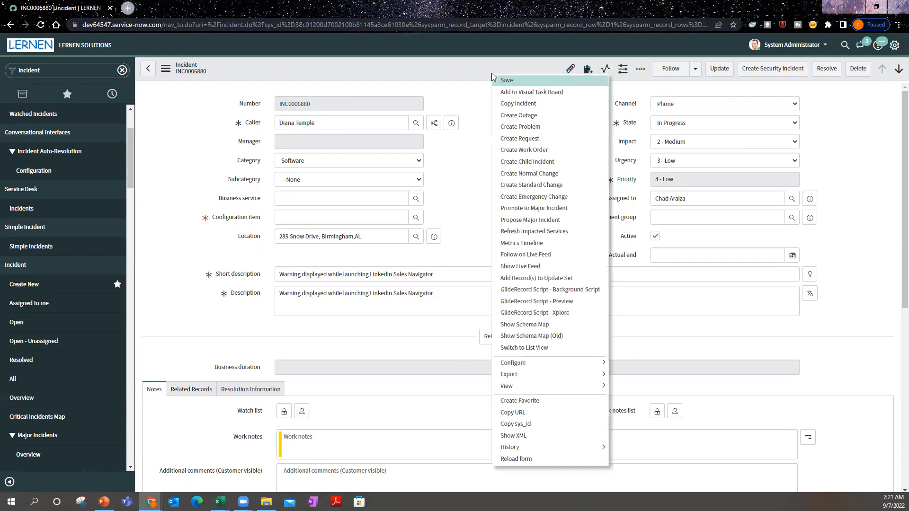
pyautogui.click(444, 70)
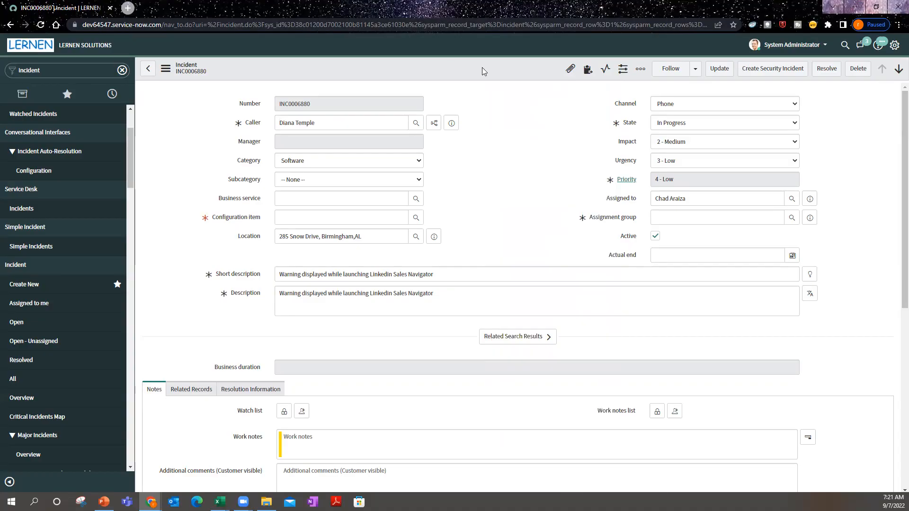
pyautogui.rightClick(462, 77)
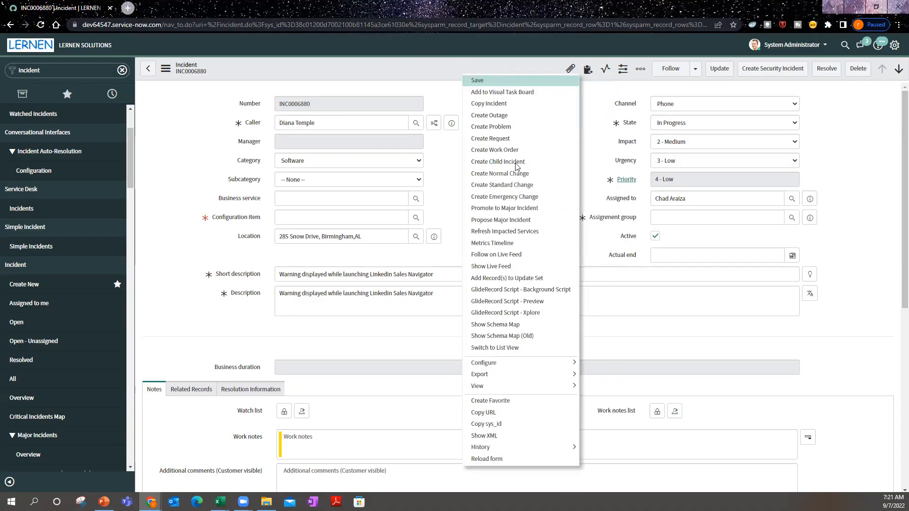
pyautogui.rightClick(588, 149)
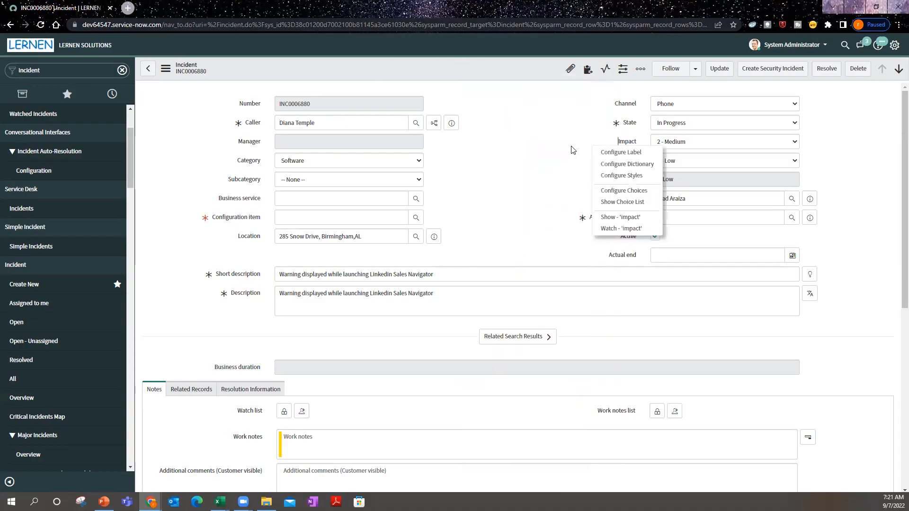
pyautogui.rightClick(504, 68)
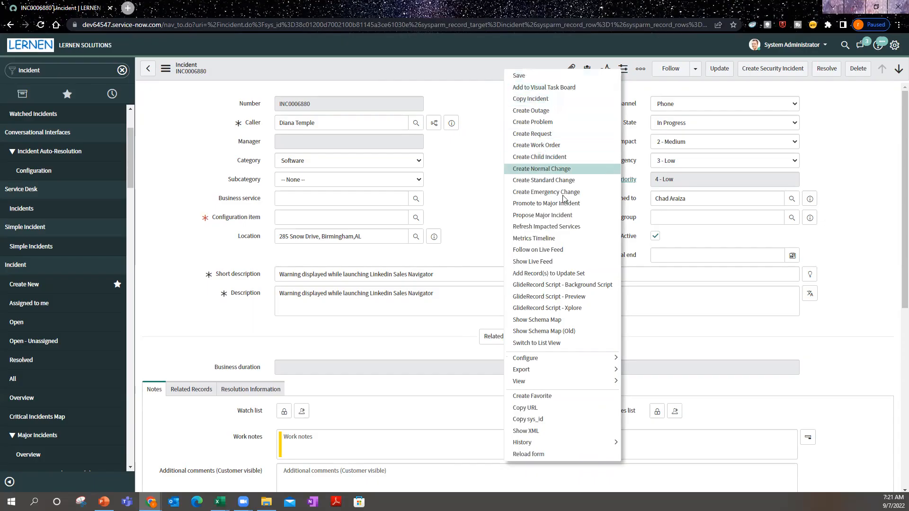
pyautogui.click(548, 425)
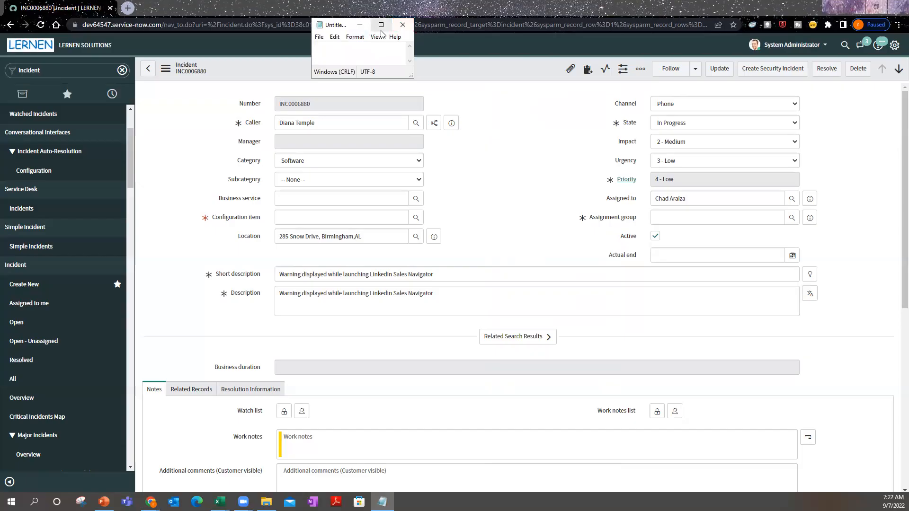
# Paste the copied sys_id into an empty Notepad document, widen its window to fit, and start a new line two rows below.
pyautogui.click(399, 24)
pyautogui.hotkey('ctrl', 'v')
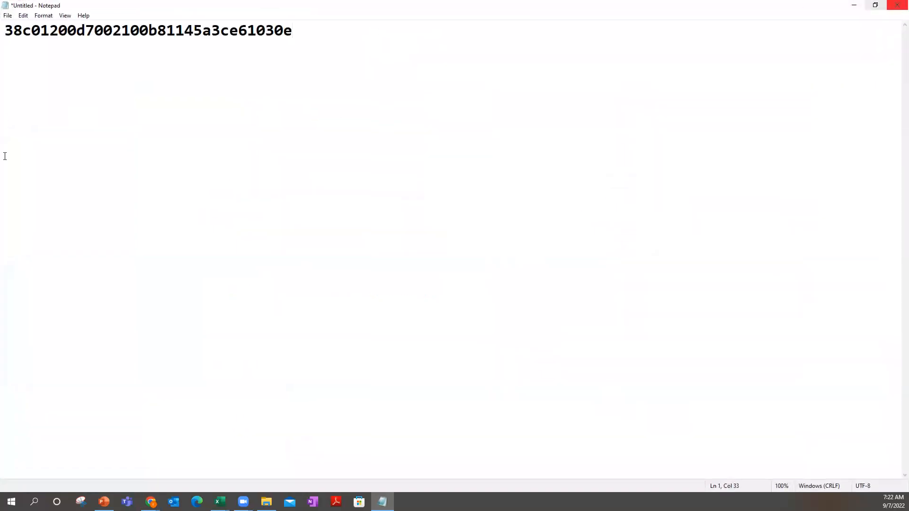
pyautogui.doubleClick(501, 9)
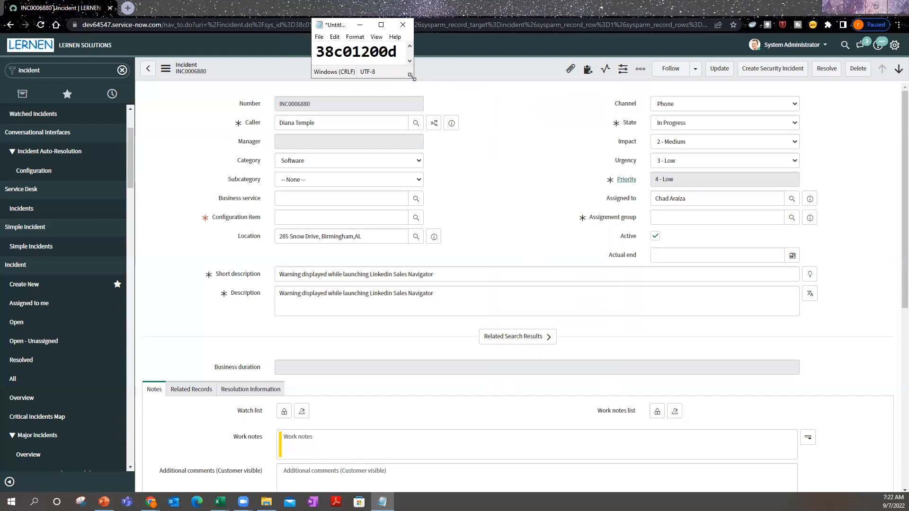
pyautogui.moveTo(411, 75); pyautogui.dragTo(684, 130)
pyautogui.press('Return')
pyautogui.press('Return')
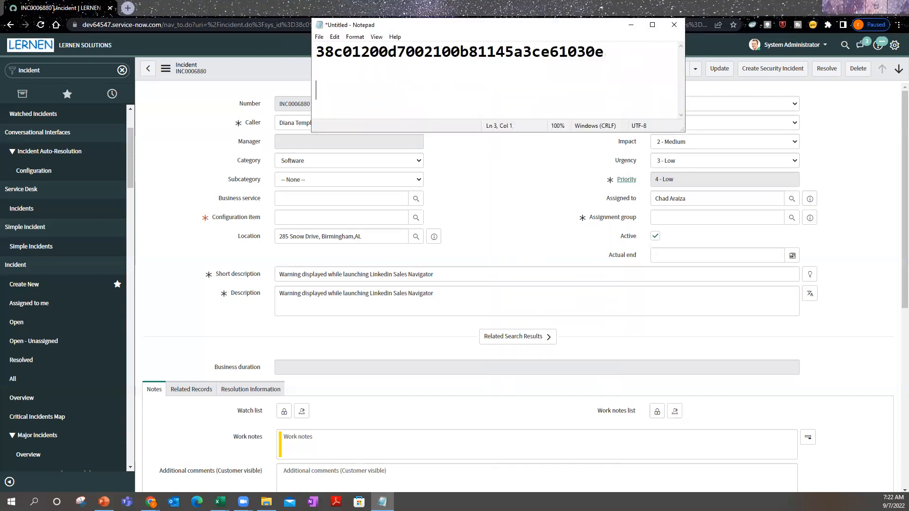
# In Chrome, show the open incidents list in a new tab and open INC0006918, INC0006813 and INC0006849 in separate tabs.
pyautogui.middleClick(18, 326)
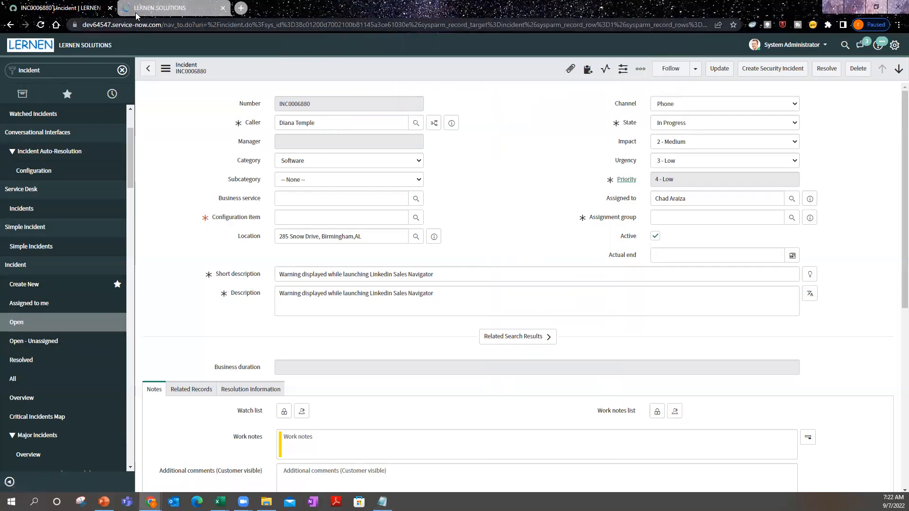
pyautogui.click(136, 16)
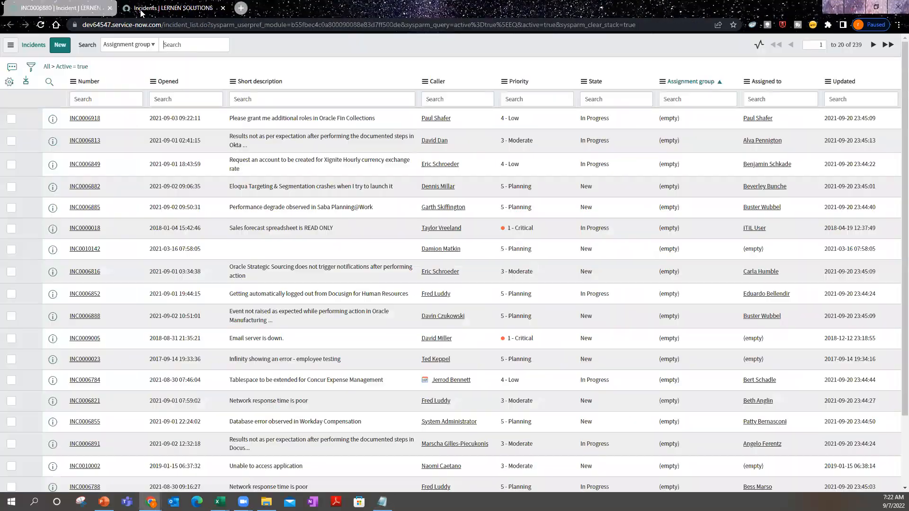
pyautogui.middleClick(85, 119)
pyautogui.middleClick(83, 140)
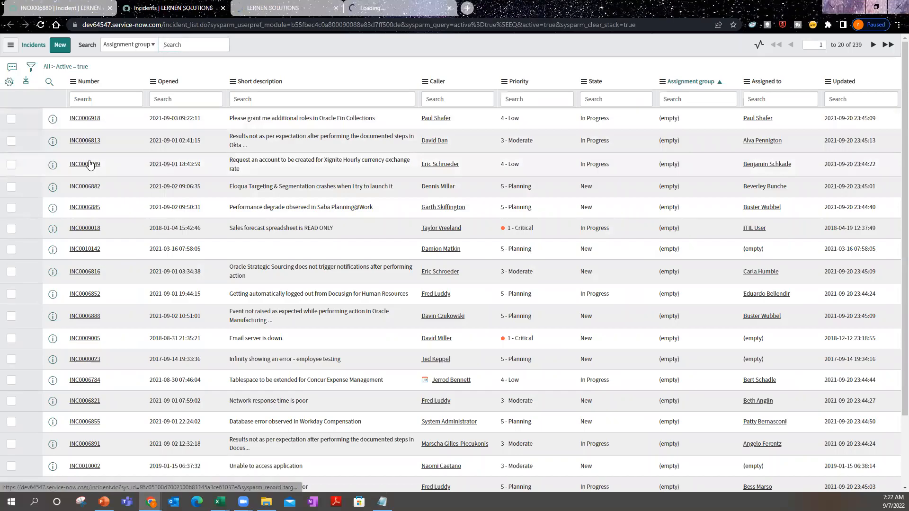
pyautogui.middleClick(89, 164)
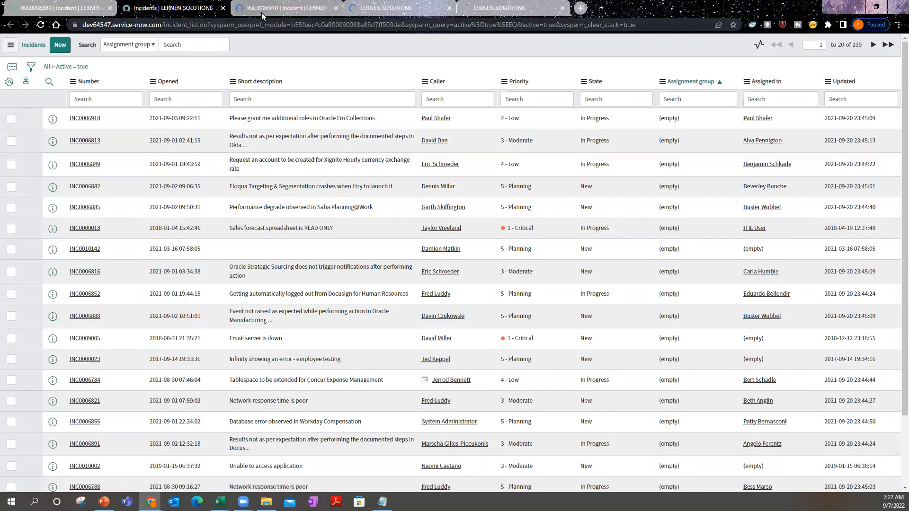
# Review the incident records INC0006918 and INC0006813 and check the sys_id saved in Notepad.
pyautogui.click(262, 13)
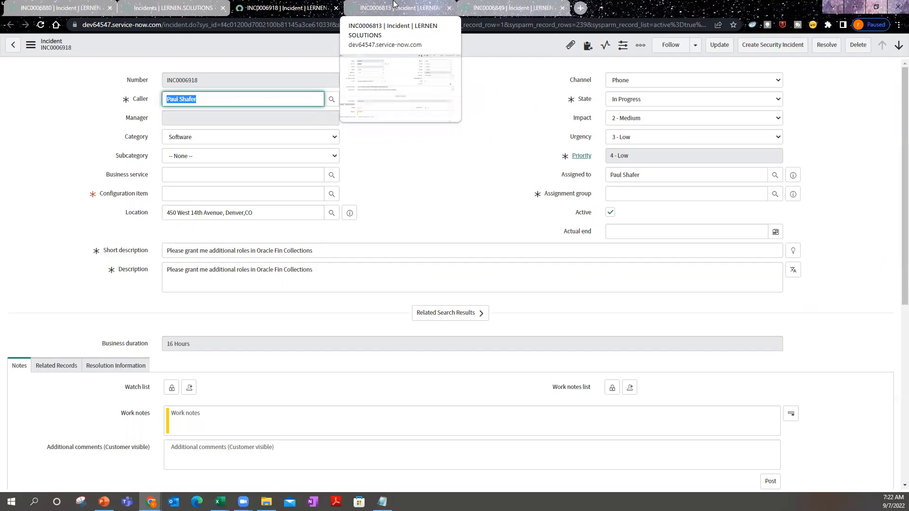
pyautogui.click(292, 42)
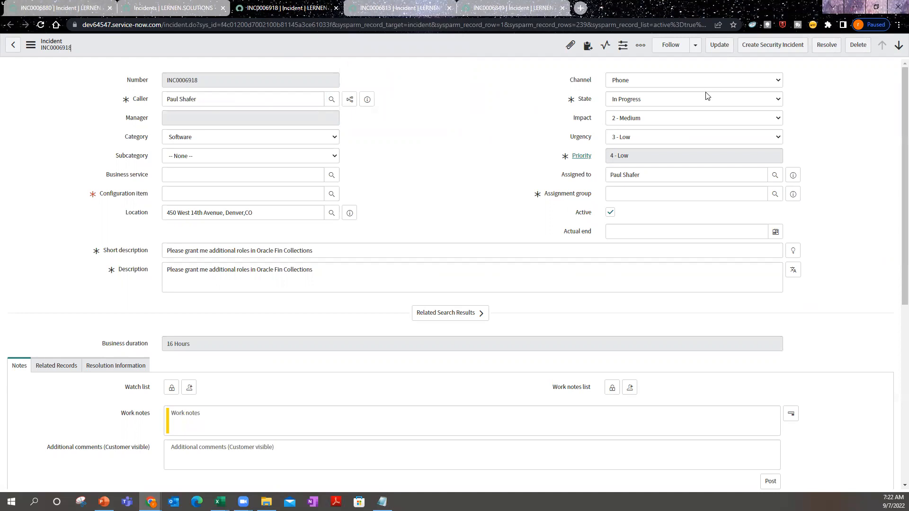
pyautogui.click(381, 6)
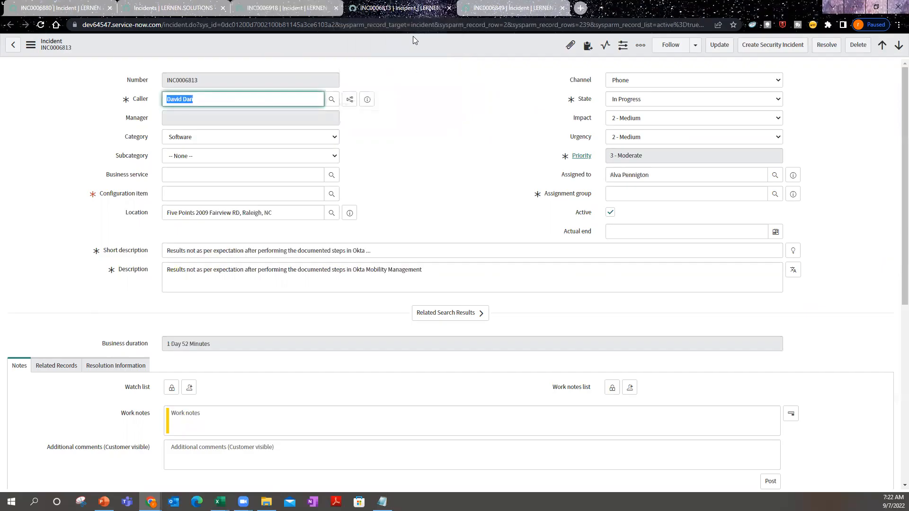
pyautogui.click(280, 7)
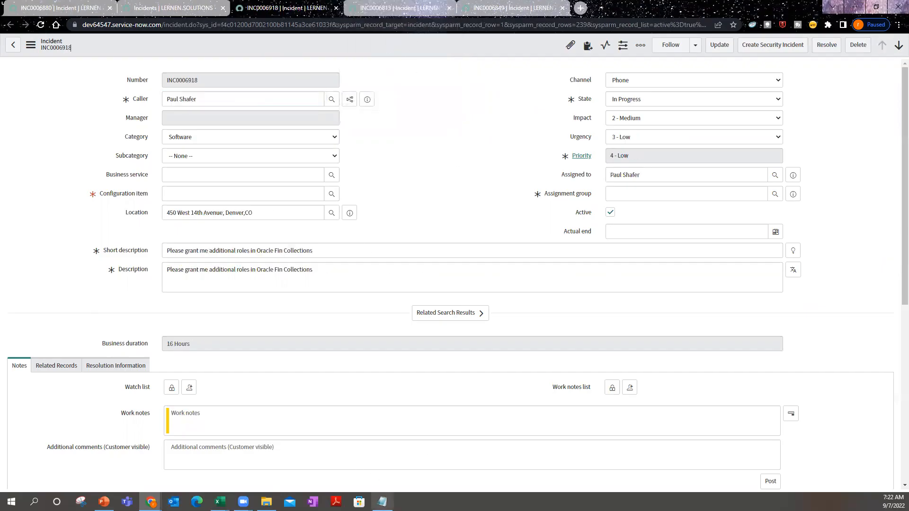
pyautogui.click(382, 501)
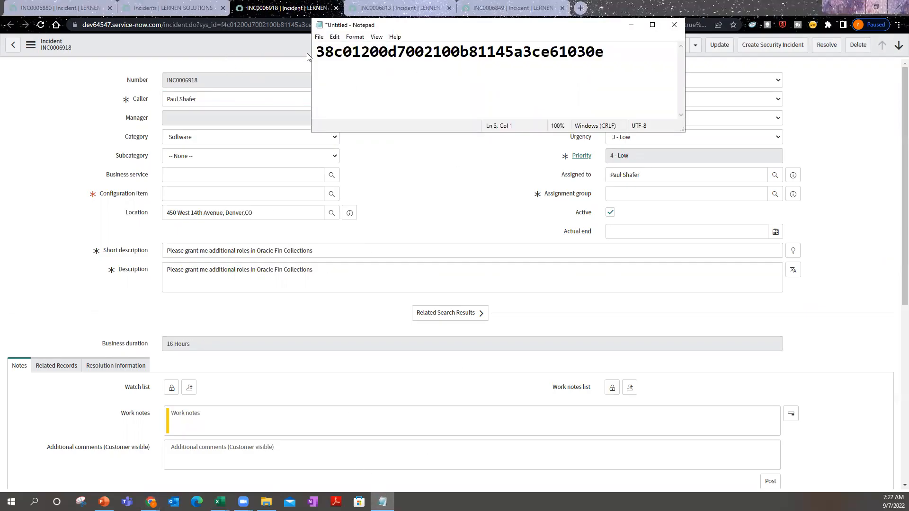
pyautogui.click(410, 212)
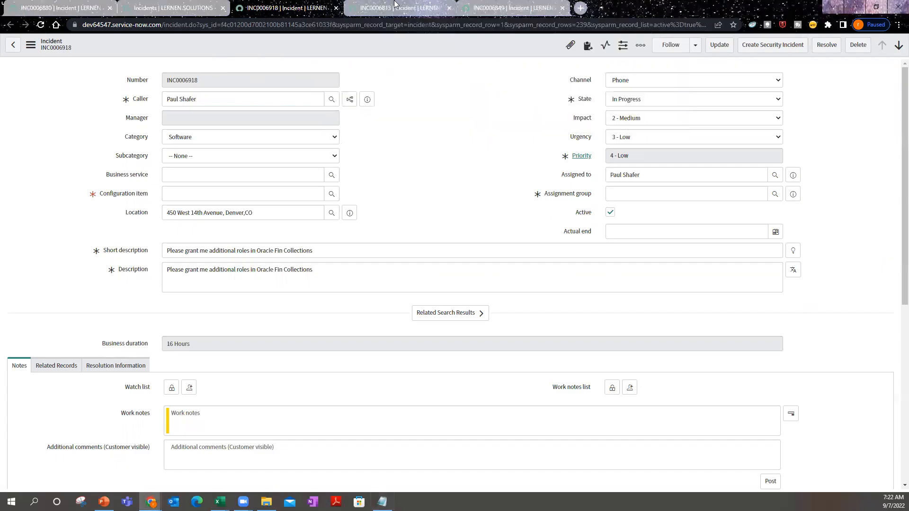
# Copy the sys_id of incident INC0006813 and paste it below the first one in Notepad, followed by a new line.
pyautogui.click(394, 7)
pyautogui.rightClick(421, 45)
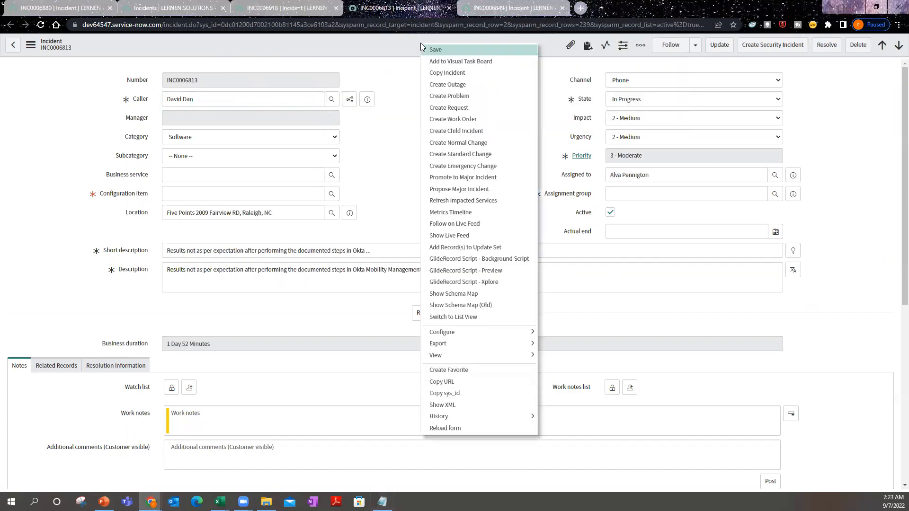
pyautogui.moveTo(461, 416)
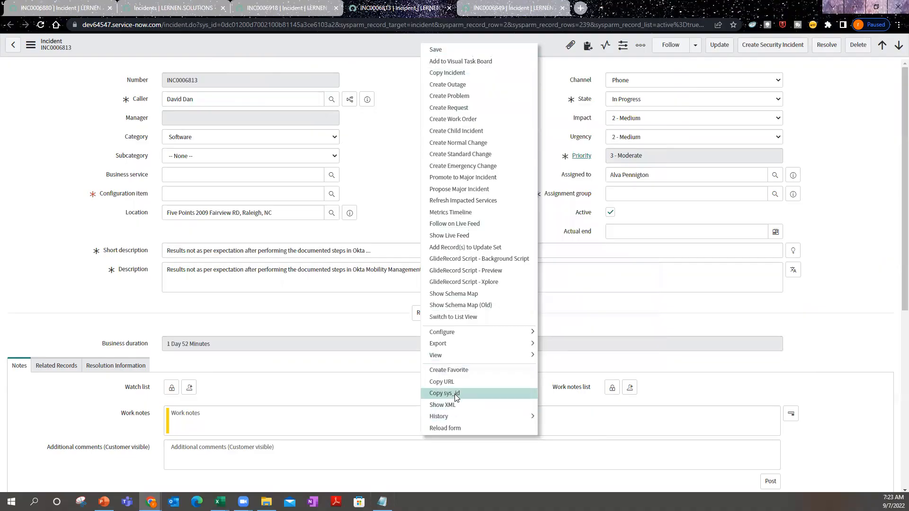
pyautogui.click(455, 395)
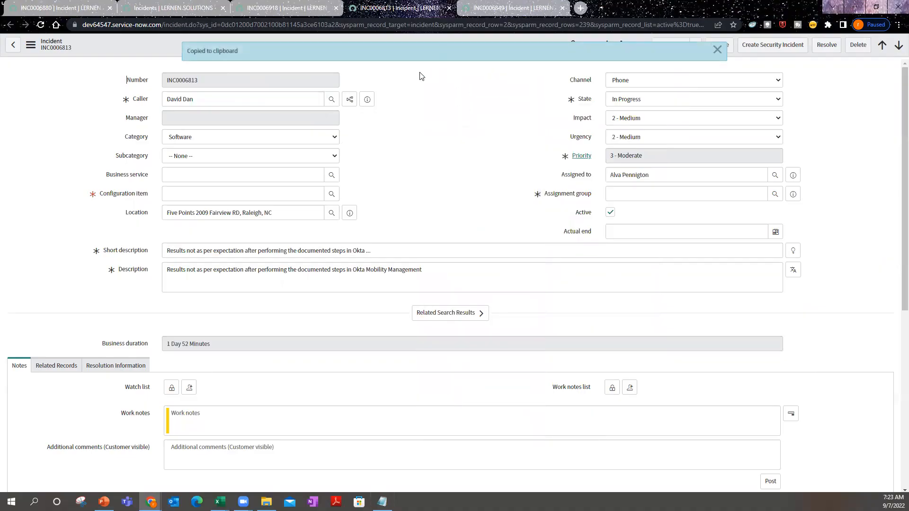
pyautogui.rightClick(418, 39)
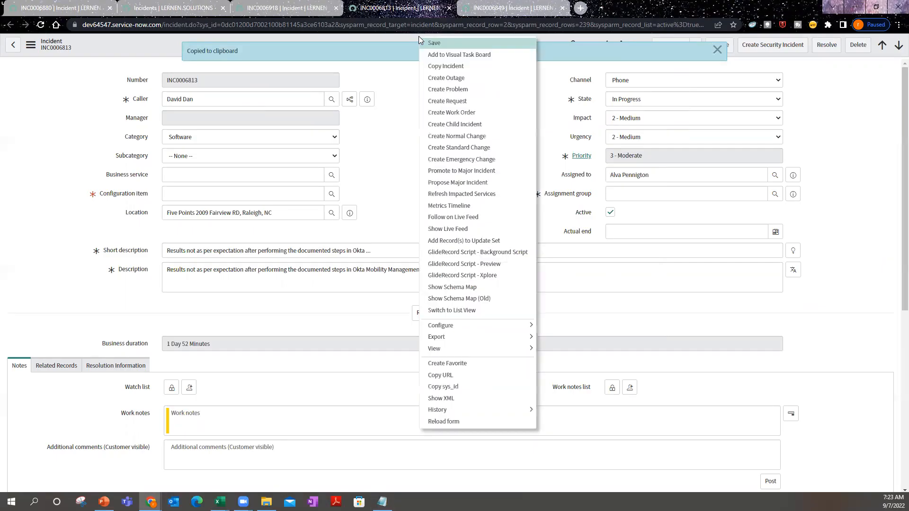
pyautogui.click(444, 391)
pyautogui.click(382, 502)
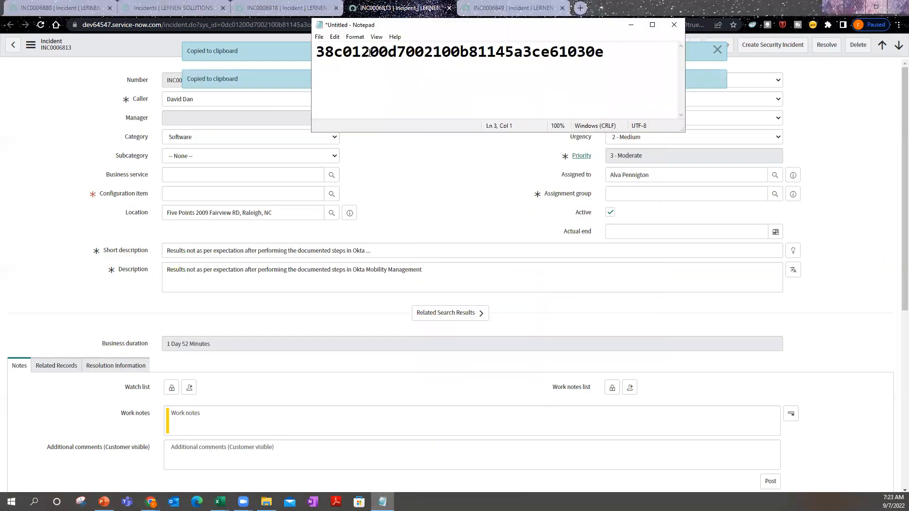
pyautogui.hotkey('ctrl', 'v')
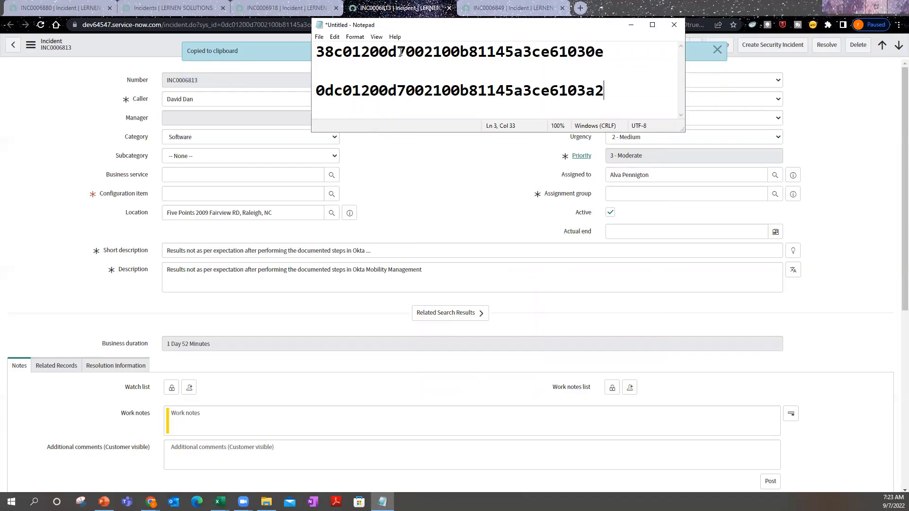
pyautogui.press('Return')
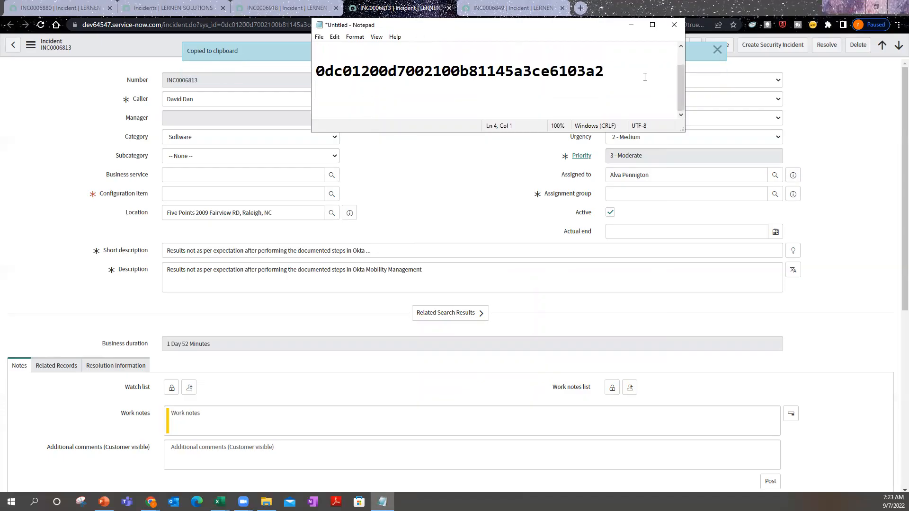
pyautogui.scroll(1, 644, 77)
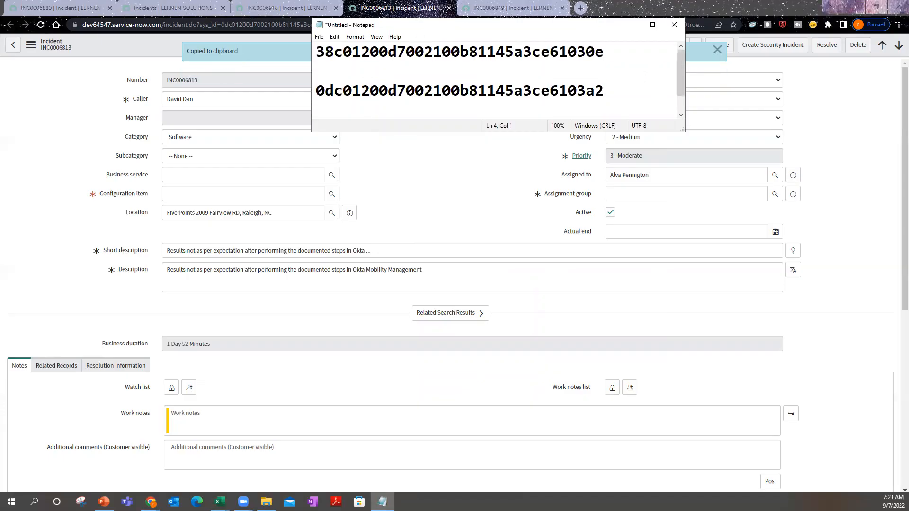
# Copy the sys_id of incident INC0006849, paste it below the others in Notepad and remove the blank line between the first two.
pyautogui.click(509, 10)
pyautogui.rightClick(493, 47)
pyautogui.moveTo(573, 364)
pyautogui.click(524, 399)
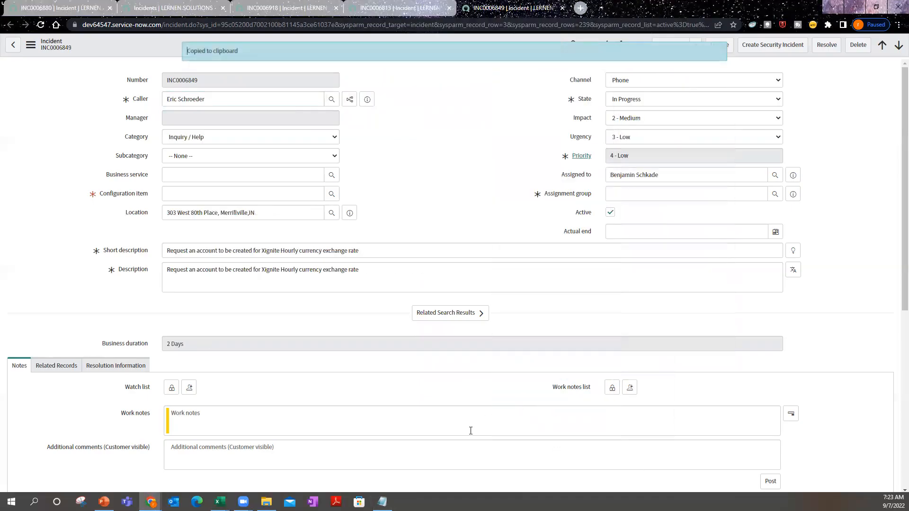
pyautogui.click(382, 502)
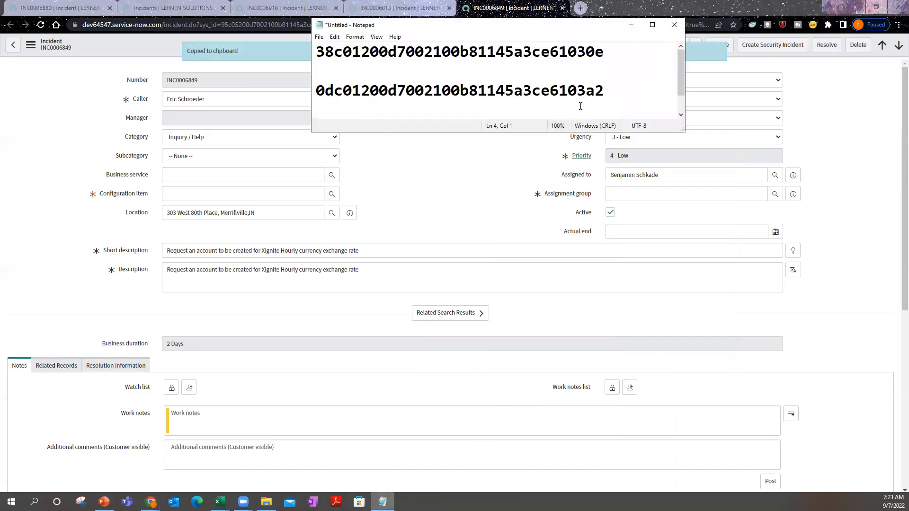
pyautogui.hotkey('ctrl', 'v')
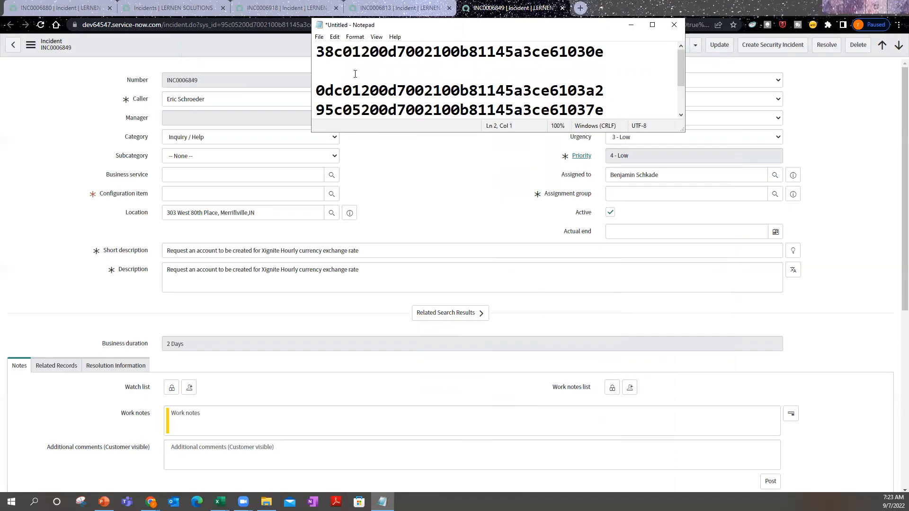
pyautogui.press('Delete')
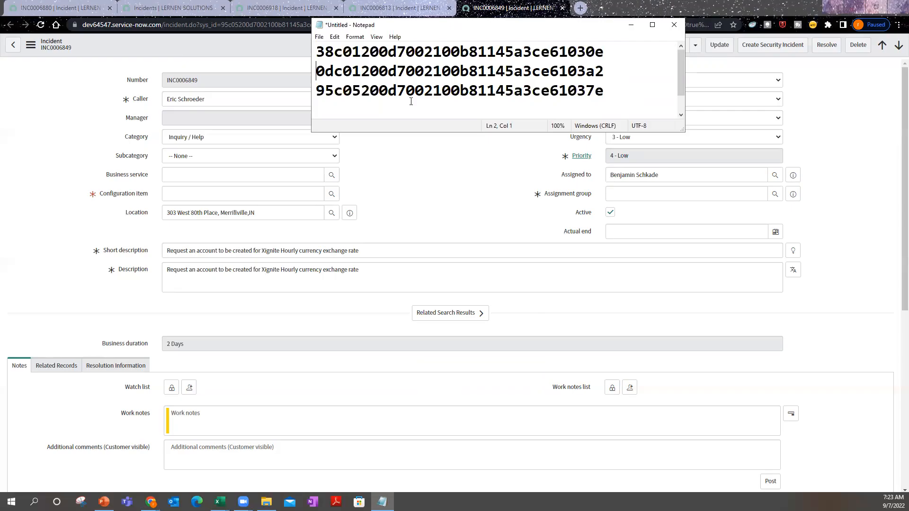
# Return to incident INC0006880 in Chrome, look through the incident modules and clear the navigator filter.
pyautogui.click(40, 11)
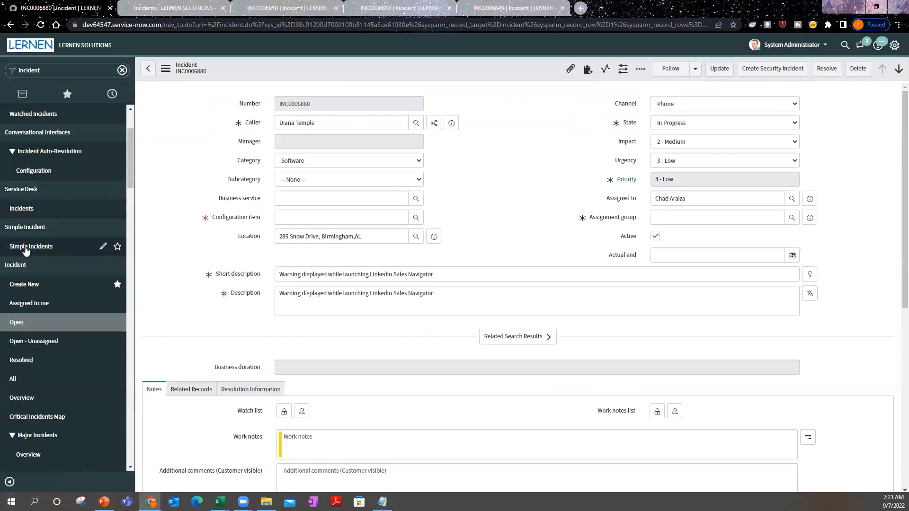
pyautogui.scroll(-7, 36, 260)
pyautogui.scroll(1, 36, 260)
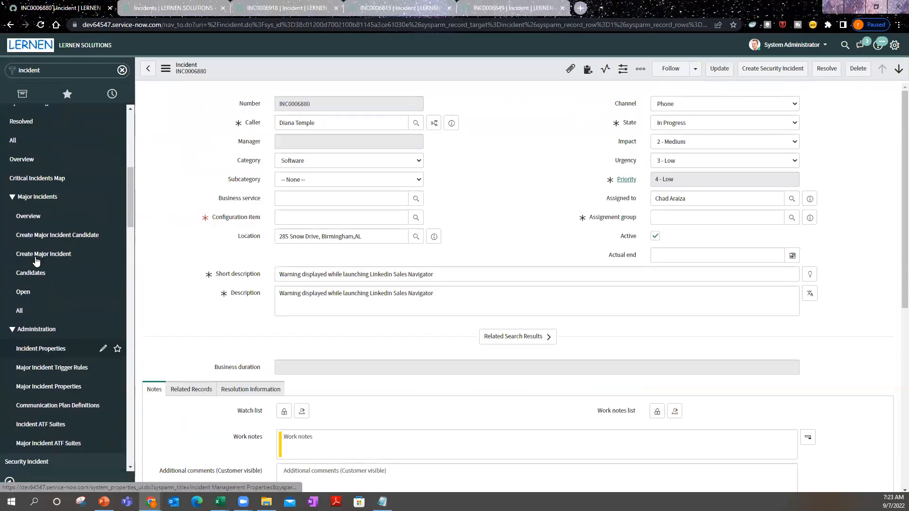
pyautogui.scroll(-4, 36, 261)
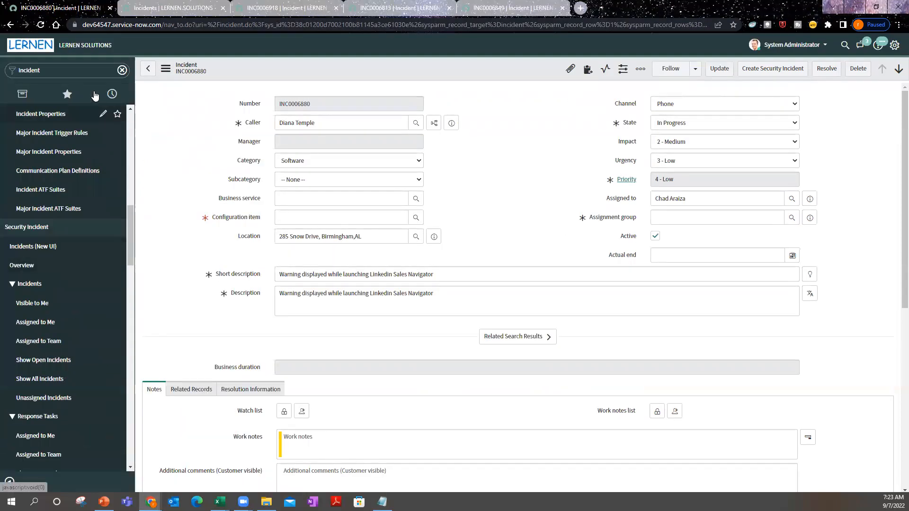
pyautogui.click(122, 70)
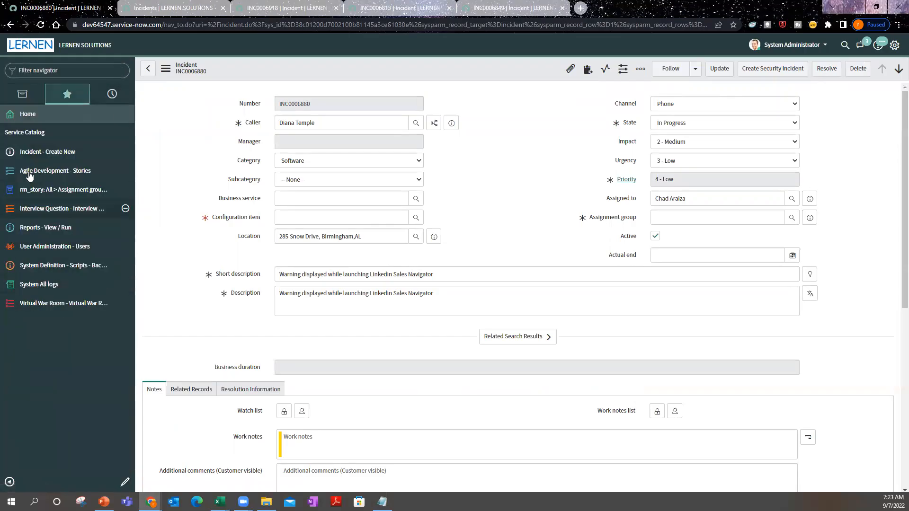
# Show all applications in the navigator and open record ANU100002 from the Cars list of the Car application.
pyautogui.click(23, 93)
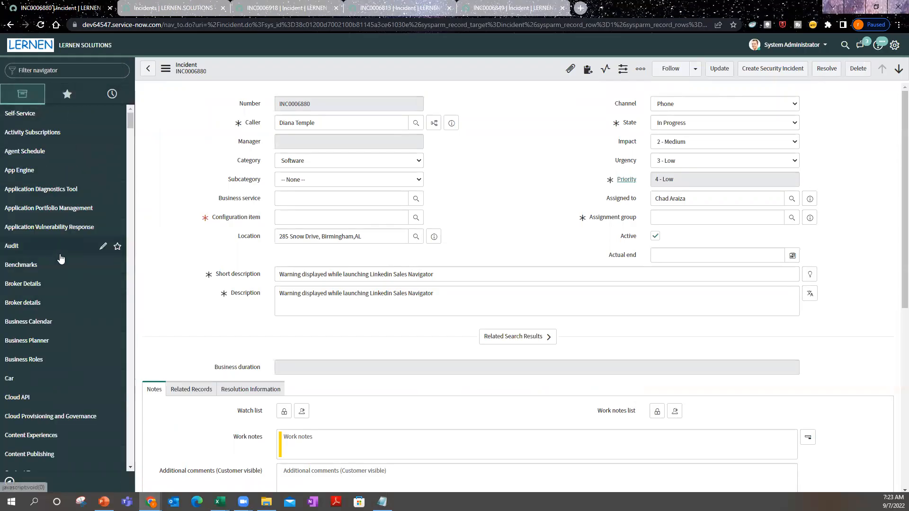
pyautogui.scroll(-2, 74, 260)
pyautogui.click(72, 288)
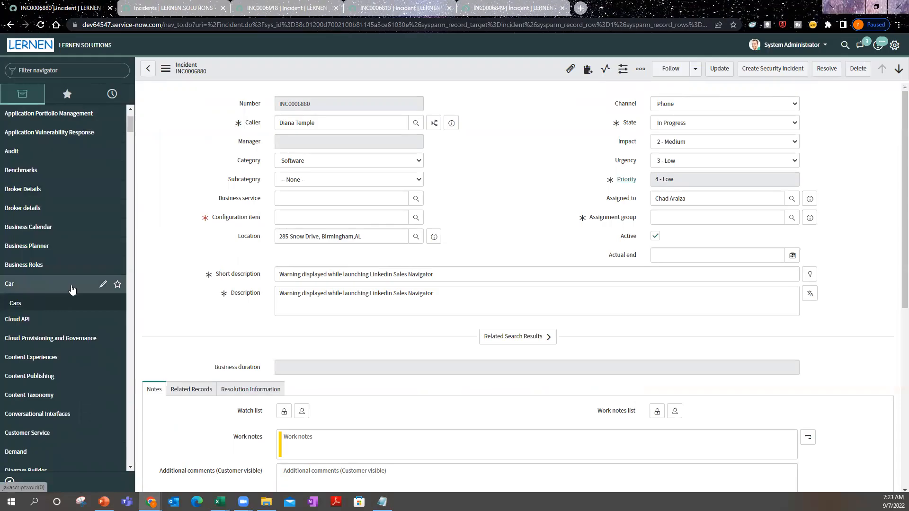
pyautogui.click(15, 303)
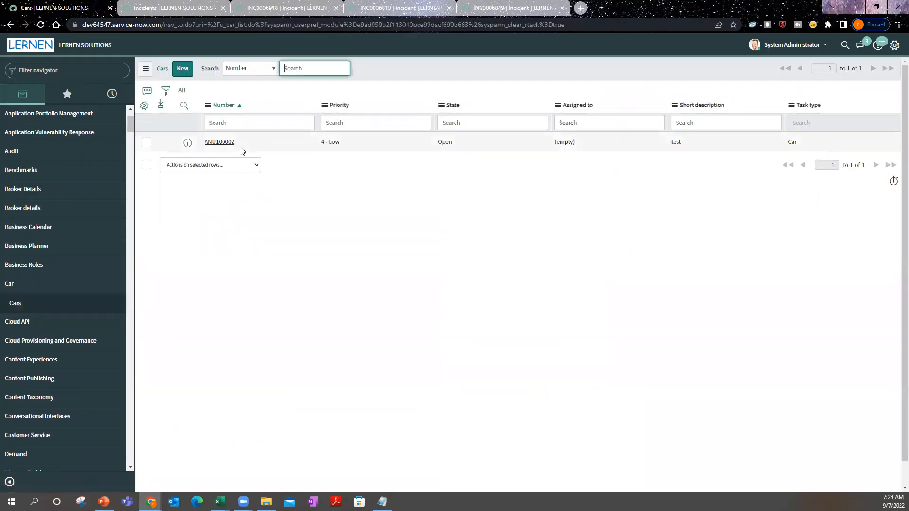
pyautogui.click(223, 148)
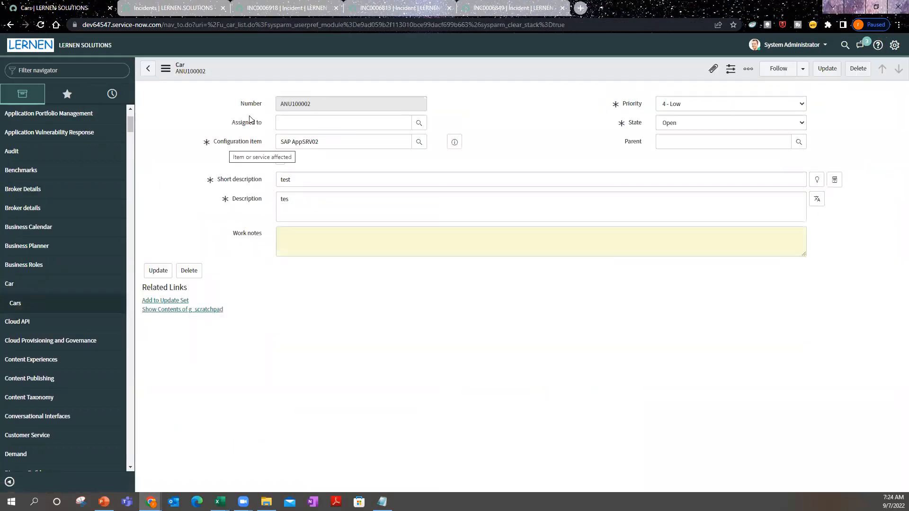
# Copy the sys_id of car record ANU100002, paste it on a new last line in Notepad and enlarge the Notepad window.
pyautogui.rightClick(363, 71)
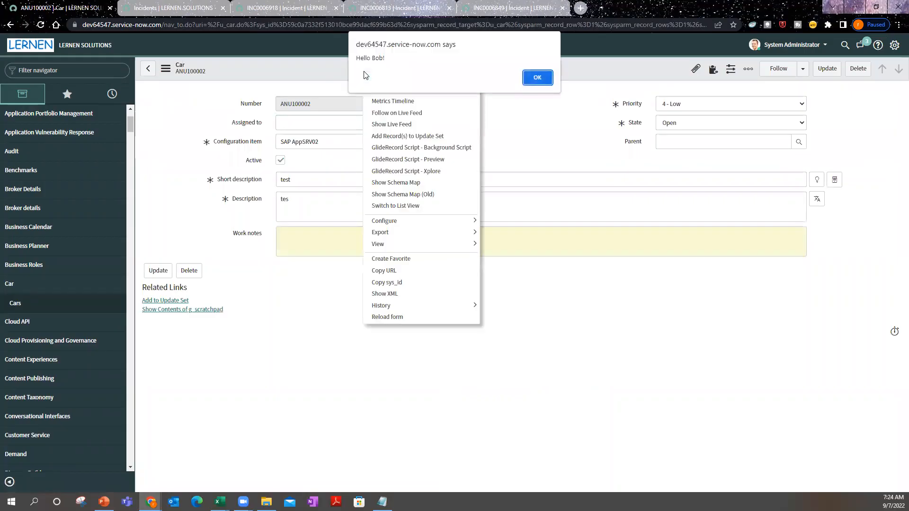
pyautogui.click(534, 80)
pyautogui.click(396, 282)
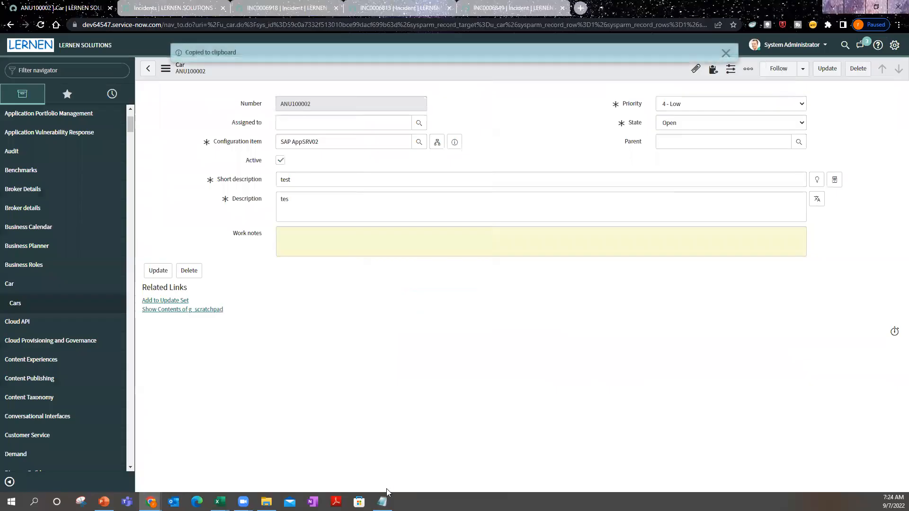
pyautogui.click(382, 502)
pyautogui.click(609, 91)
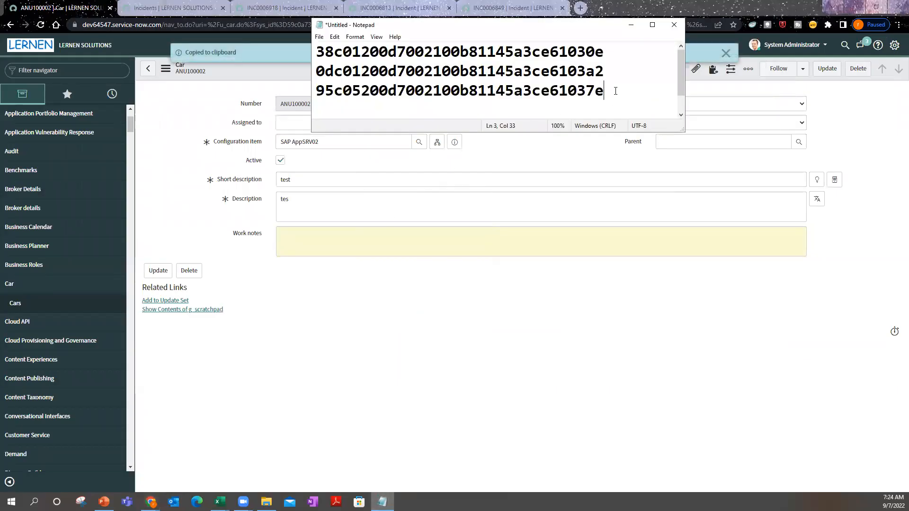
pyautogui.press('Return')
pyautogui.hotkey('ctrl', 'v')
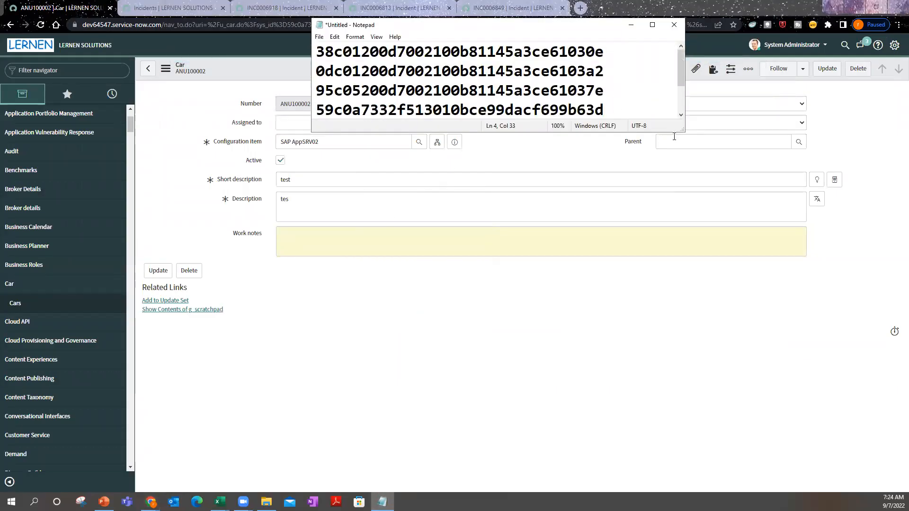
pyautogui.moveTo(682, 130); pyautogui.dragTo(733, 194)
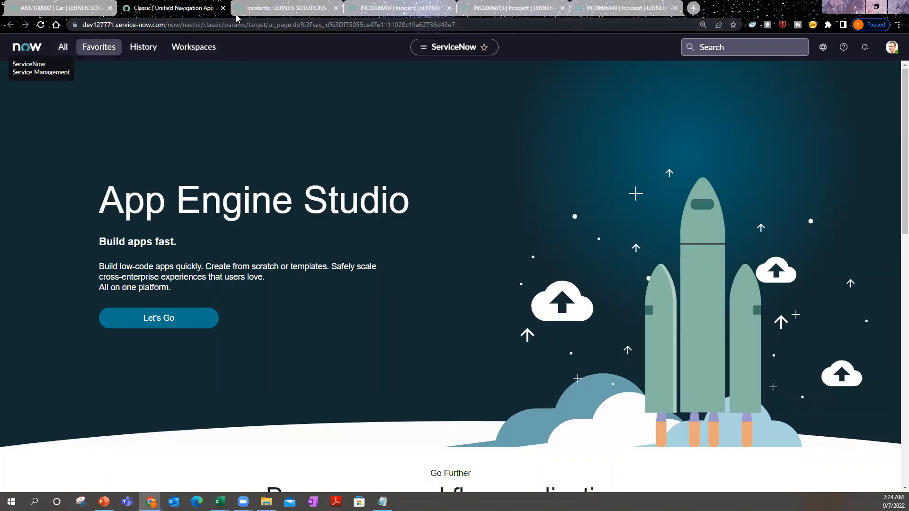
# Close the browser tabs with the incidents list and incidents INC0006918, INC0006813 and INC0006849.
pyautogui.click(337, 9)
pyautogui.click(337, 9)
pyautogui.click(336, 8)
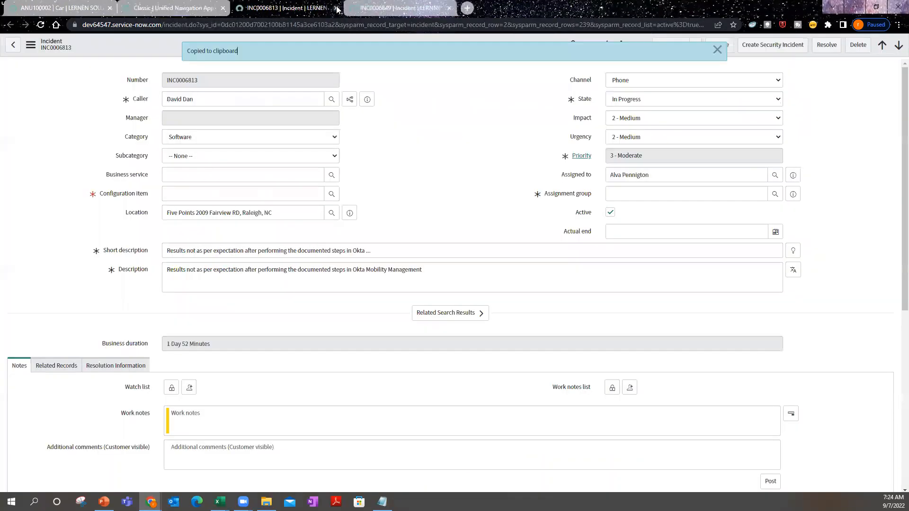
pyautogui.click(336, 9)
pyautogui.click(337, 9)
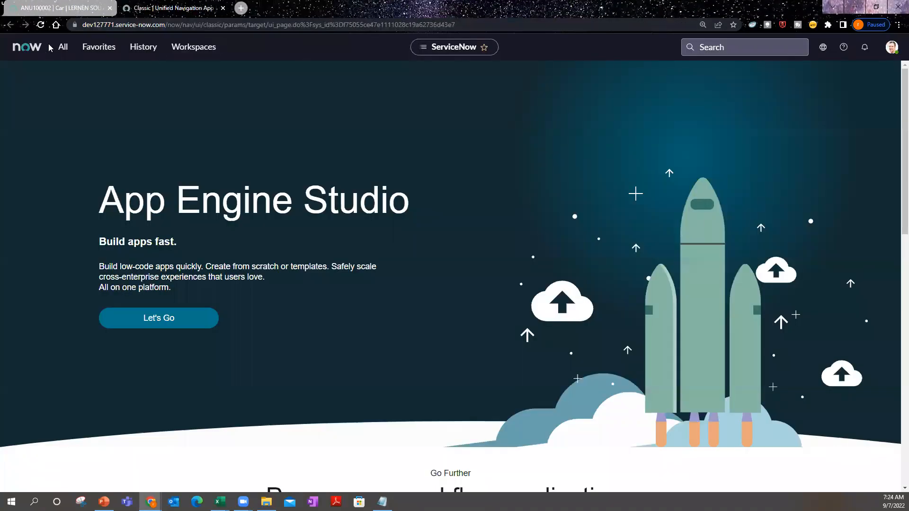
# In the second ServiceNow instance, filter all modules by "incide", list the open incidents and open INC0009009.
pyautogui.click(59, 50)
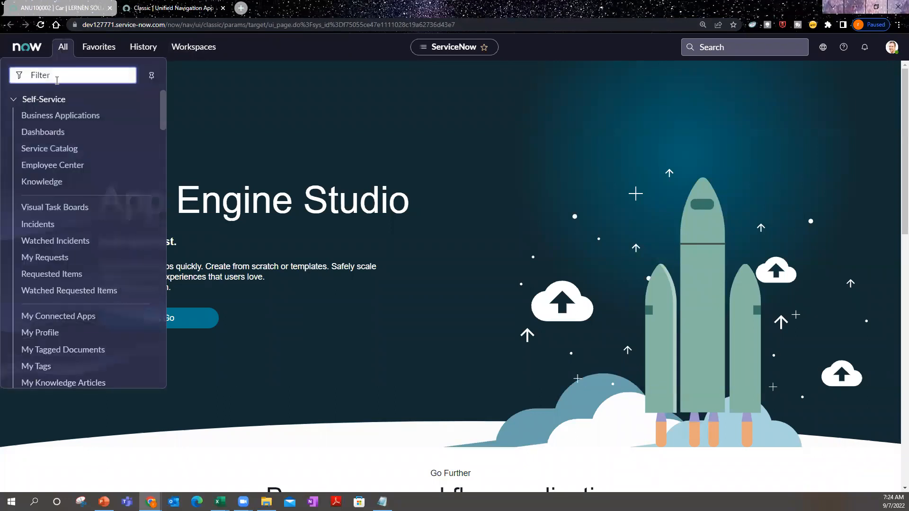
pyautogui.write('incidet')
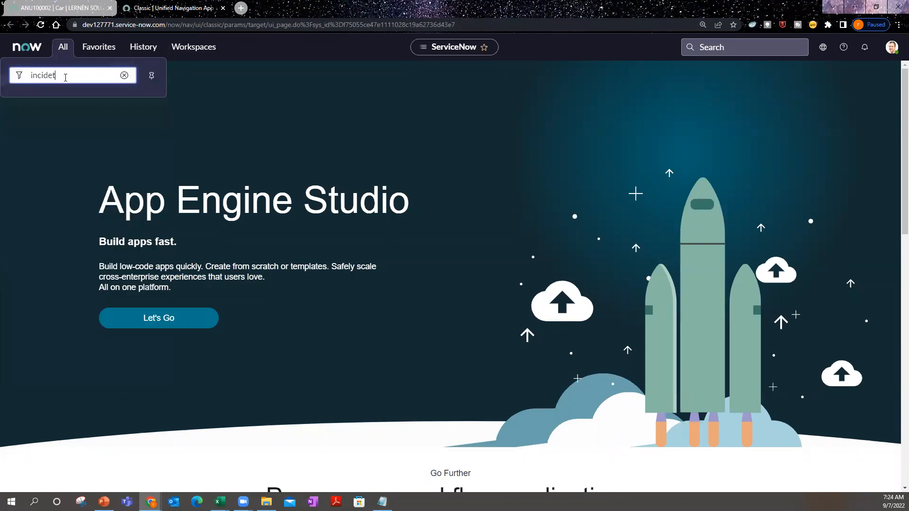
pyautogui.press('BackSpace')
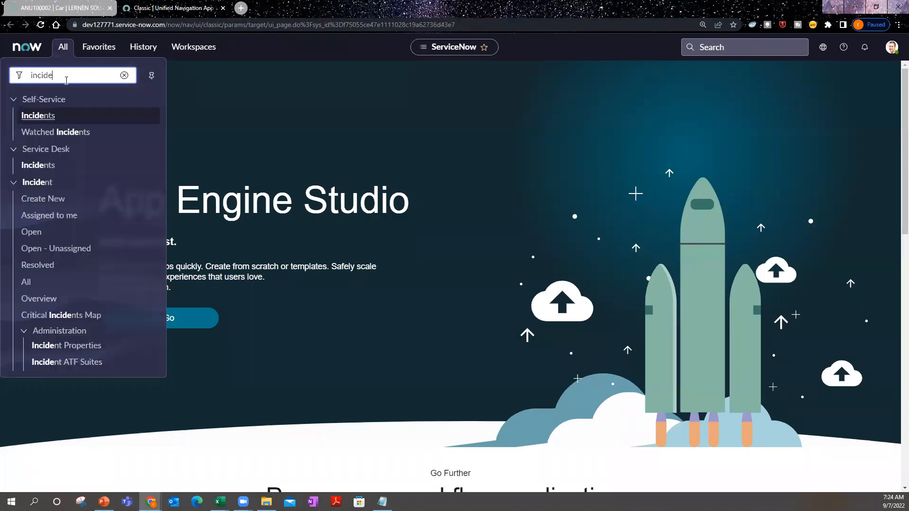
pyautogui.click(41, 235)
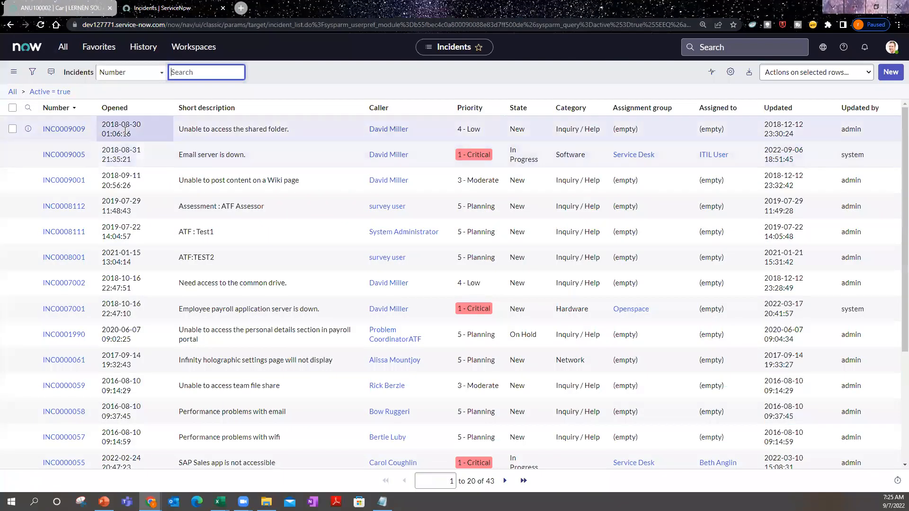
pyautogui.click(73, 129)
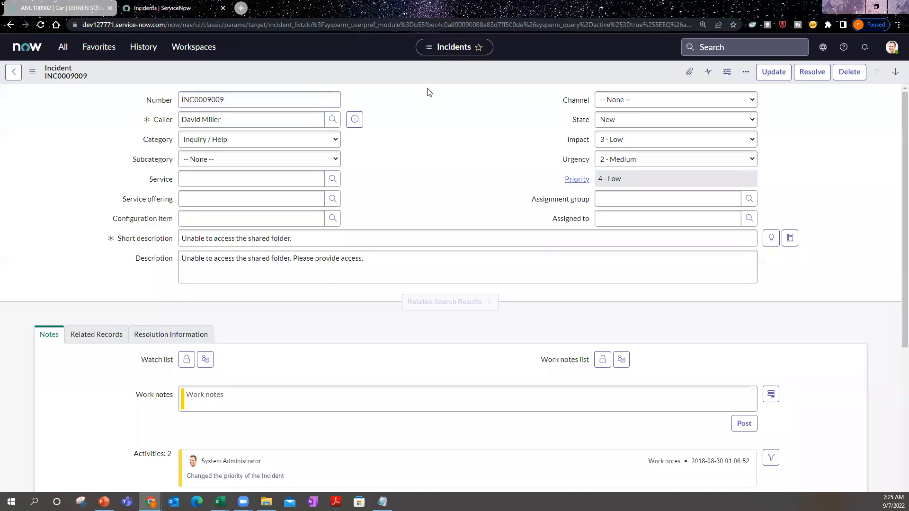
# Copy the sys_id of incident INC0009009 and dismiss the notification.
pyautogui.rightClick(368, 71)
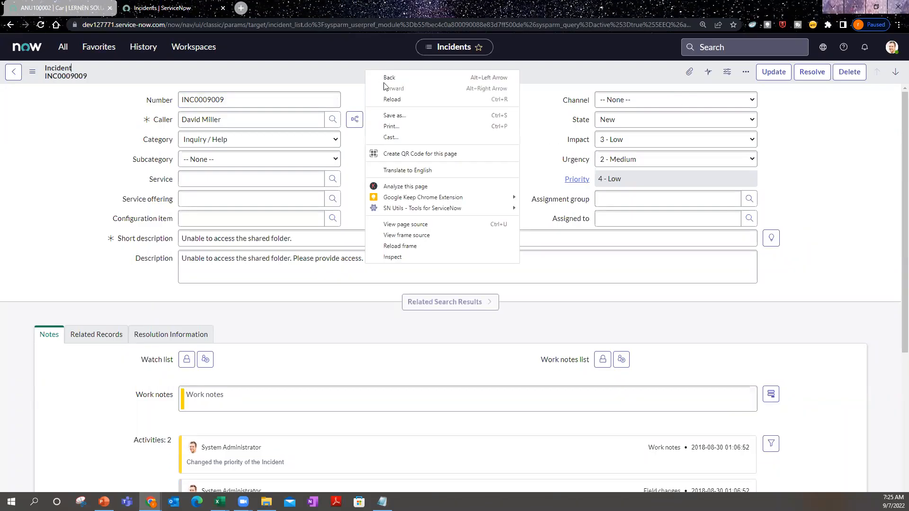
pyautogui.click(338, 65)
pyautogui.rightClick(338, 66)
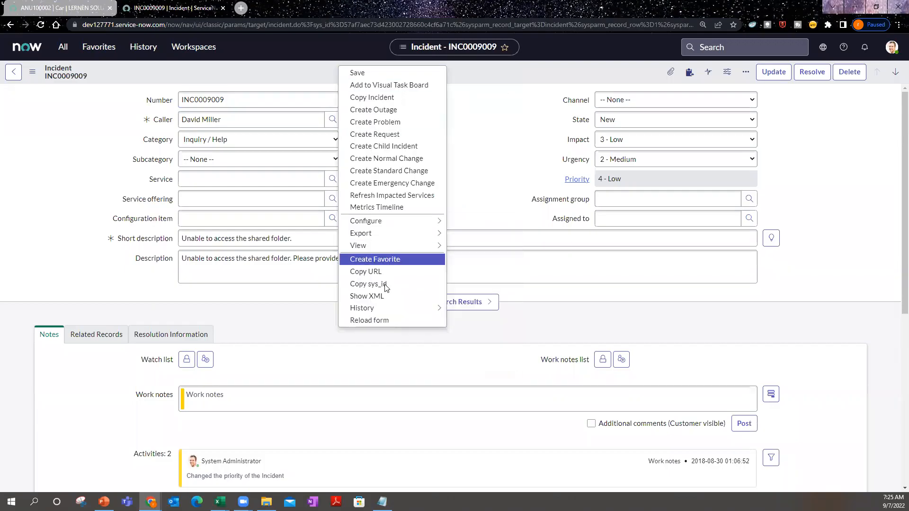
pyautogui.click(387, 284)
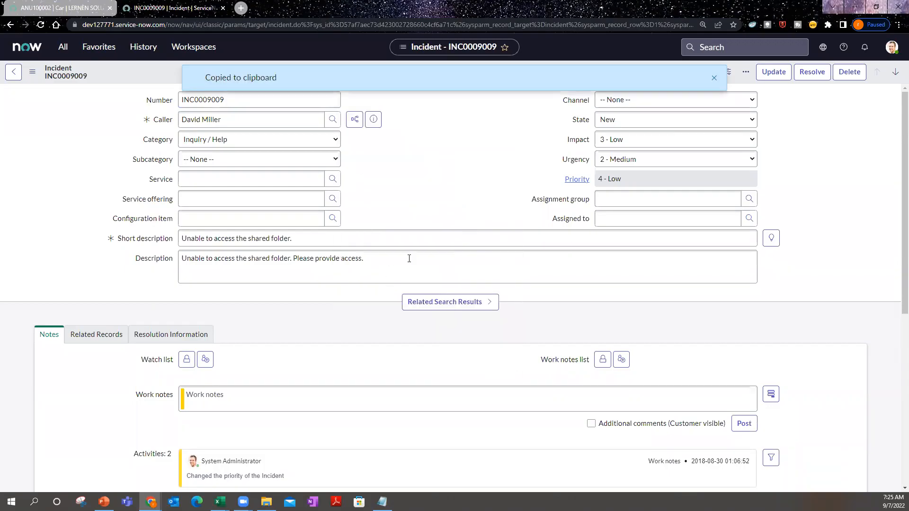
pyautogui.click(714, 78)
# Review the form of incident INC0009009, including its context actions and additional options.
pyautogui.scroll(-6, 710, 113)
pyautogui.scroll(6, 701, 139)
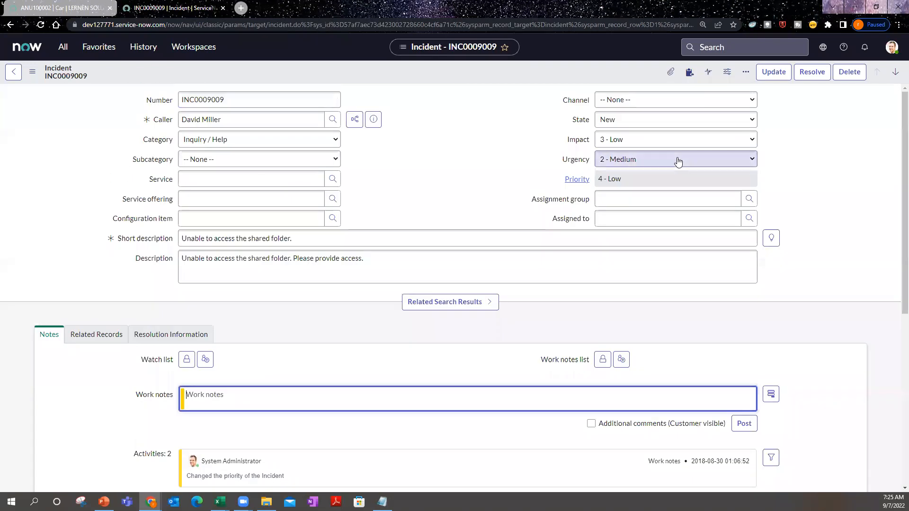
pyautogui.rightClick(445, 75)
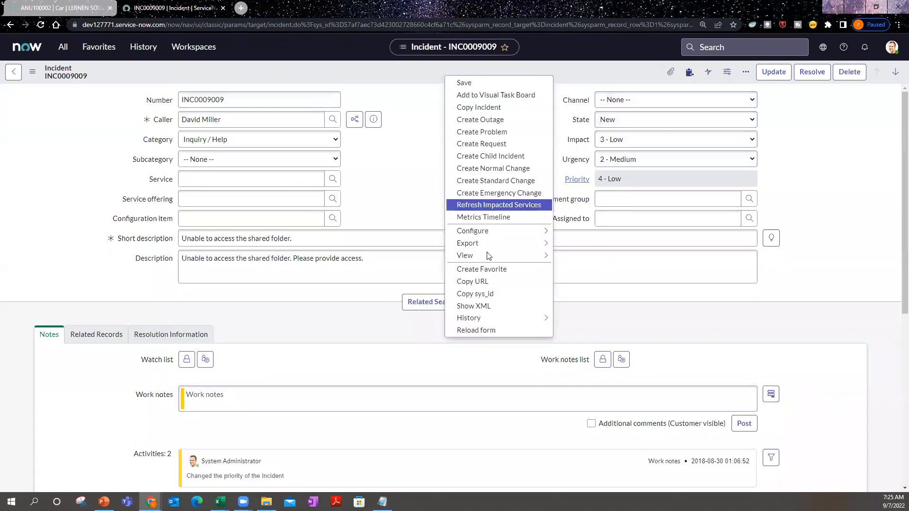
pyautogui.click(416, 169)
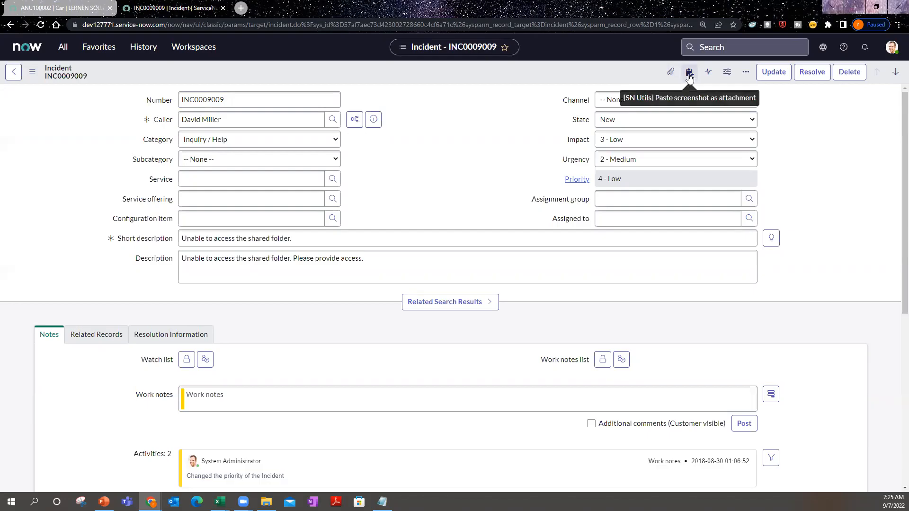
pyautogui.click(741, 72)
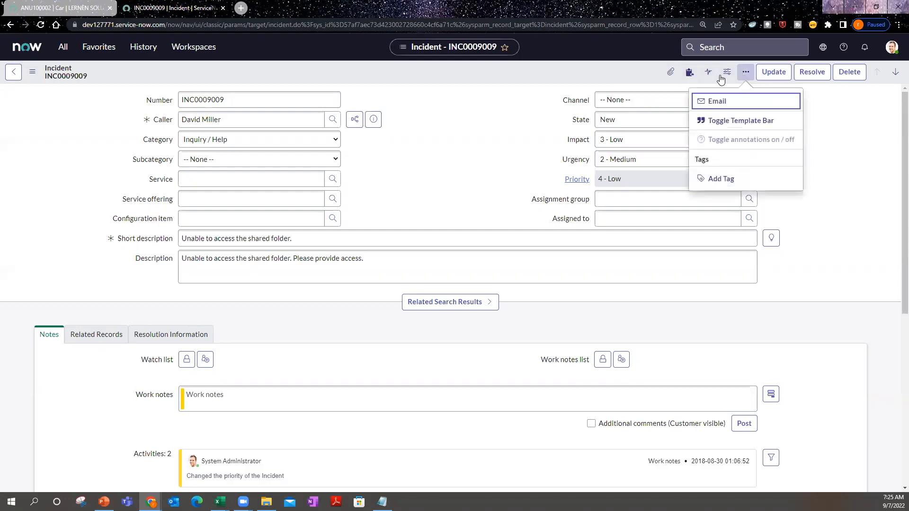
pyautogui.click(620, 71)
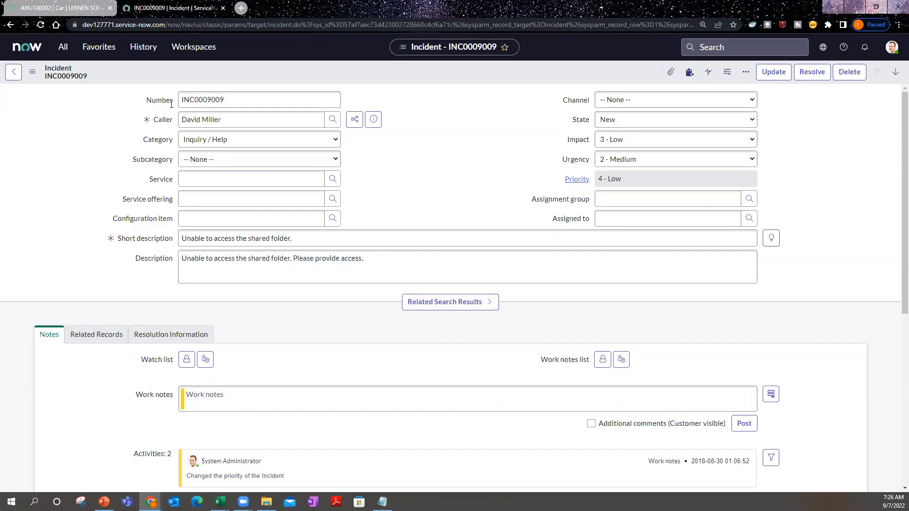
# Clear the filter from the list of all modules and collapse the Self-Service application.
pyautogui.click(58, 50)
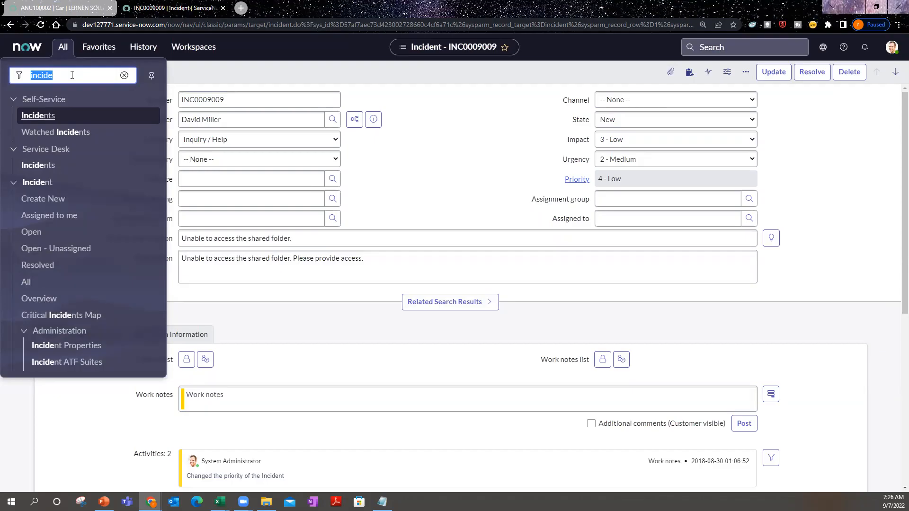
pyautogui.click(124, 75)
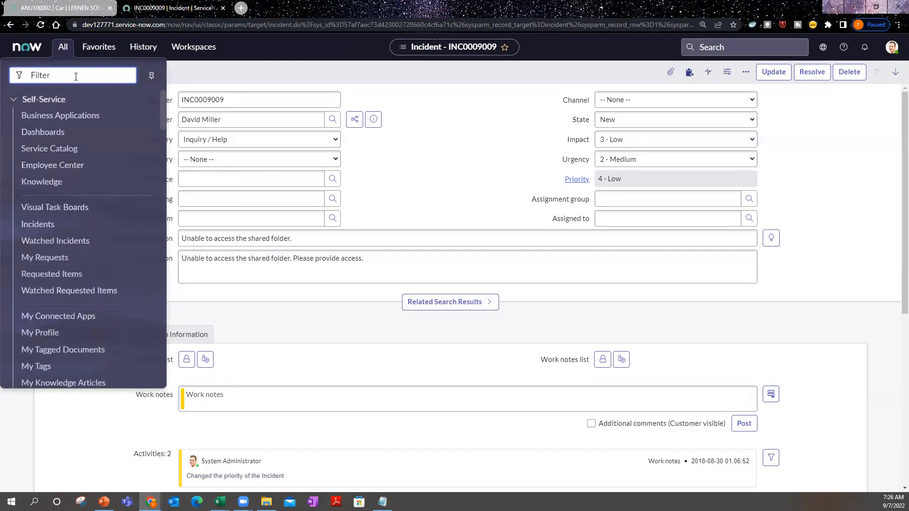
pyautogui.scroll(-3, 89, 221)
pyautogui.scroll(3, 26, 103)
pyautogui.click(16, 99)
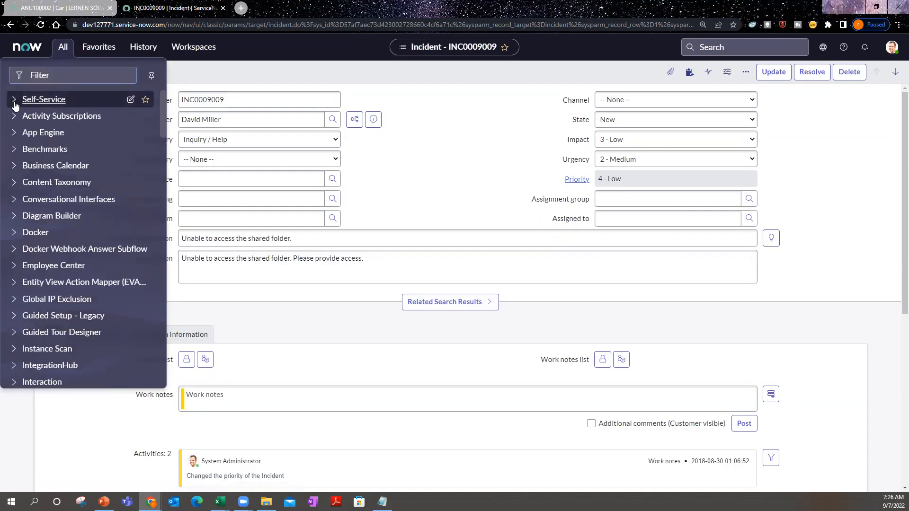
# Filter all modules by "incident", list the open incidents and open INC0009009.
pyautogui.click(84, 76)
pyautogui.write('incident')
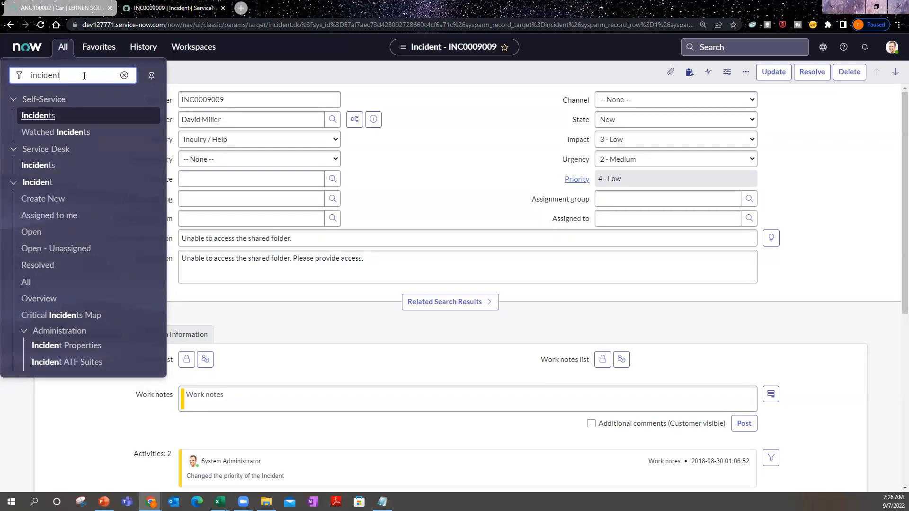
pyautogui.click(45, 232)
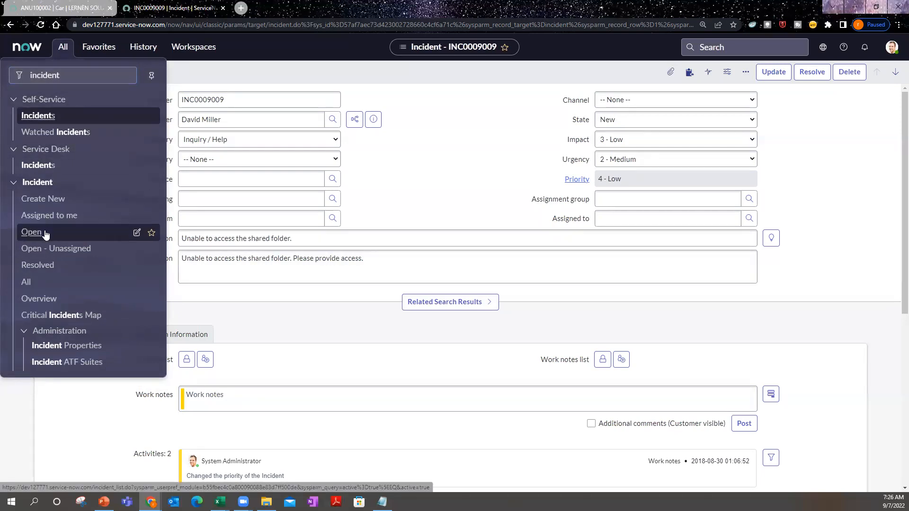
pyautogui.click(45, 232)
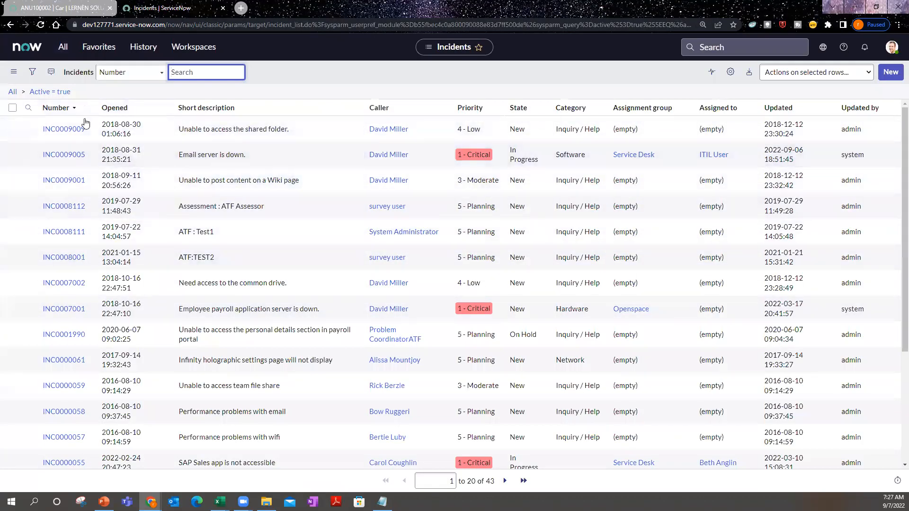
pyautogui.click(66, 134)
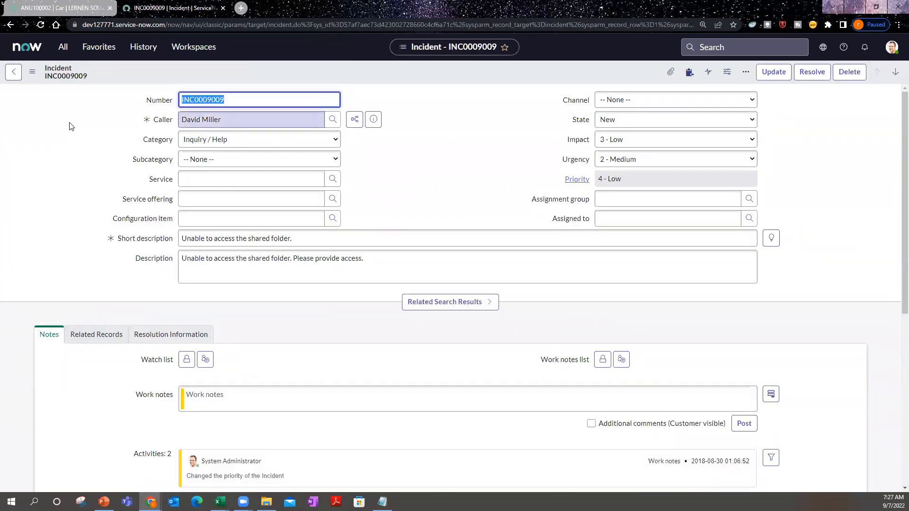
# Review the context actions of incident INC0009009, including the History options.
pyautogui.rightClick(501, 69)
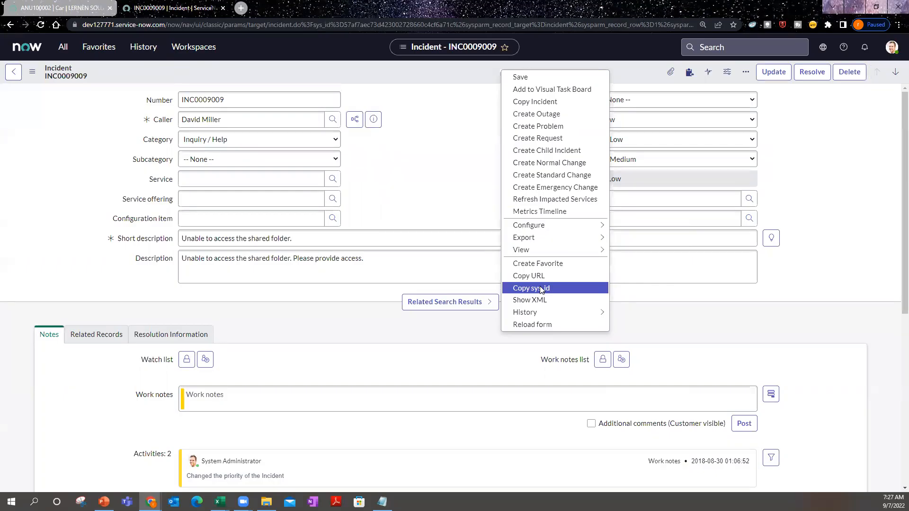
pyautogui.moveTo(526, 312)
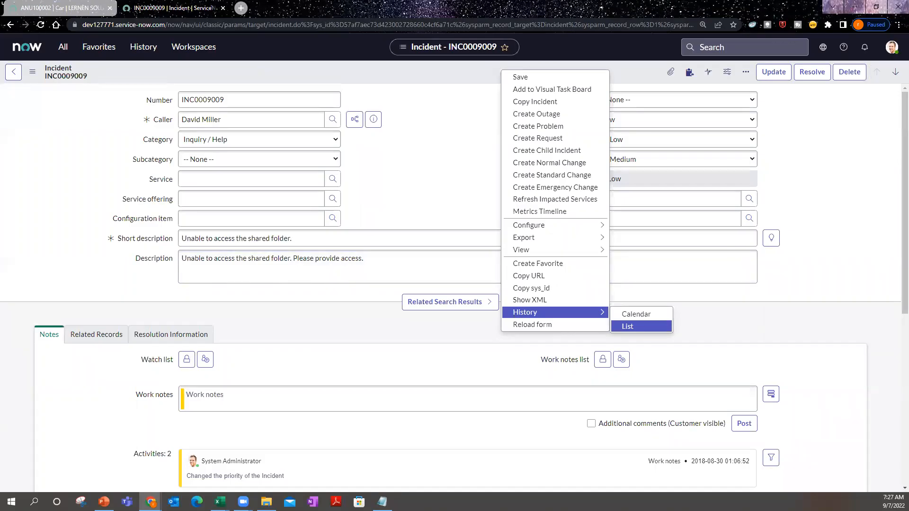
pyautogui.click(454, 193)
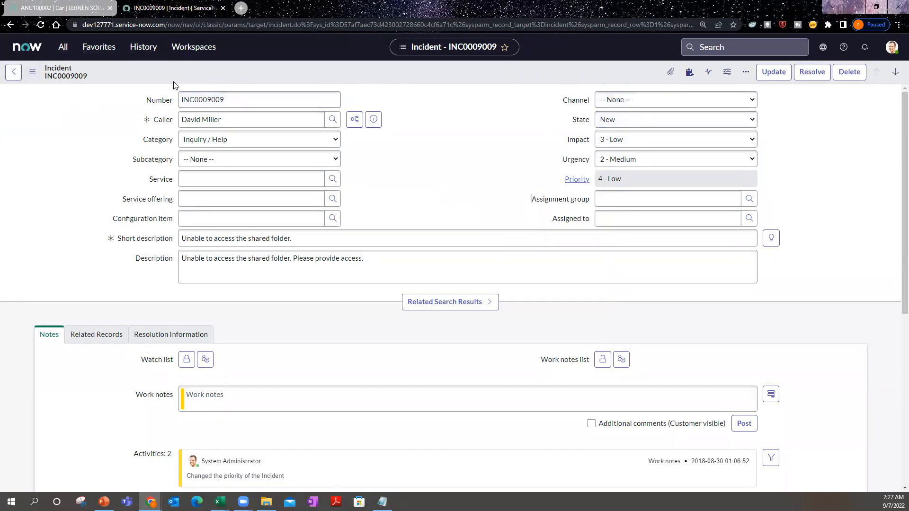
pyautogui.click(32, 72)
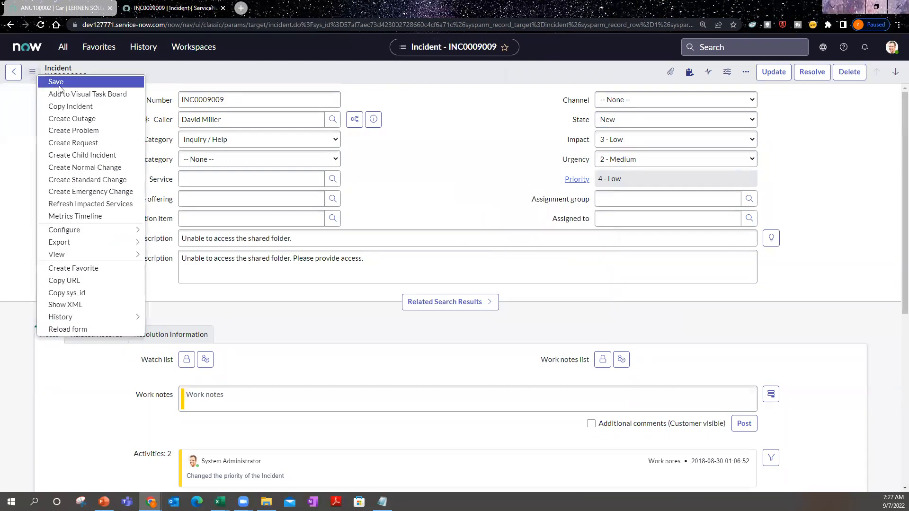
pyautogui.click(22, 184)
pyautogui.click(33, 74)
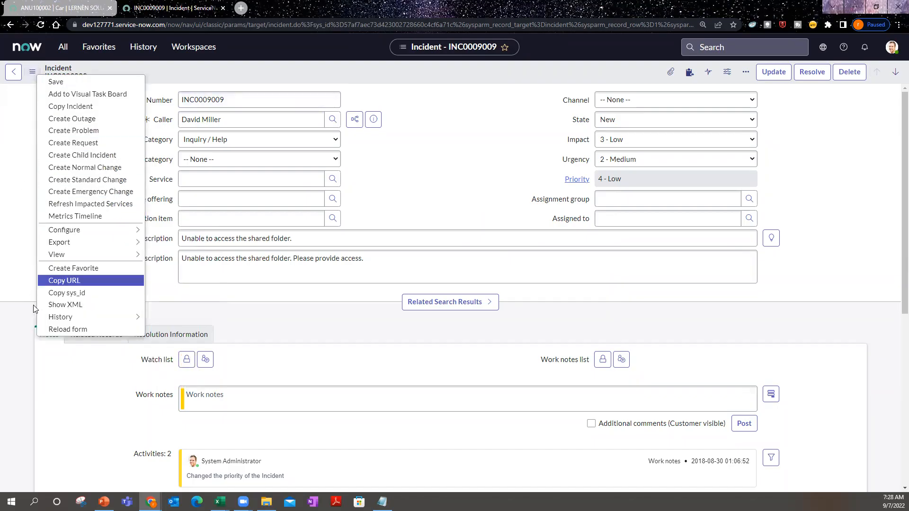
pyautogui.click(5, 224)
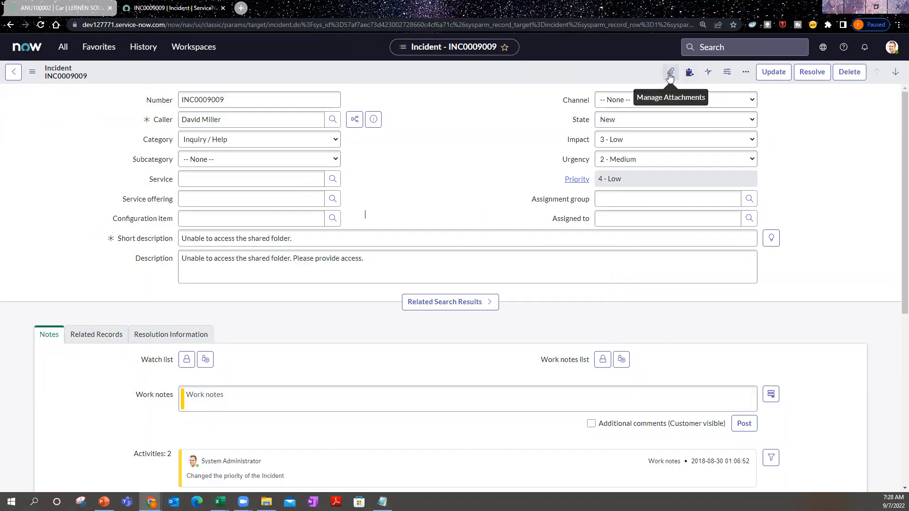
# Review the activity stream of incident INC0009009 and the fields offered for personalizing its form, and return to the form's beginning.
pyautogui.click(709, 74)
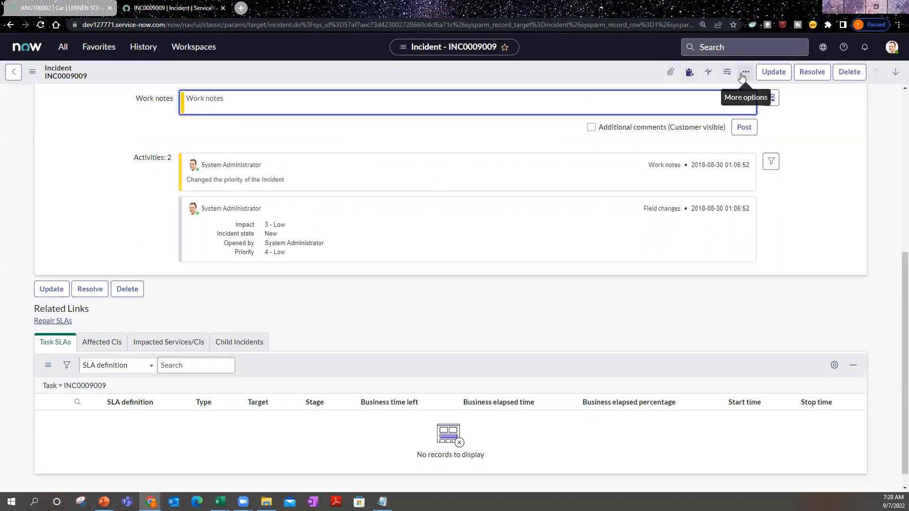
pyautogui.click(727, 72)
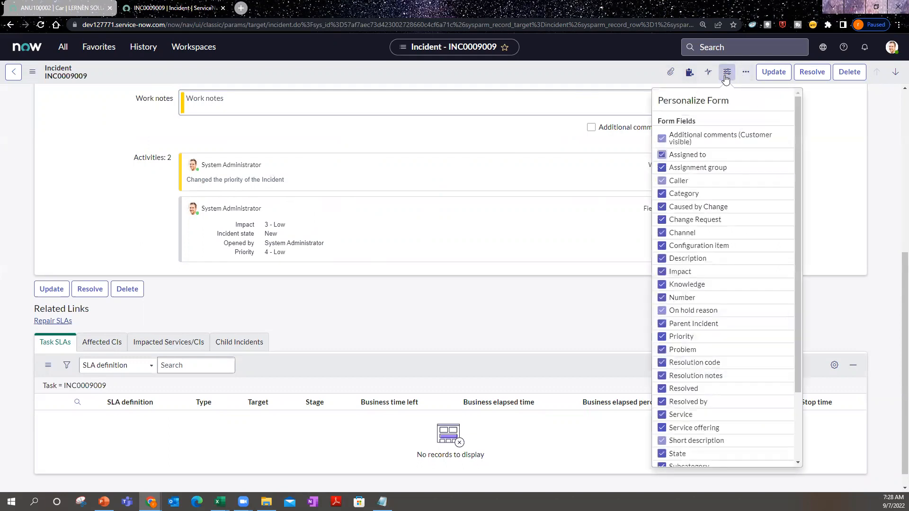
pyautogui.click(879, 235)
pyautogui.moveTo(905, 265); pyautogui.dragTo(894, 70)
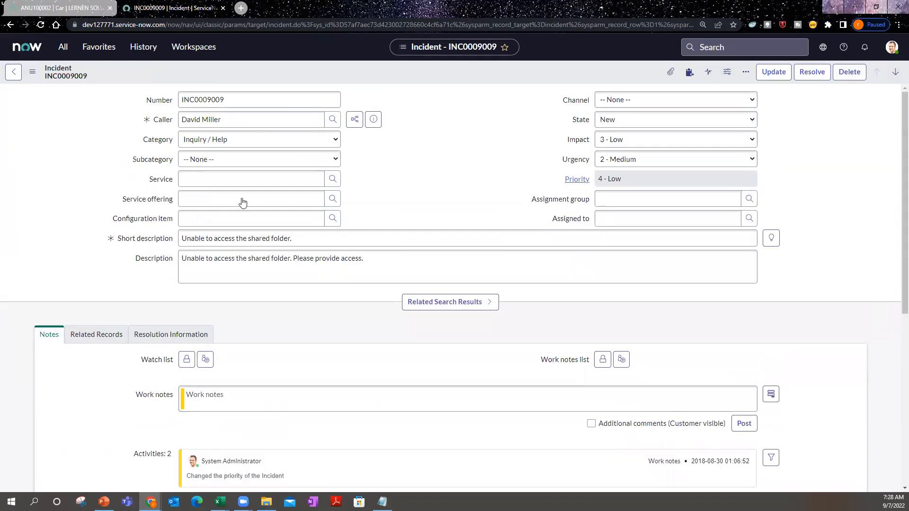
# Personalize the form by excluding and restoring Parent Incident and hiding Service offering, and reset it to the default fields.
pyautogui.click(727, 72)
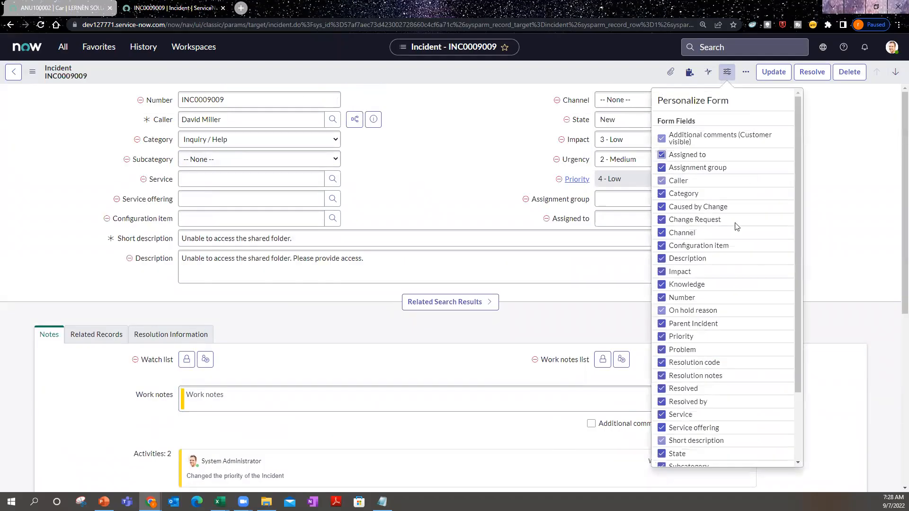
pyautogui.click(661, 324)
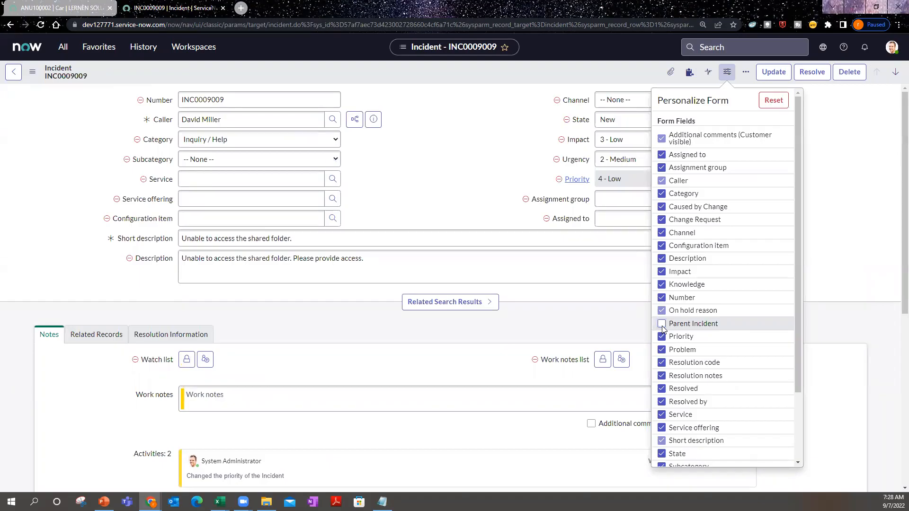
pyautogui.click(661, 324)
pyautogui.scroll(-2, 672, 327)
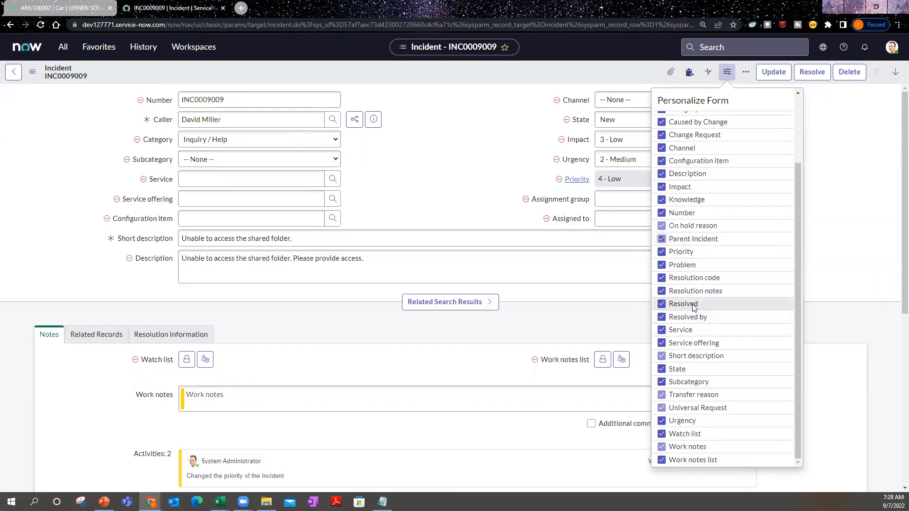
pyautogui.scroll(2, 691, 307)
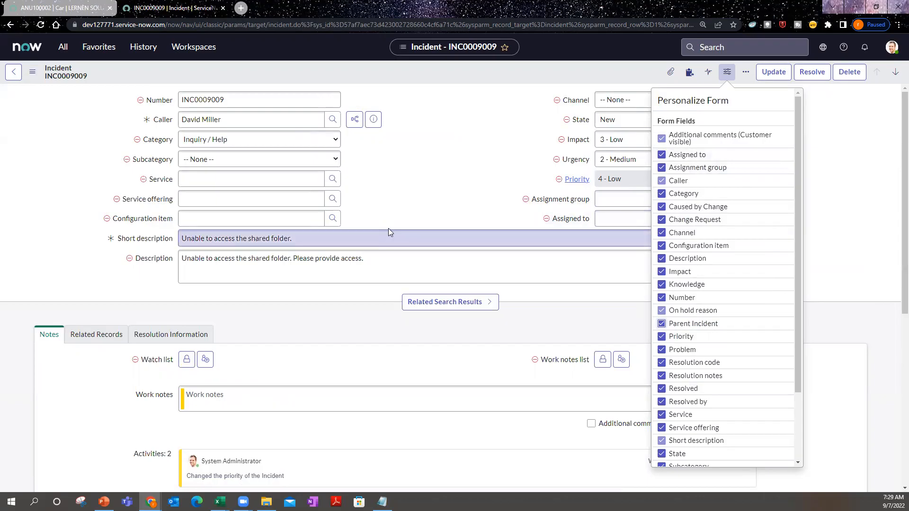
pyautogui.click(117, 199)
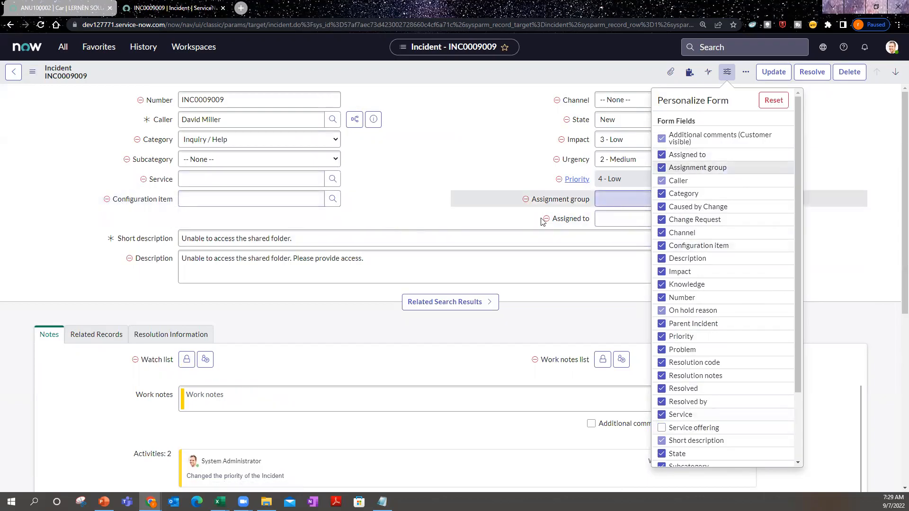
pyautogui.click(775, 104)
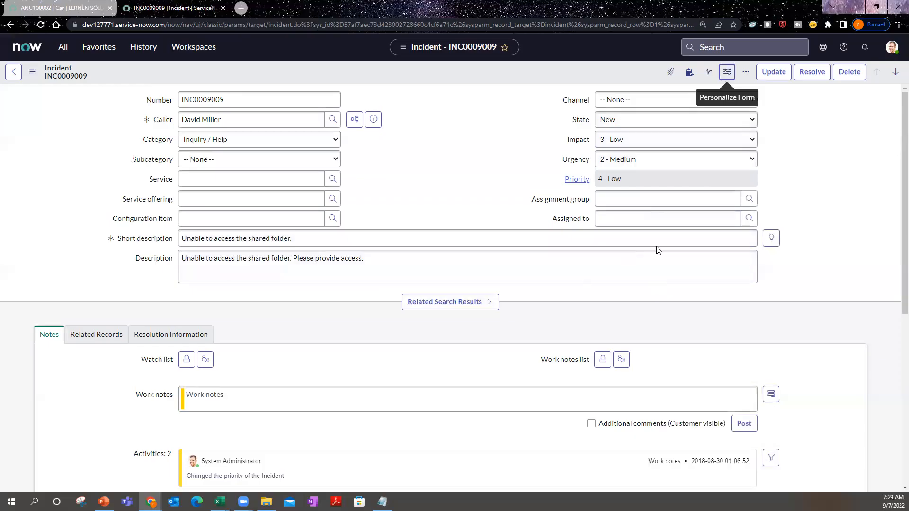
# Hide the Assignment group, Assigned to and Channel fields through form personalization, and reset the form to its defaults.
pyautogui.click(728, 73)
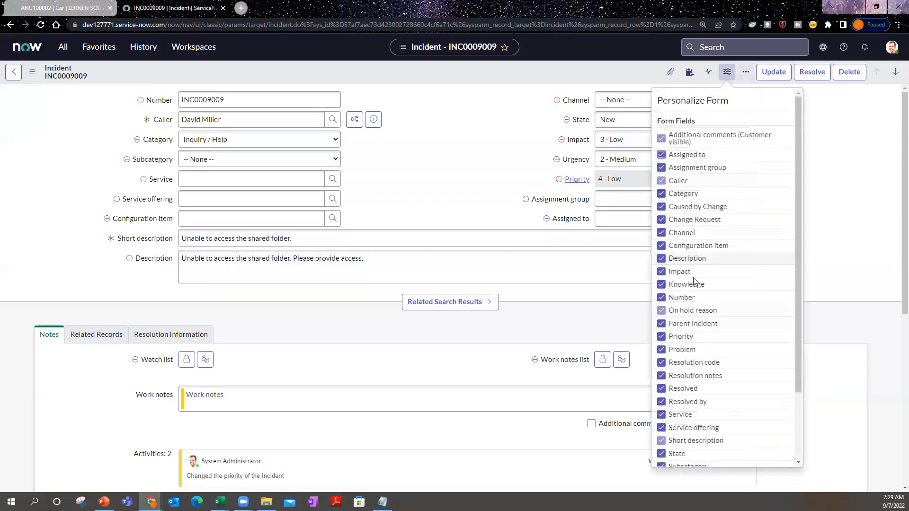
pyautogui.scroll(-2, 676, 396)
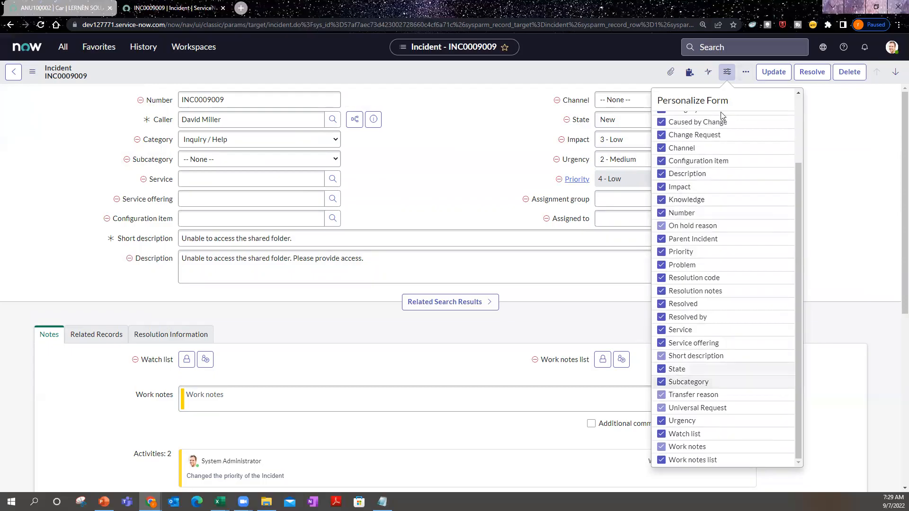
pyautogui.click(525, 199)
pyautogui.click(546, 199)
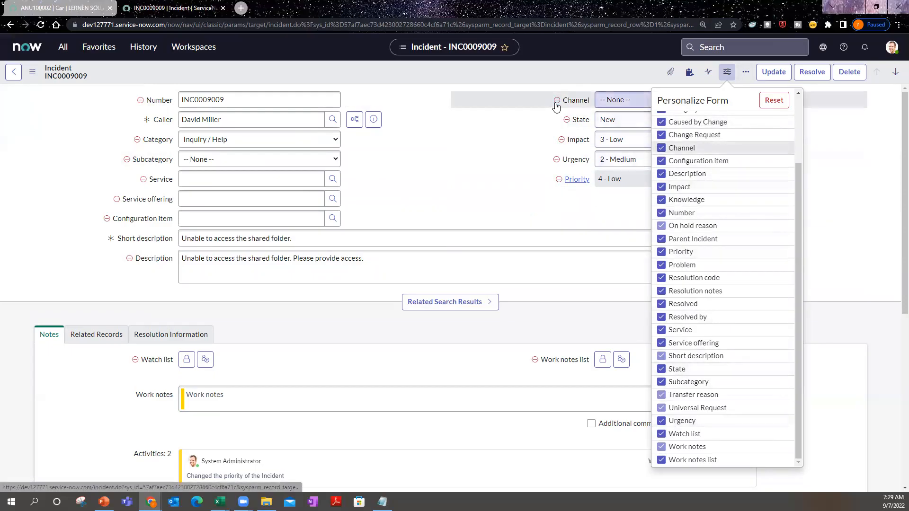
pyautogui.click(557, 100)
pyautogui.click(781, 106)
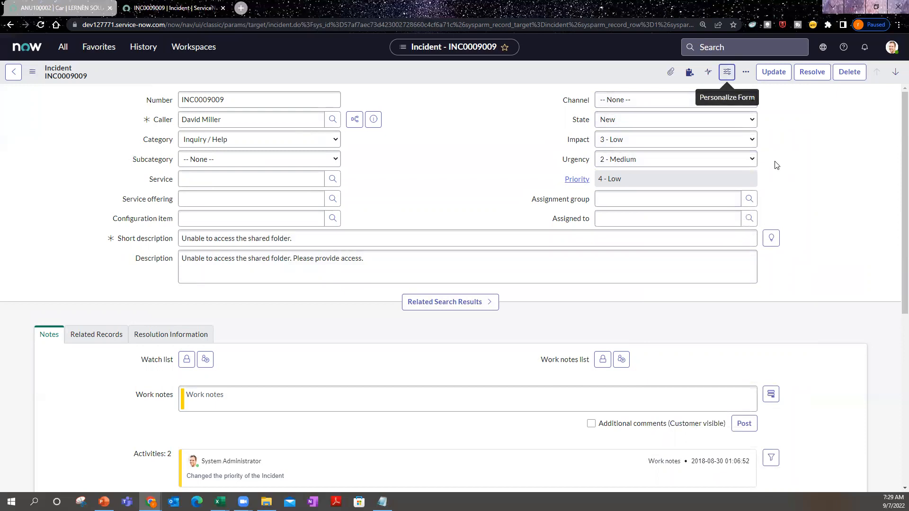
# Review the additional options of incident INC0009009 and advance to the next record, INC0009005.
pyautogui.click(745, 76)
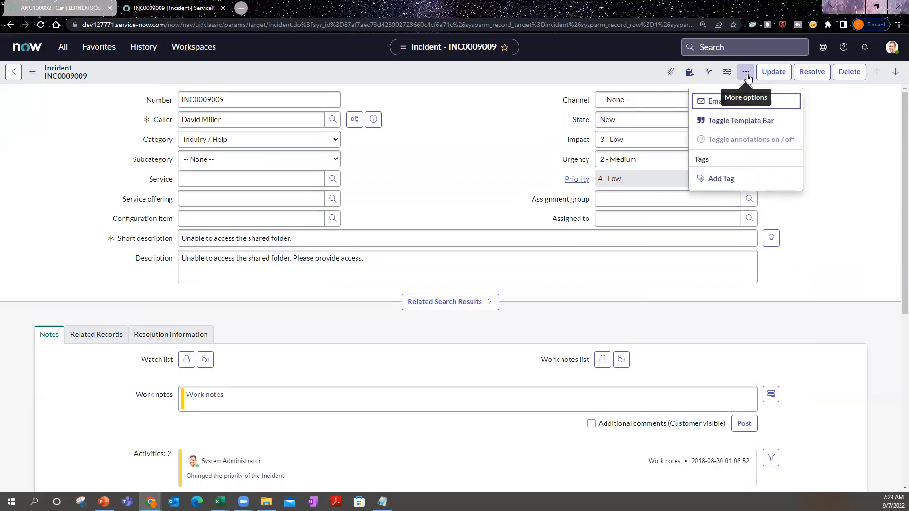
pyautogui.click(881, 142)
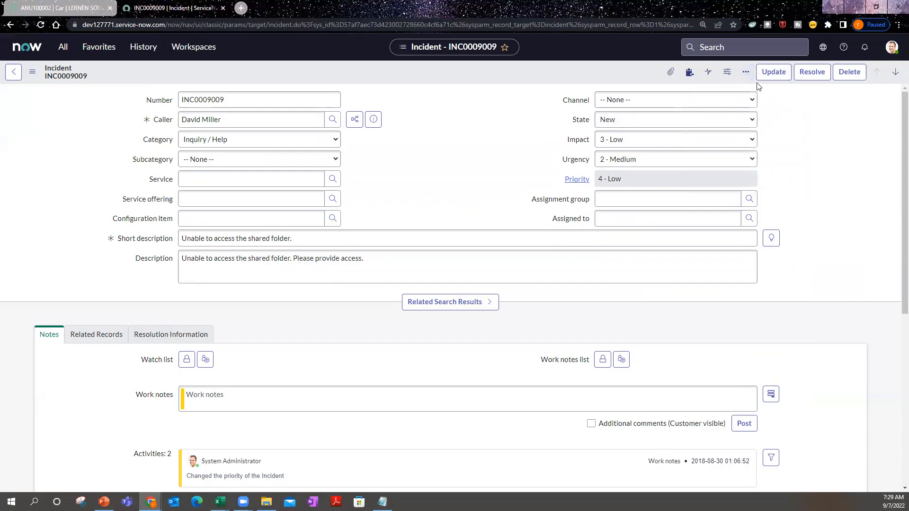
pyautogui.click(895, 74)
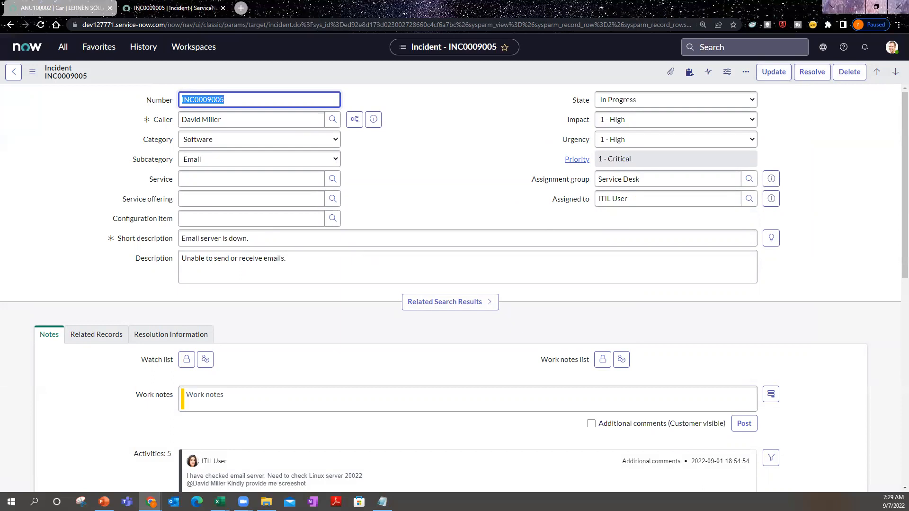
pyautogui.hotkey('alt', 'Tab')
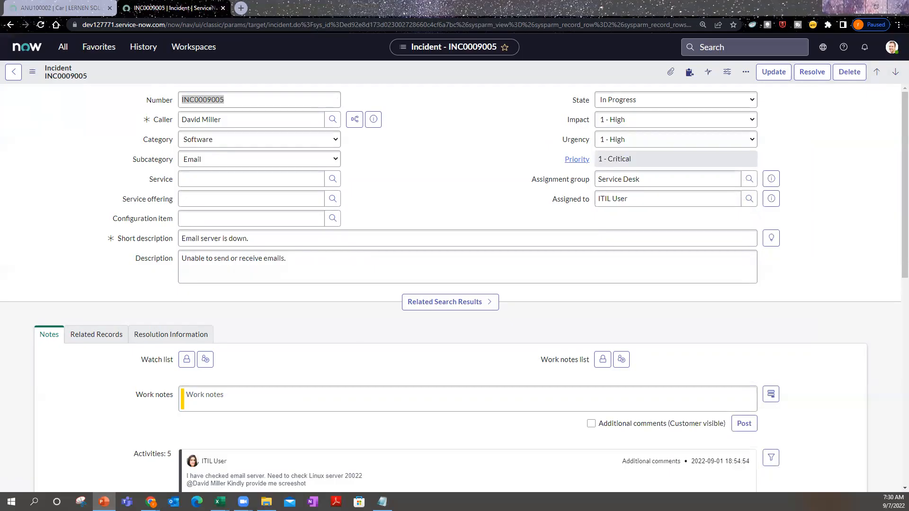
pyautogui.click(833, 176)
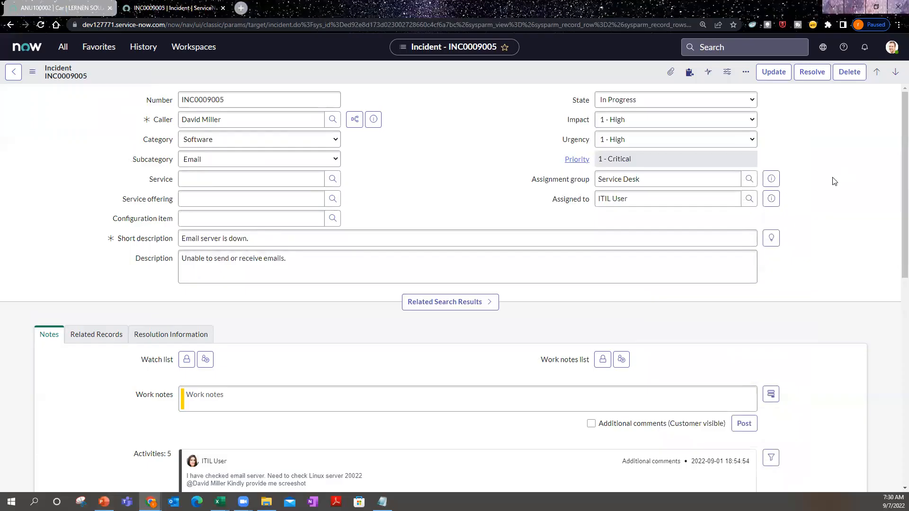
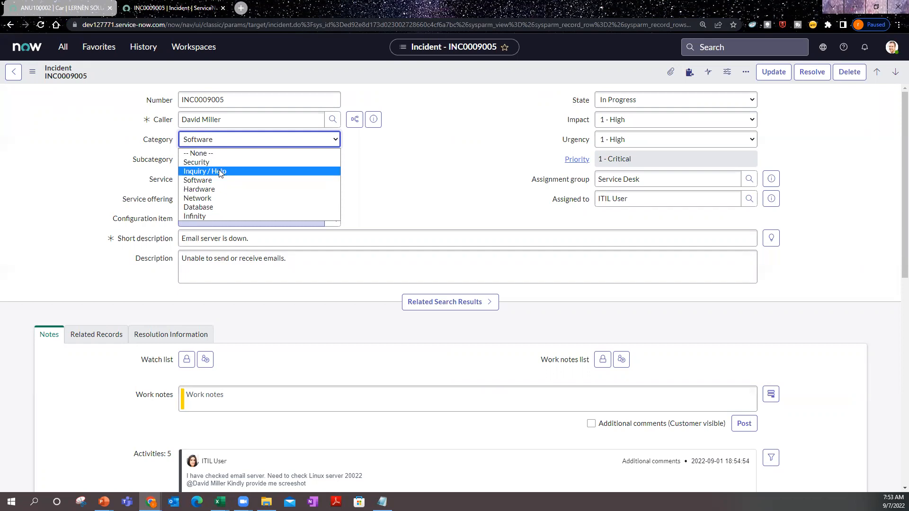
# Set the category of incident INC0009005 to Inquiry / Help and its state to New, choosing 1 - High as the impact.
pyautogui.click(219, 171)
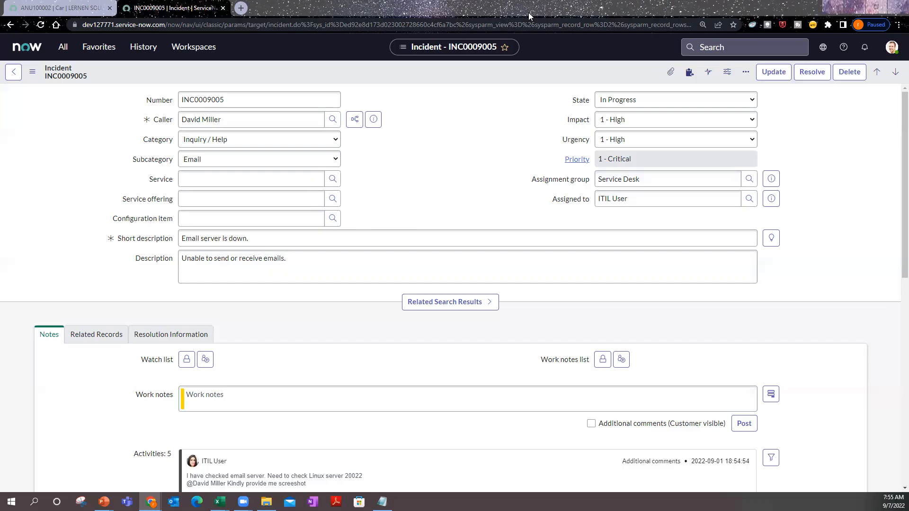
pyautogui.click(661, 100)
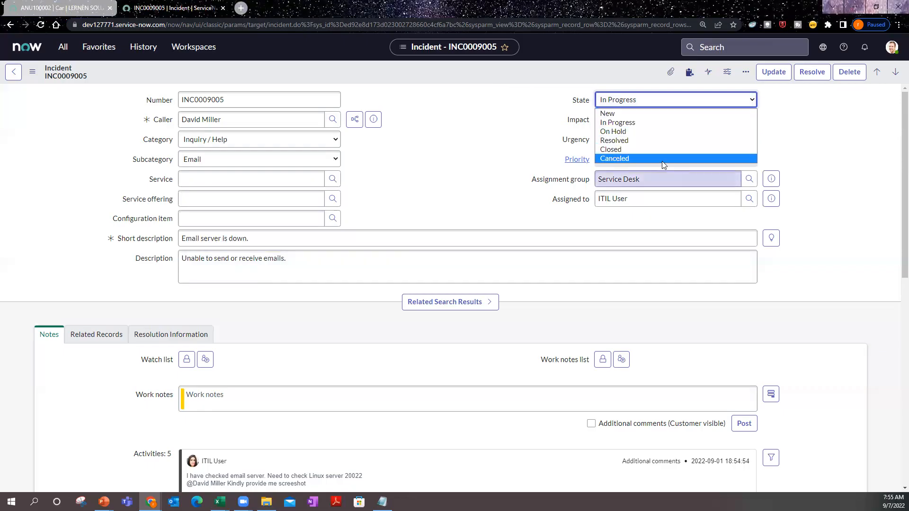
pyautogui.click(505, 99)
pyautogui.click(618, 101)
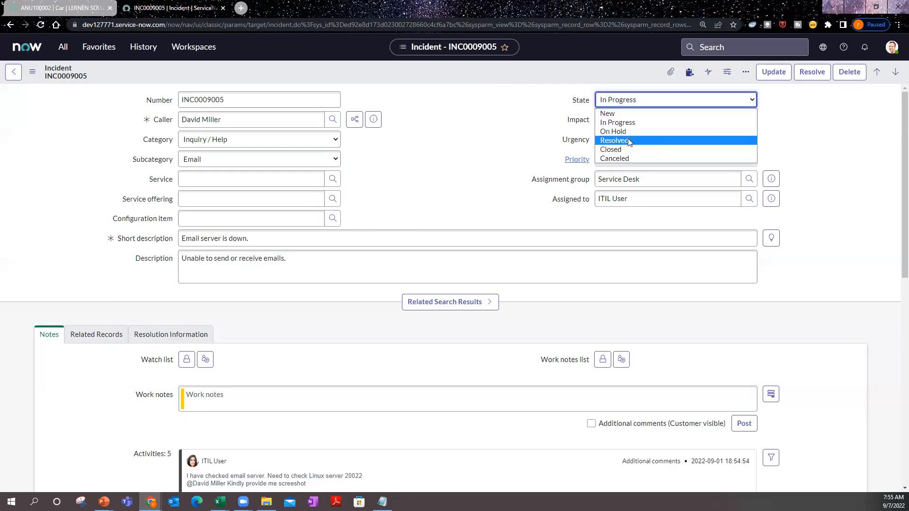
pyautogui.click(625, 119)
pyautogui.click(626, 120)
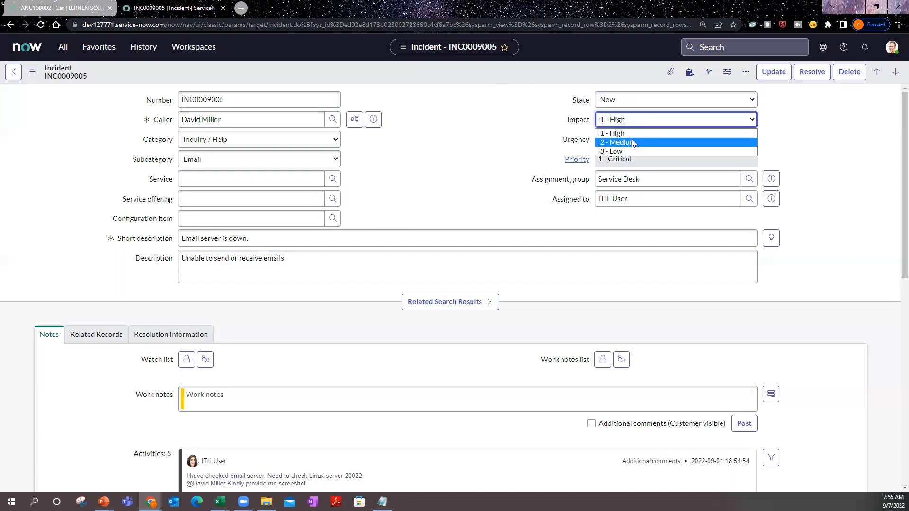
pyautogui.click(603, 133)
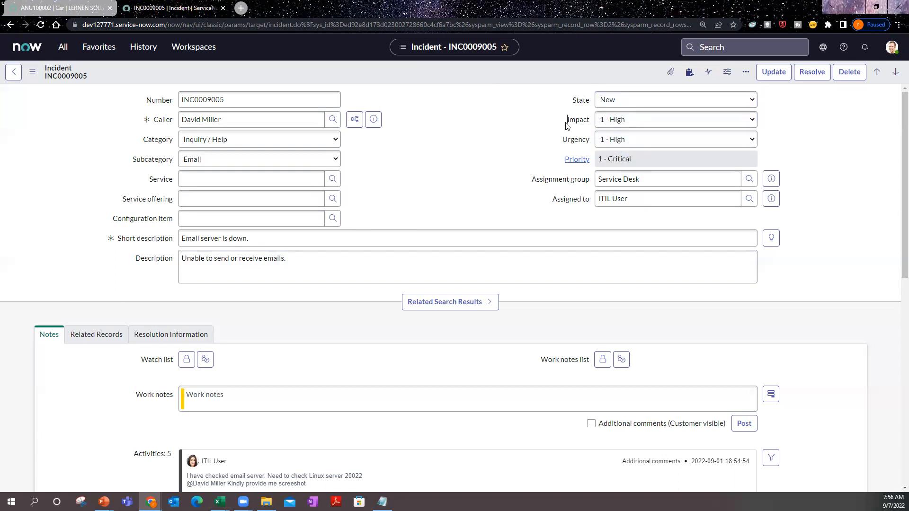
# Review the category choices of incident INC0009005 and look over the rest of its form fields.
pyautogui.click(324, 141)
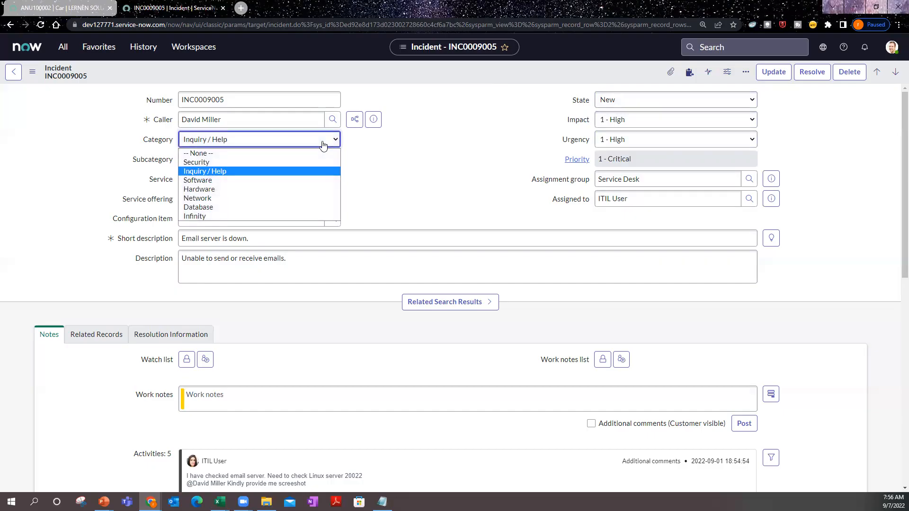
pyautogui.click(471, 160)
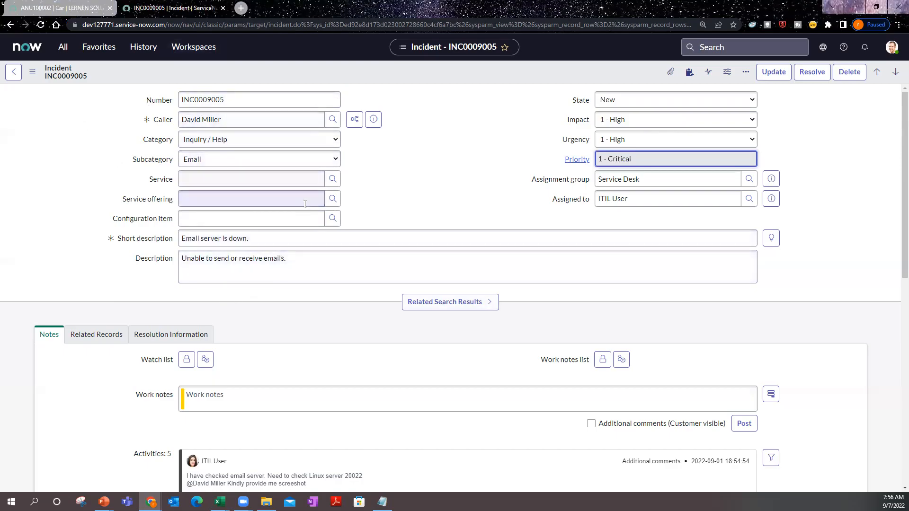
pyautogui.scroll(-3, 368, 216)
pyautogui.scroll(3, 371, 219)
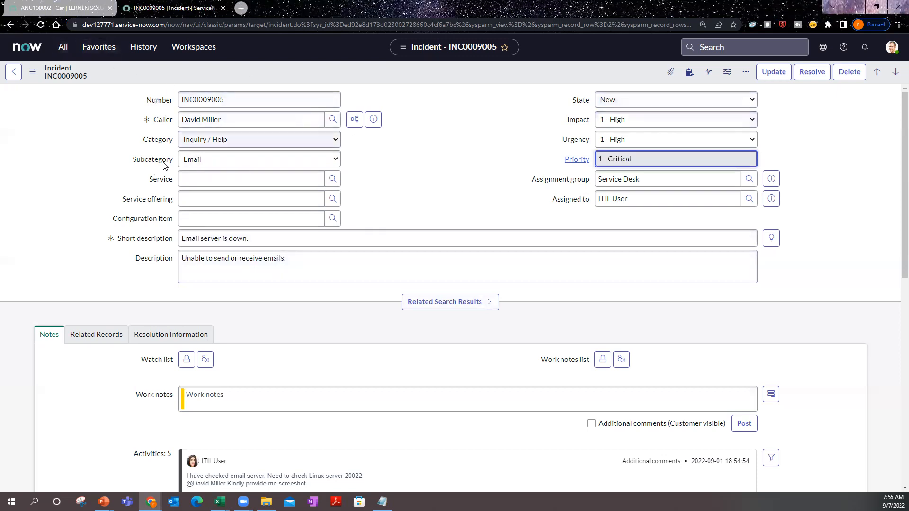
pyautogui.click(30, 72)
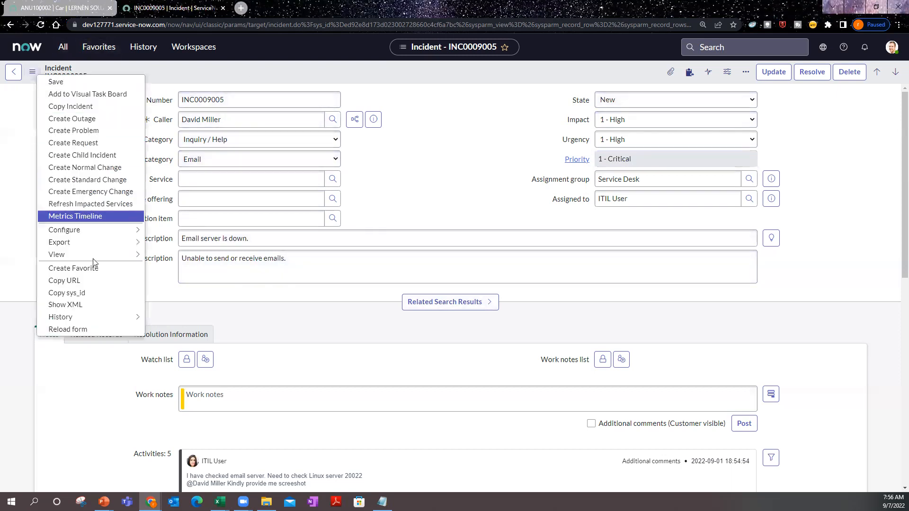
pyautogui.moveTo(111, 230)
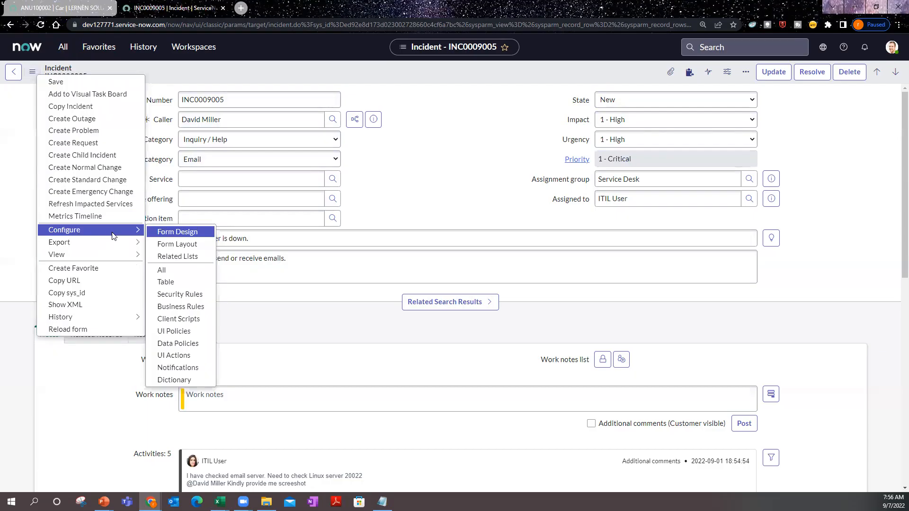
pyautogui.click(185, 245)
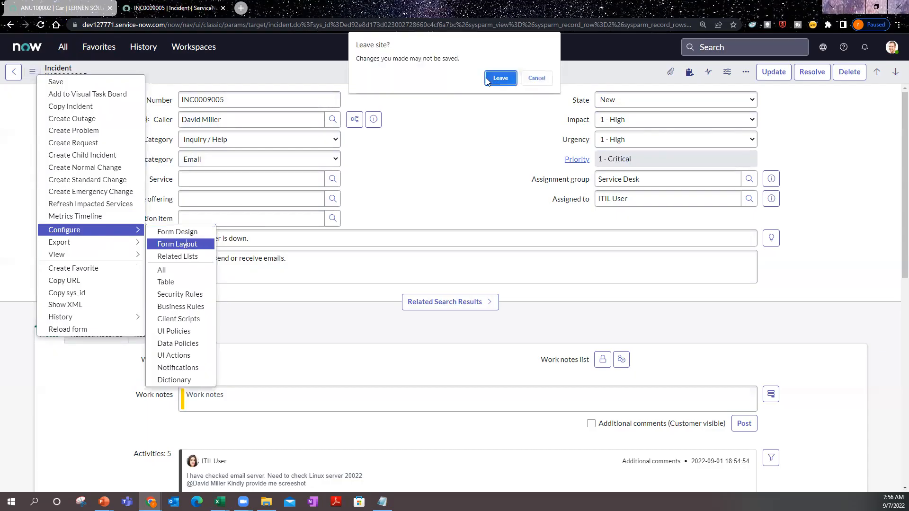
pyautogui.click(536, 78)
# Open Form Design for the incident form and return to incident INC0009005.
pyautogui.click(31, 75)
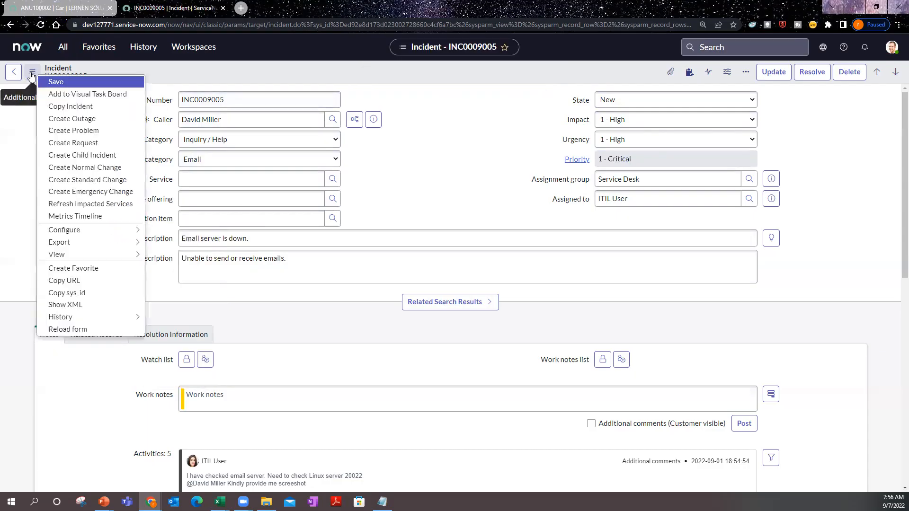
pyautogui.moveTo(132, 231)
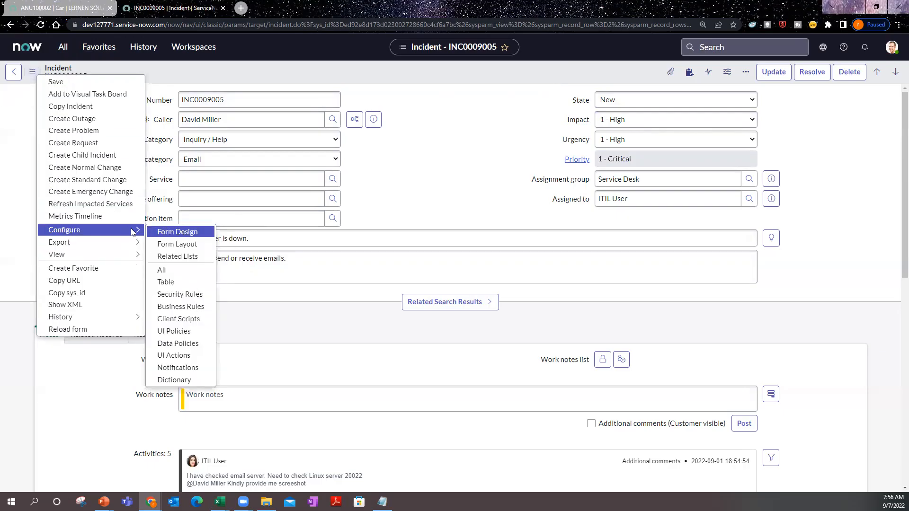
pyautogui.click(171, 232)
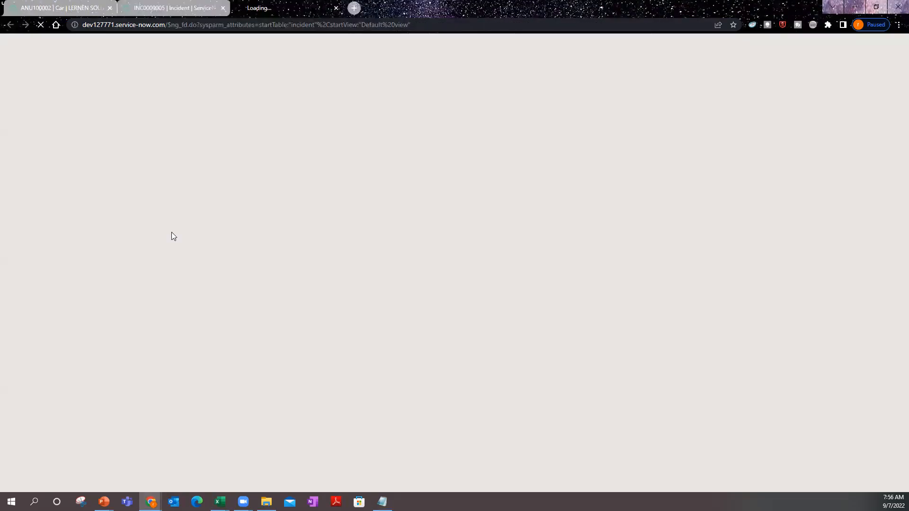
pyautogui.click(188, 4)
# Open the incident's Form Layout configuration, leaving the record without saving its pending changes.
pyautogui.click(33, 72)
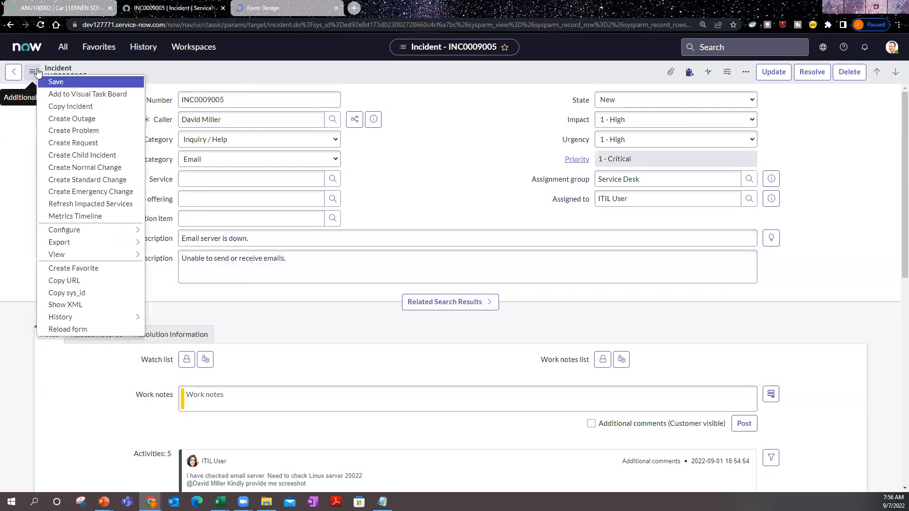
pyautogui.moveTo(76, 230)
pyautogui.click(176, 245)
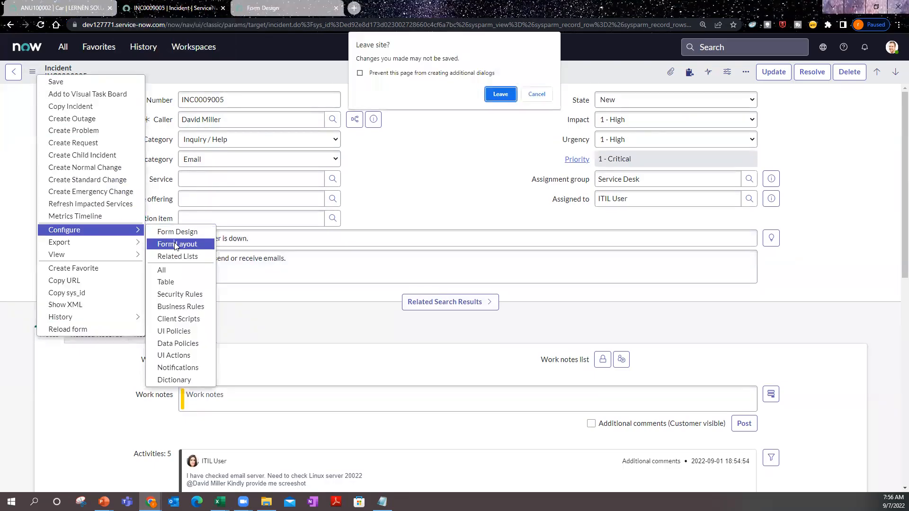
pyautogui.click(495, 94)
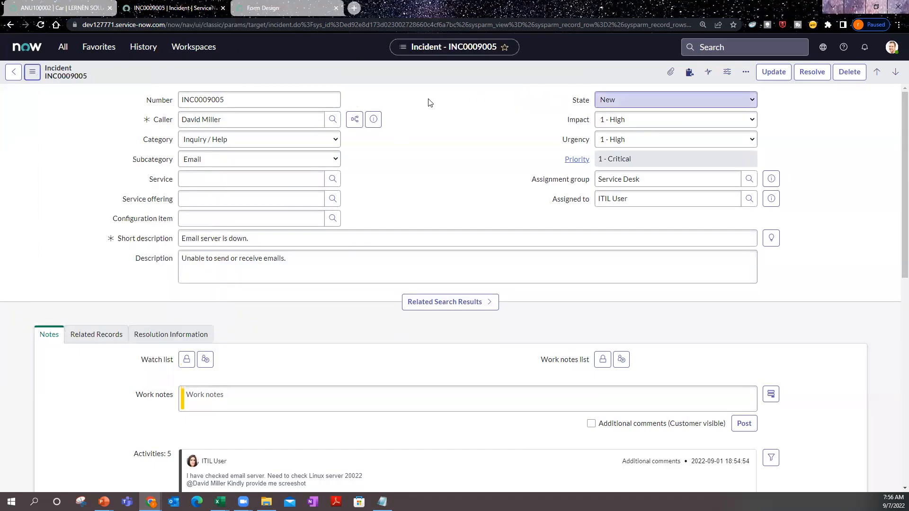
pyautogui.click(294, 4)
pyautogui.click(172, 7)
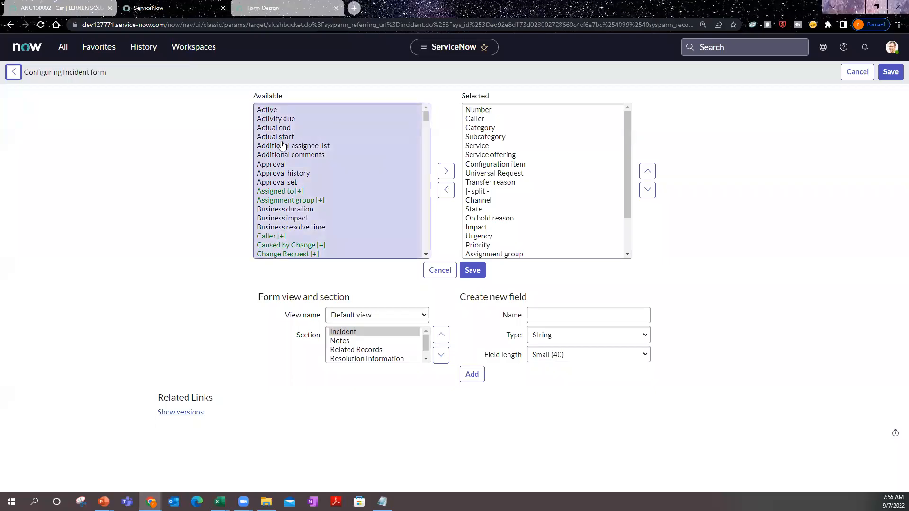
# Add the Actual start and Created fields to the selected fields of the Incident section.
pyautogui.click(282, 138)
pyautogui.doubleClick(282, 137)
pyautogui.scroll(-6, 281, 179)
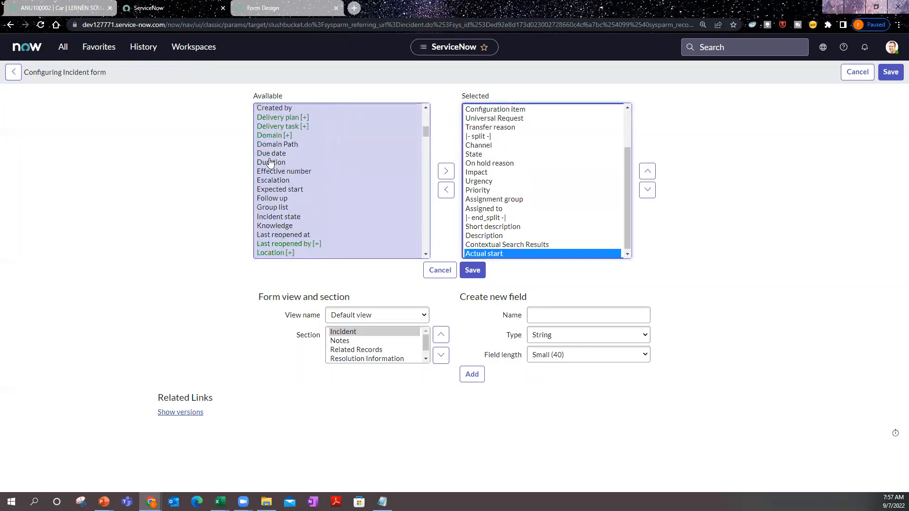
pyautogui.scroll(2, 271, 164)
pyautogui.click(277, 156)
pyautogui.doubleClick(277, 155)
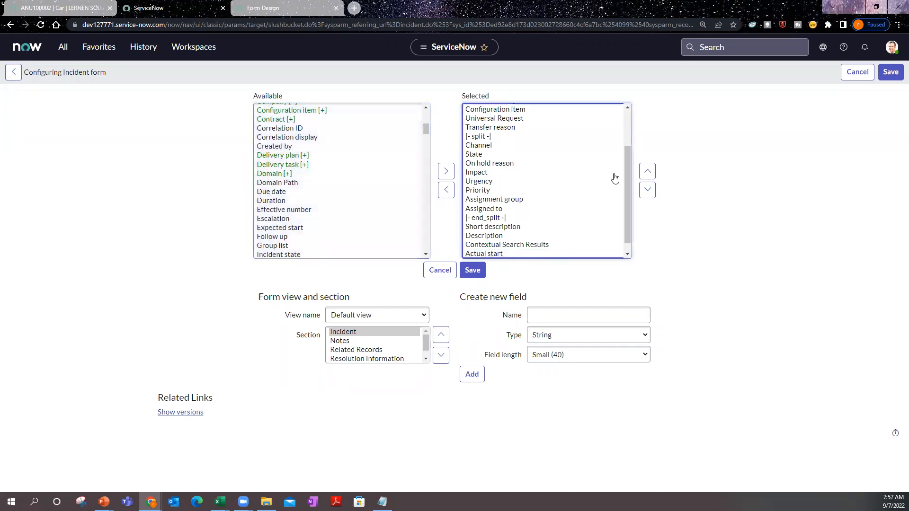
# Move the Created field up between Assignment group and Assigned to, and save the form layout.
pyautogui.click(649, 172)
pyautogui.click(648, 172)
pyautogui.click(649, 171)
pyautogui.click(648, 172)
pyautogui.click(649, 172)
pyautogui.click(650, 172)
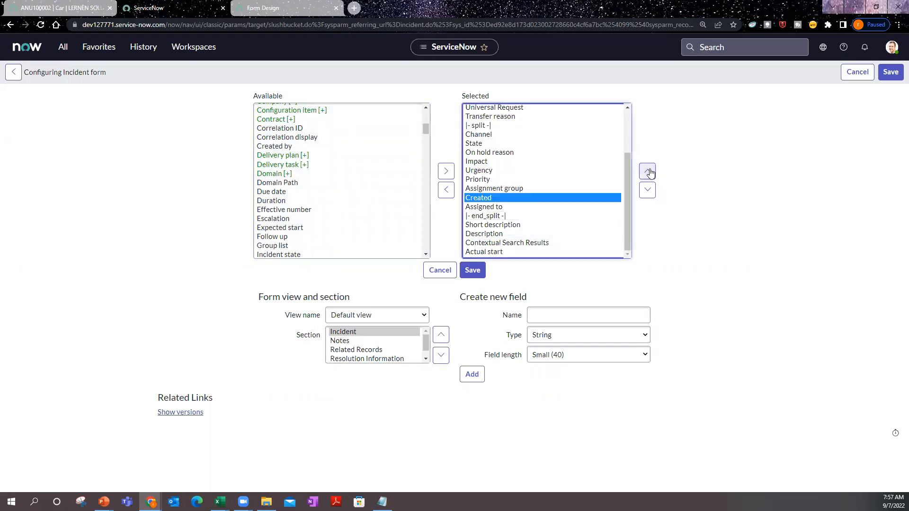
pyautogui.click(475, 270)
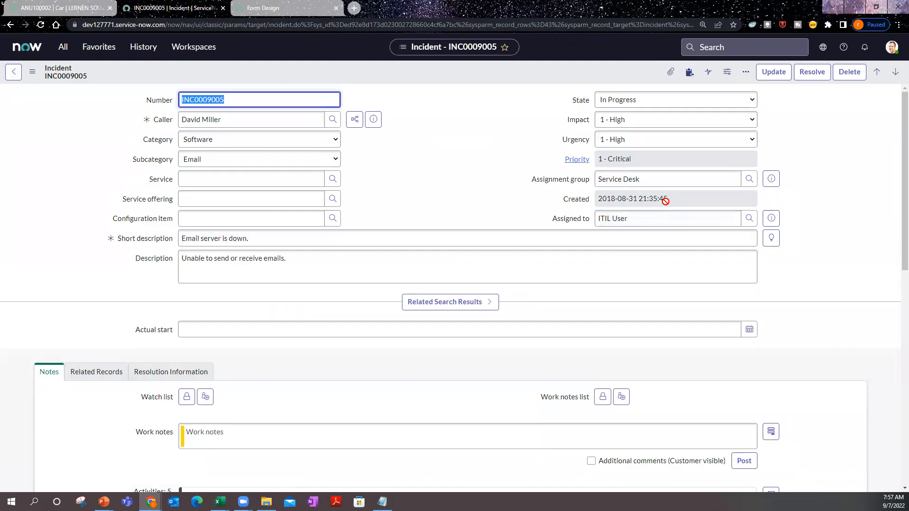
# Examine the Created field on the incident form and consult the Field Types slide in the presentation.
pyautogui.click(643, 201)
pyautogui.moveTo(642, 202); pyautogui.dragTo(605, 213)
pyautogui.click(592, 213)
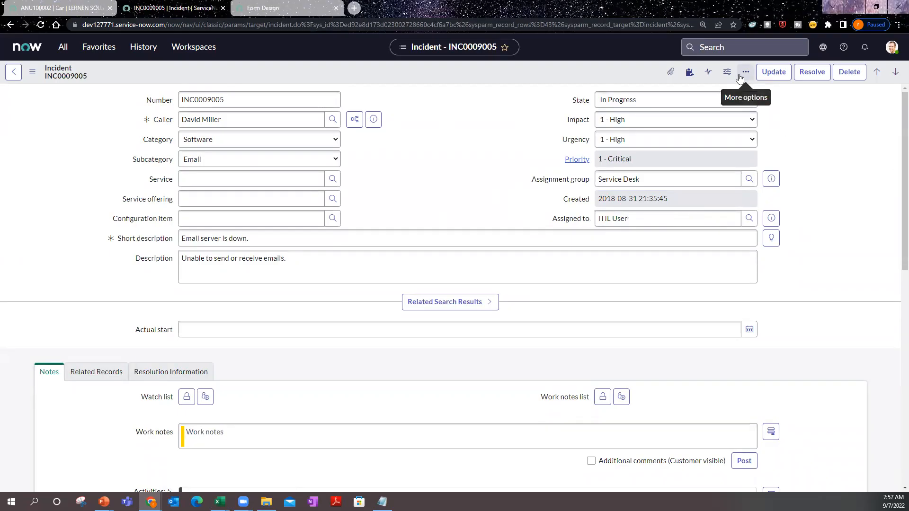
pyautogui.hotkey('alt', 'Tab')
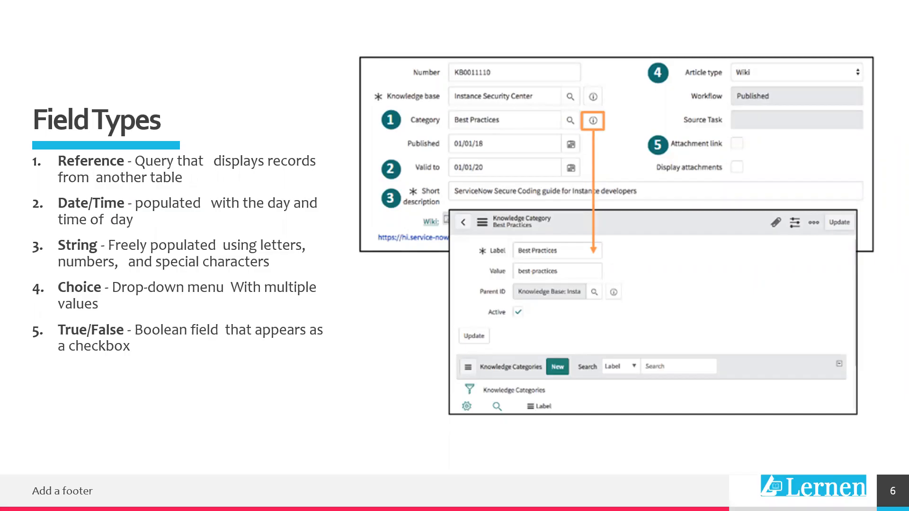
pyautogui.hotkey('alt', 'Tab')
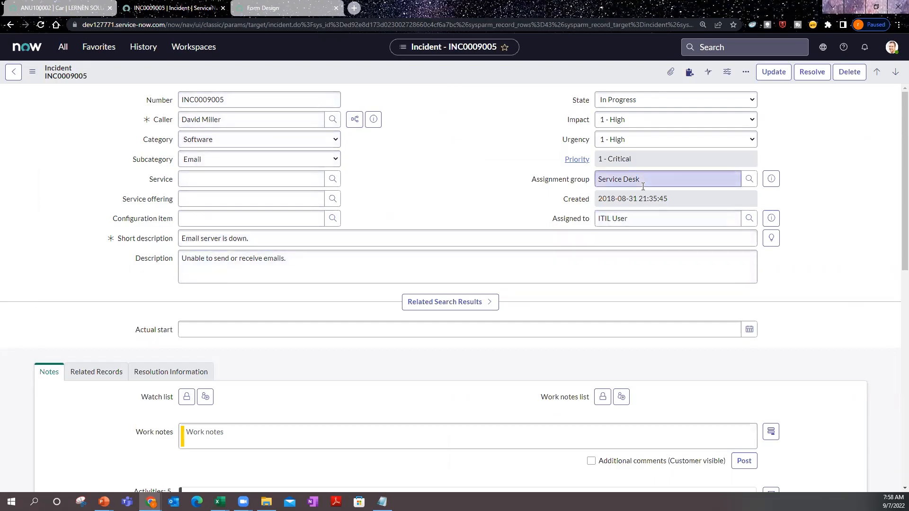
# View the user lookup list of the Caller field, close it, and advance the presentation to the Formatters slide.
pyautogui.click(333, 121)
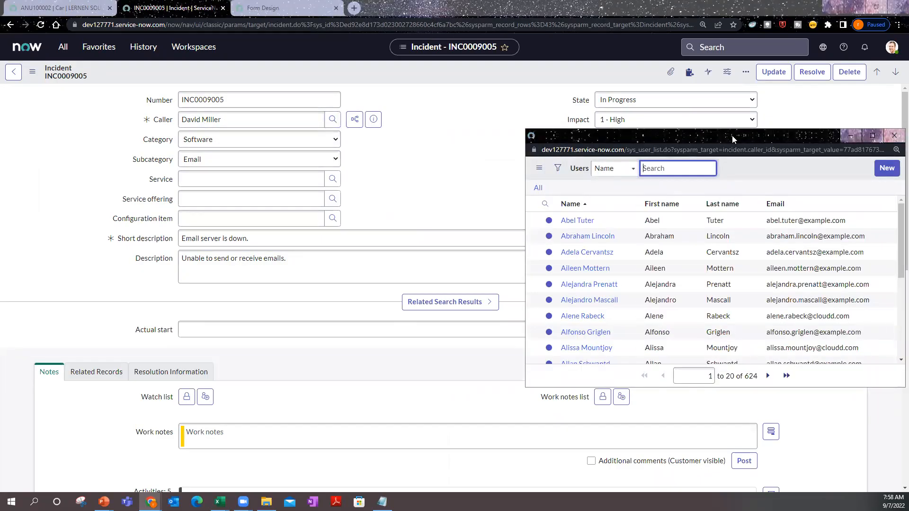
pyautogui.moveTo(732, 136); pyautogui.dragTo(636, 140)
pyautogui.click(805, 145)
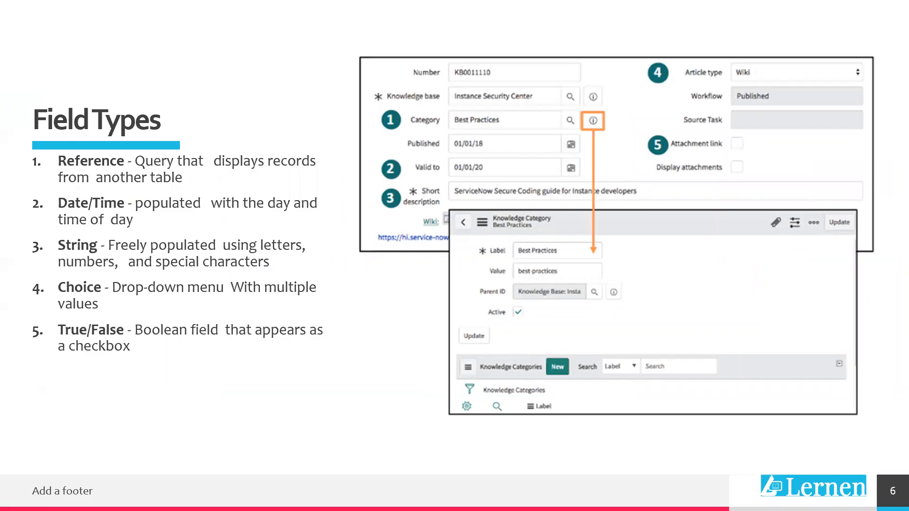
pyautogui.press('Right')
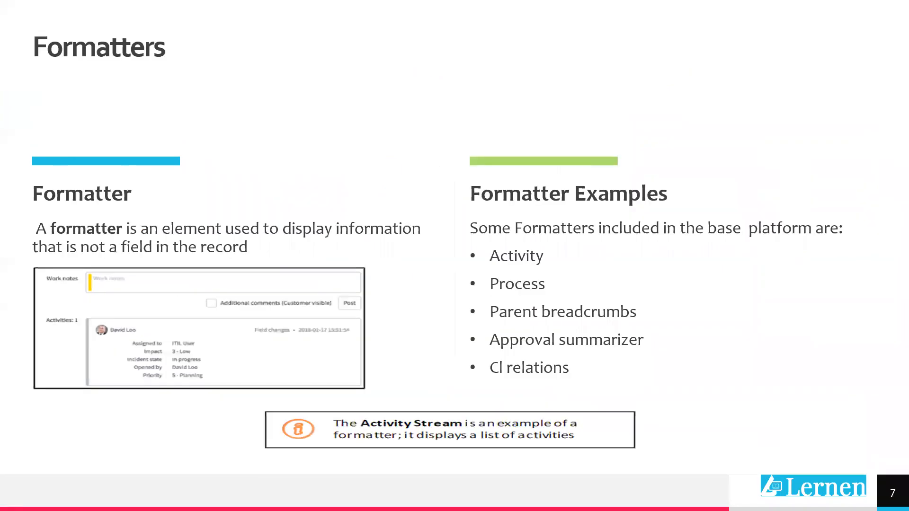
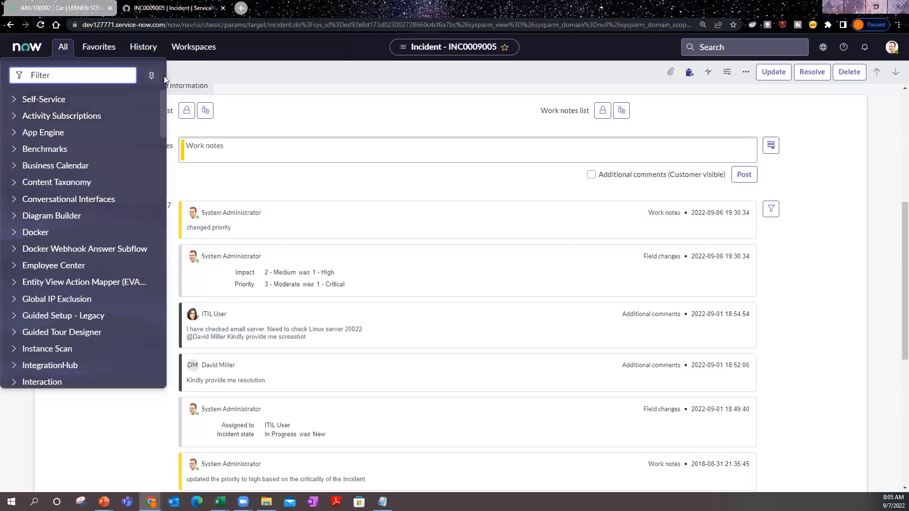
# Open Form Design for the incident form and view the column layout options of its Incident section.
pyautogui.click(266, 68)
pyautogui.click(33, 74)
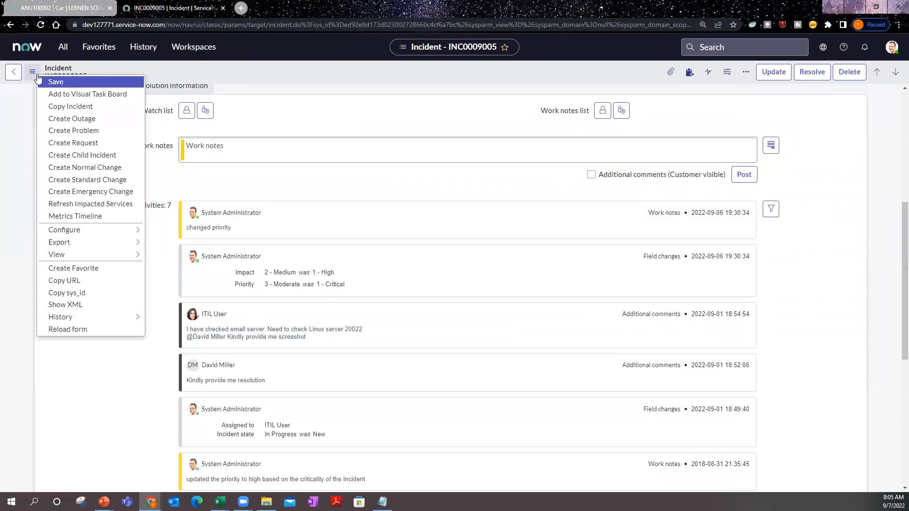
pyautogui.moveTo(127, 235)
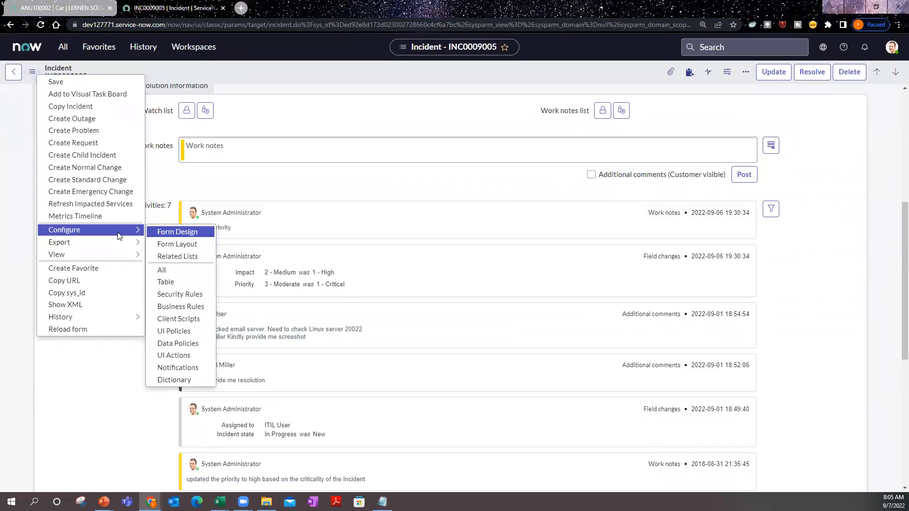
pyautogui.click(199, 232)
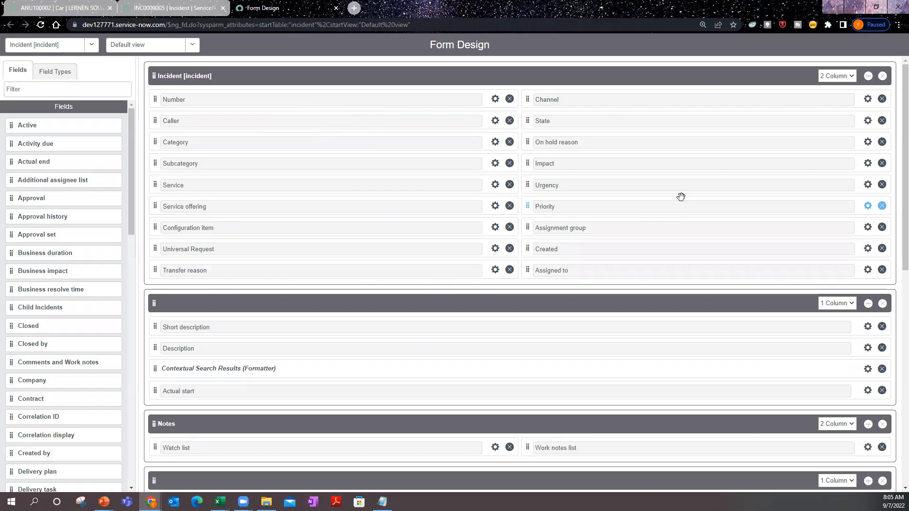
pyautogui.click(855, 78)
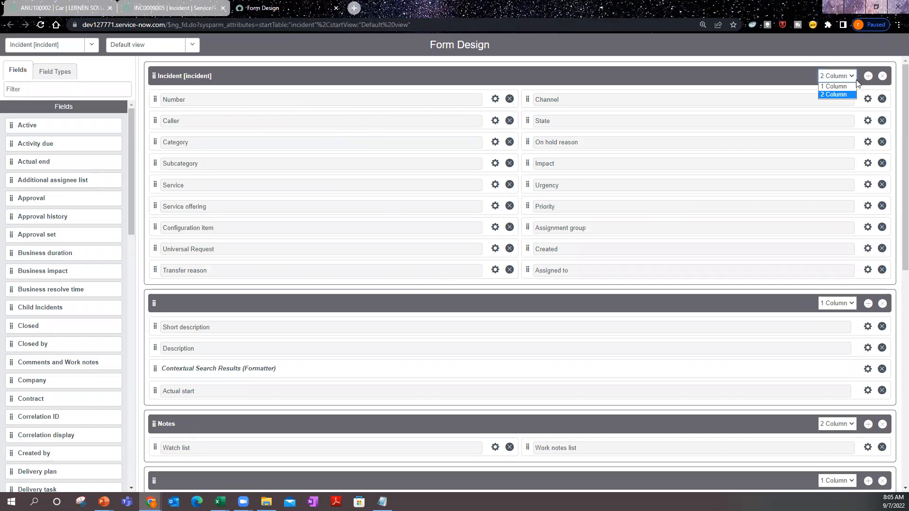
pyautogui.click(774, 77)
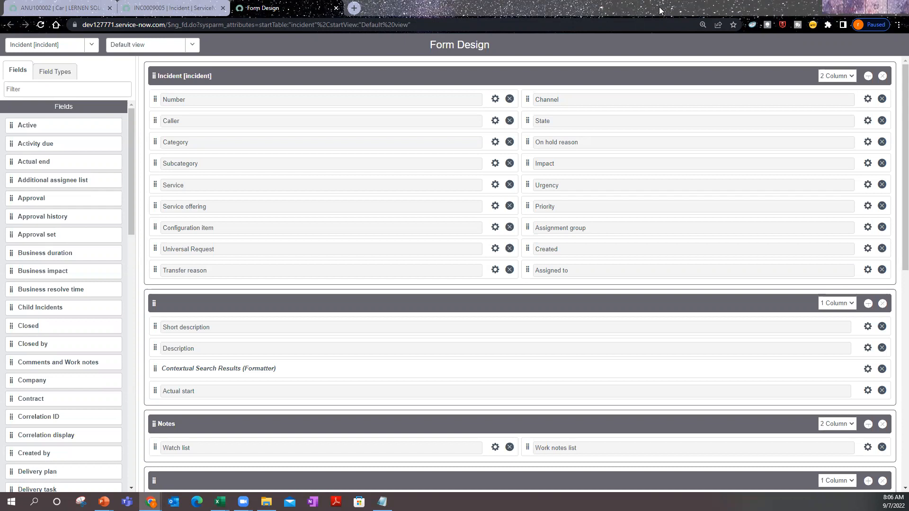
# Return to incident INC0009005, reopen its Form Design, and view the list of tables available for design.
pyautogui.click(173, 5)
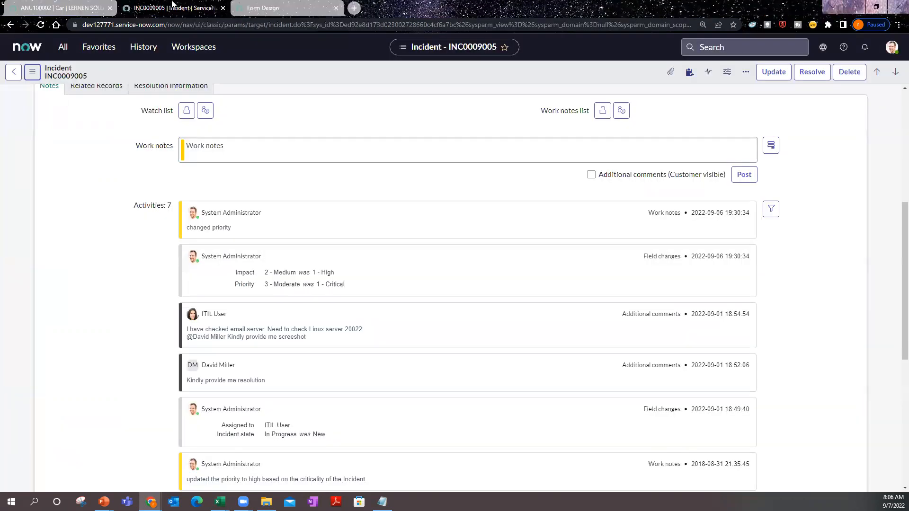
pyautogui.click(33, 74)
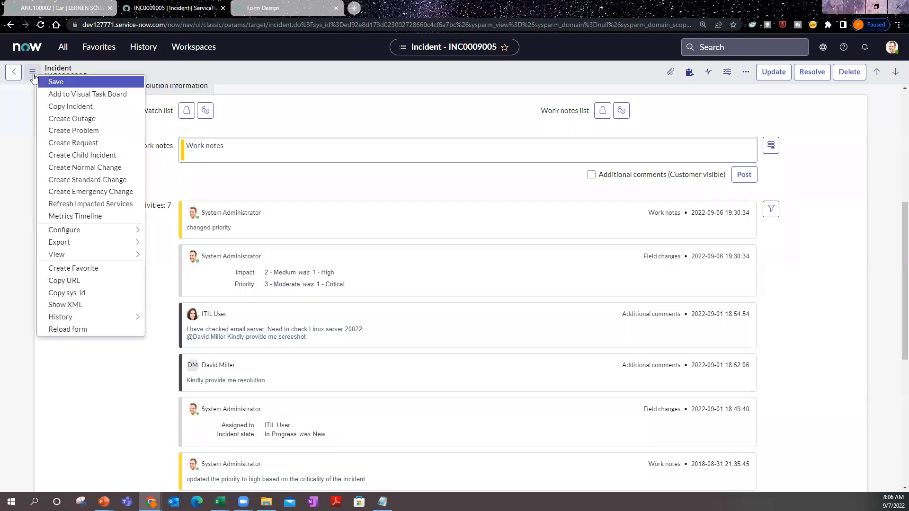
pyautogui.moveTo(123, 228)
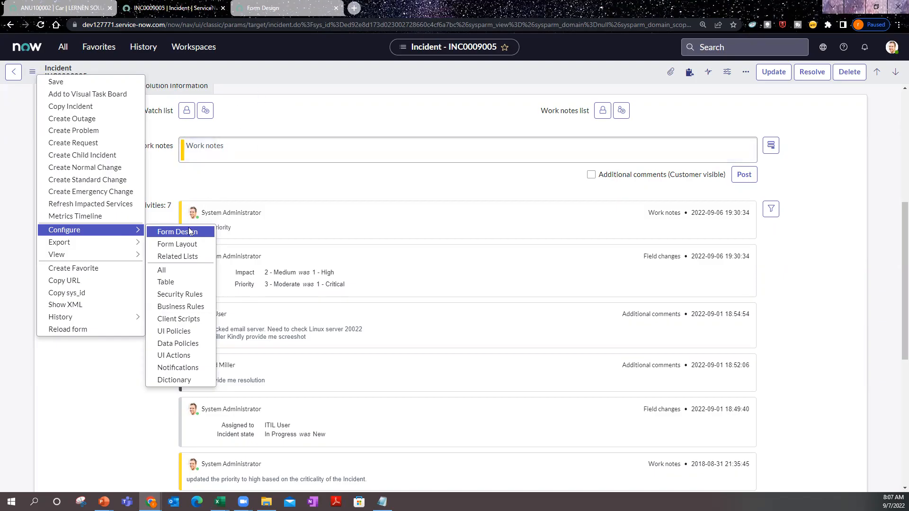
pyautogui.click(190, 232)
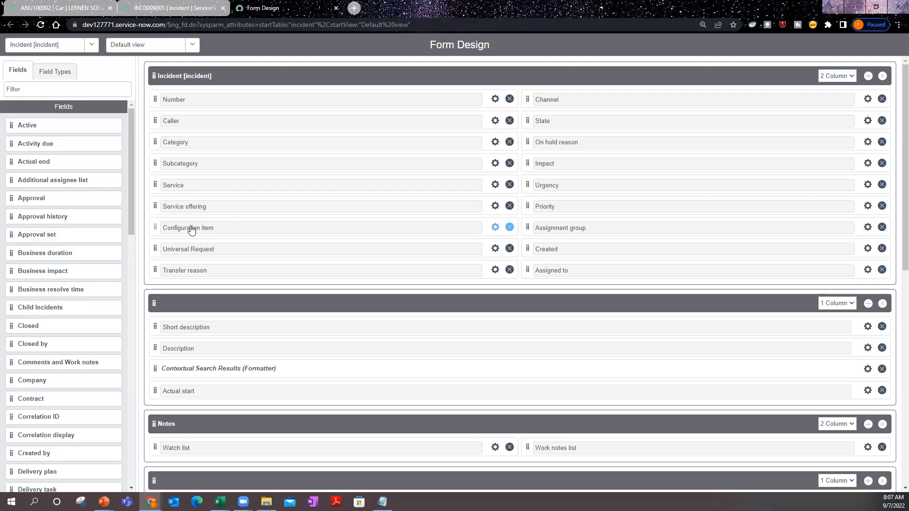
pyautogui.click(88, 46)
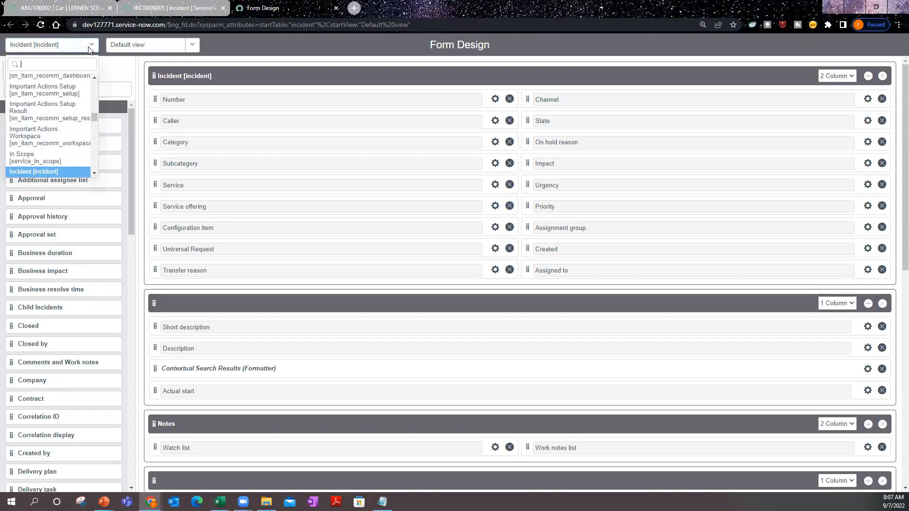
pyautogui.click(279, 46)
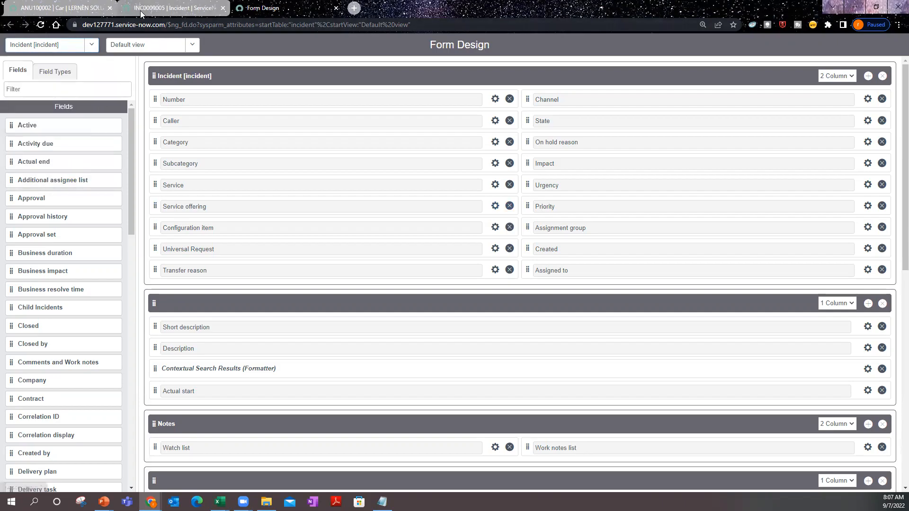
# Consult the Form Design Interface slide and compare the incident INC0009005 form with its layout in Form Design.
pyautogui.click(171, 8)
pyautogui.click(280, 8)
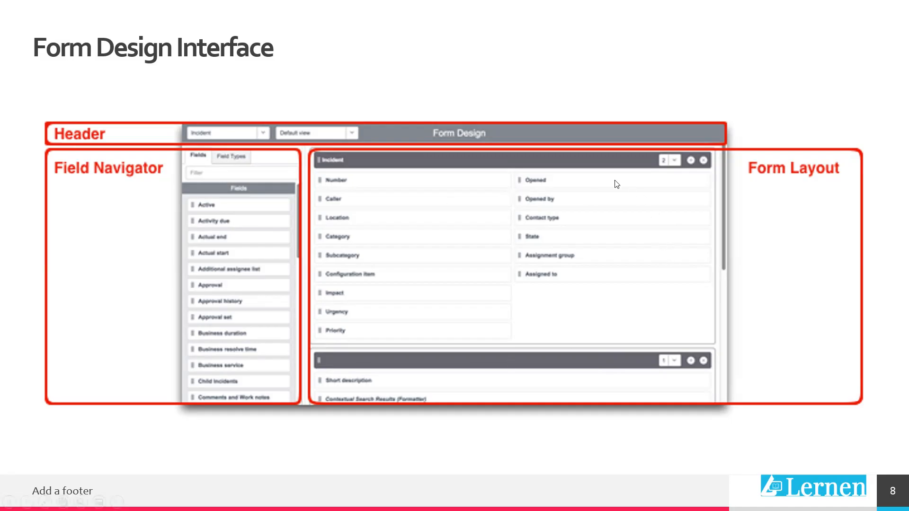
pyautogui.hotkey('alt', 'Tab')
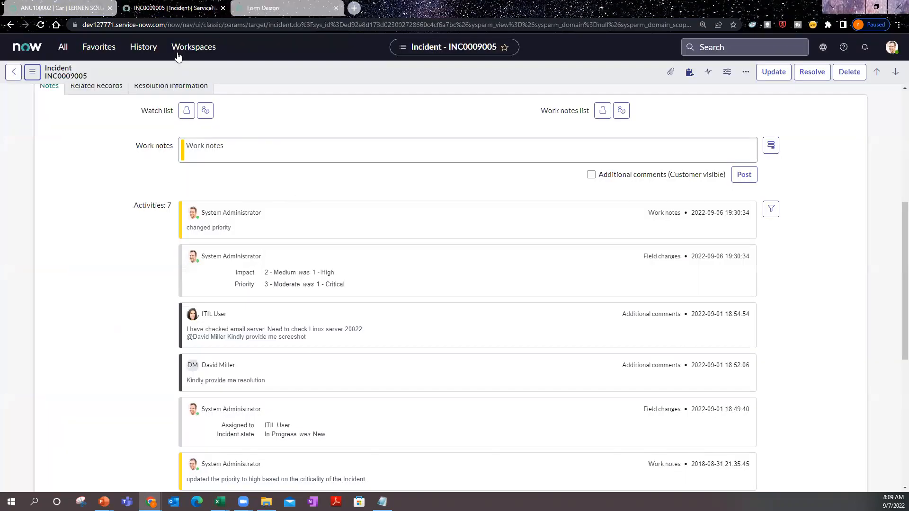
pyautogui.click(156, 8)
pyautogui.scroll(1, 347, 251)
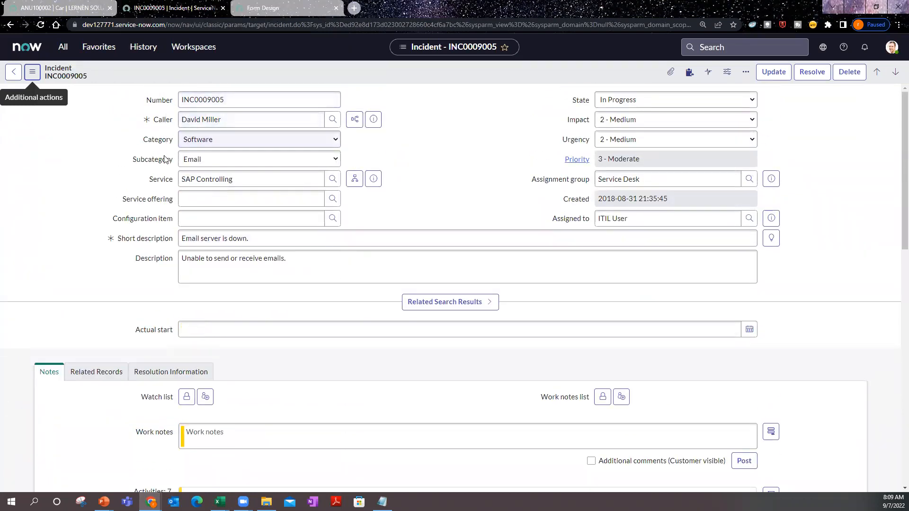
pyautogui.click(263, 7)
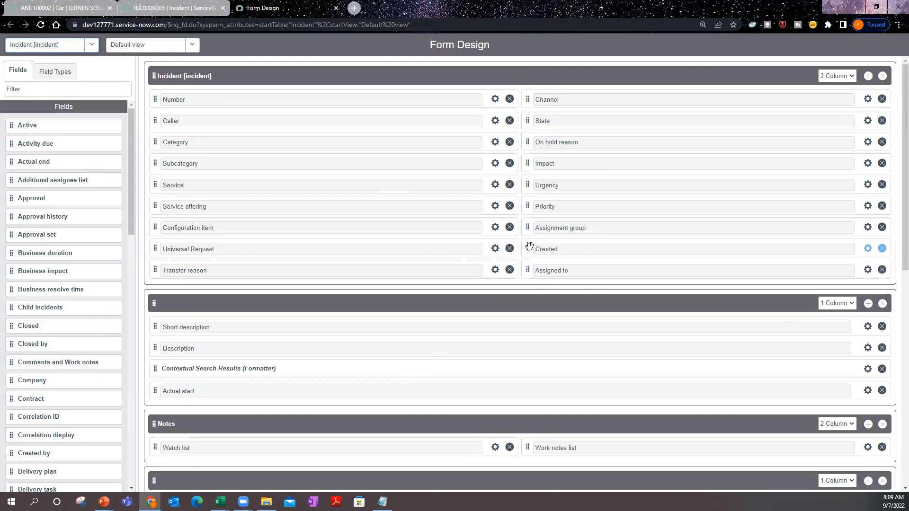
pyautogui.click(199, 8)
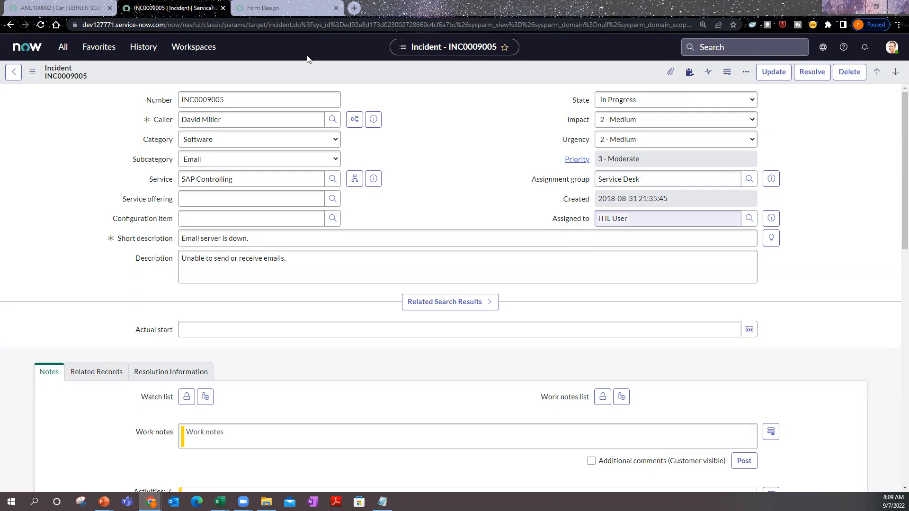
# Move the Created field below Assigned to in the Incident section of Form Design and save the layout.
pyautogui.hotkey('ctrl', 'Tab')
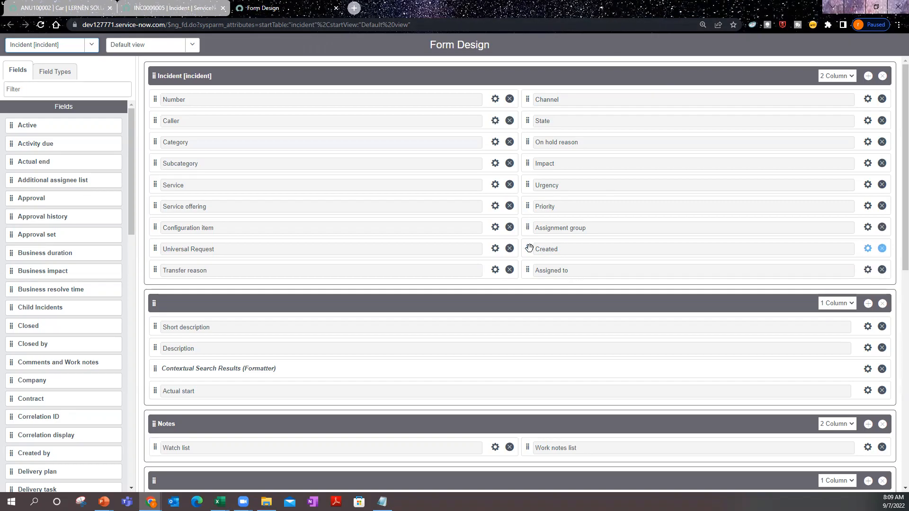
pyautogui.moveTo(530, 249); pyautogui.dragTo(529, 270)
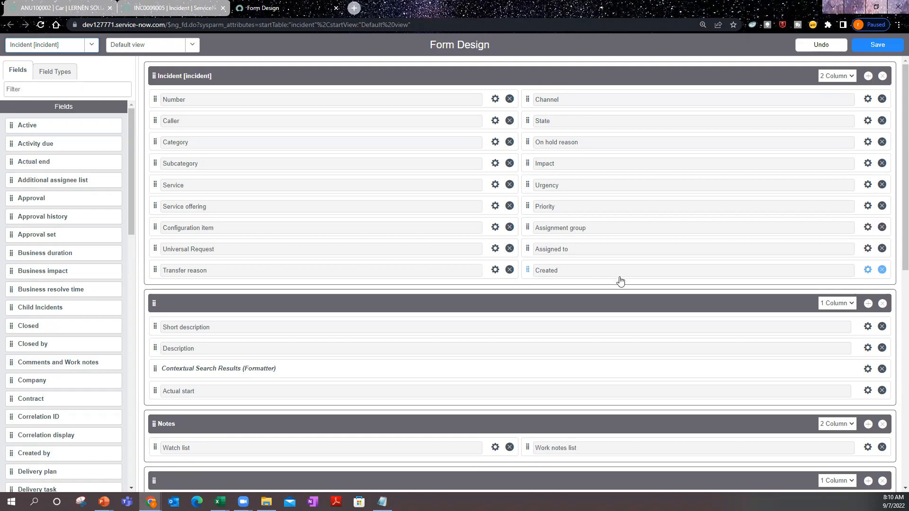
pyautogui.click(879, 47)
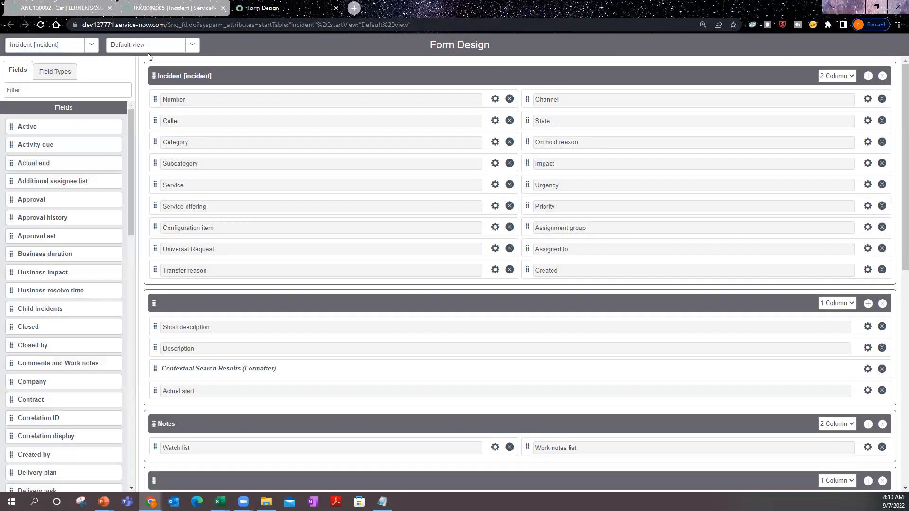
# Return to incident INC0009005 and reload its form to check the order of the Assigned to and Created fields.
pyautogui.click(163, 7)
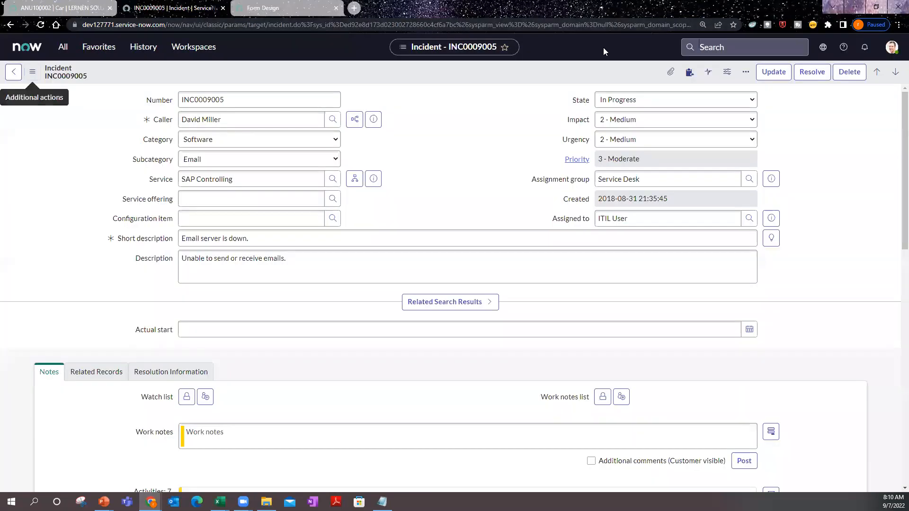
pyautogui.rightClick(603, 47)
pyautogui.click(545, 59)
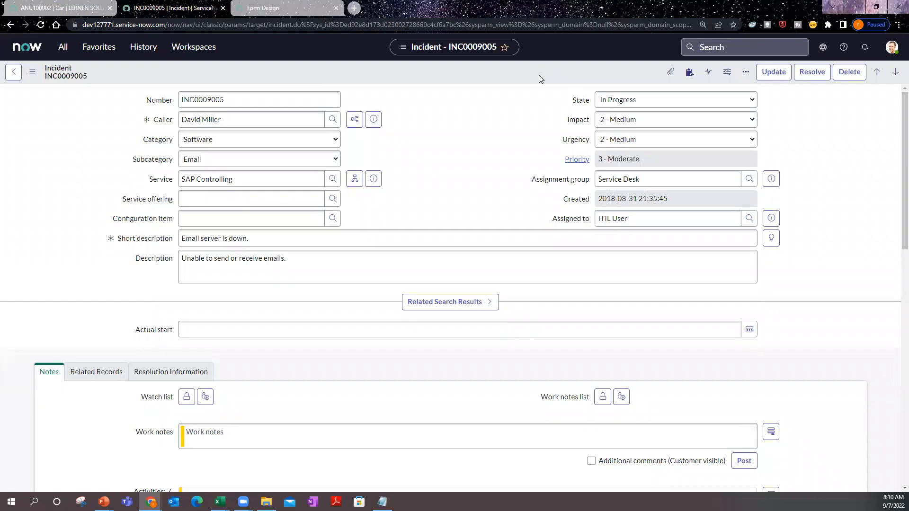
pyautogui.rightClick(539, 74)
pyautogui.click(571, 330)
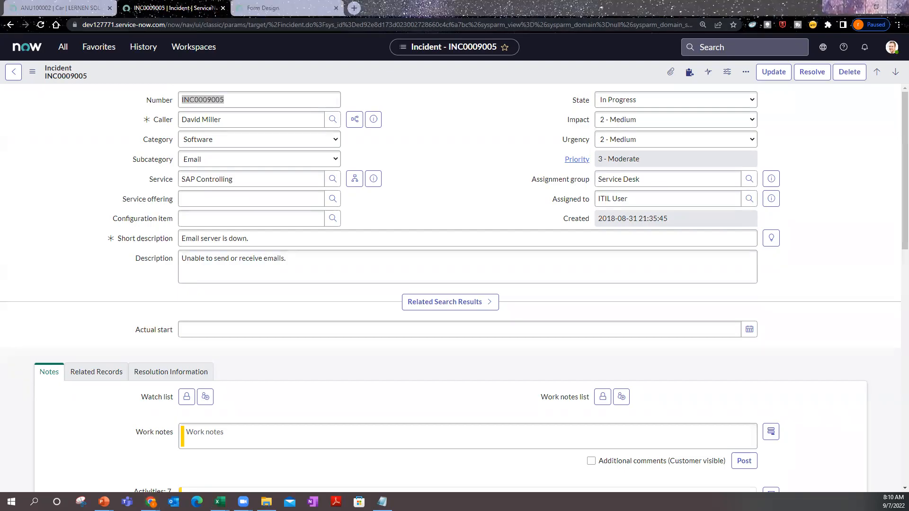
# Review the Form Designer: Sections slides in the presentation and advance to the Form Designer: Fields slide.
pyautogui.hotkey('alt', 'Tab')
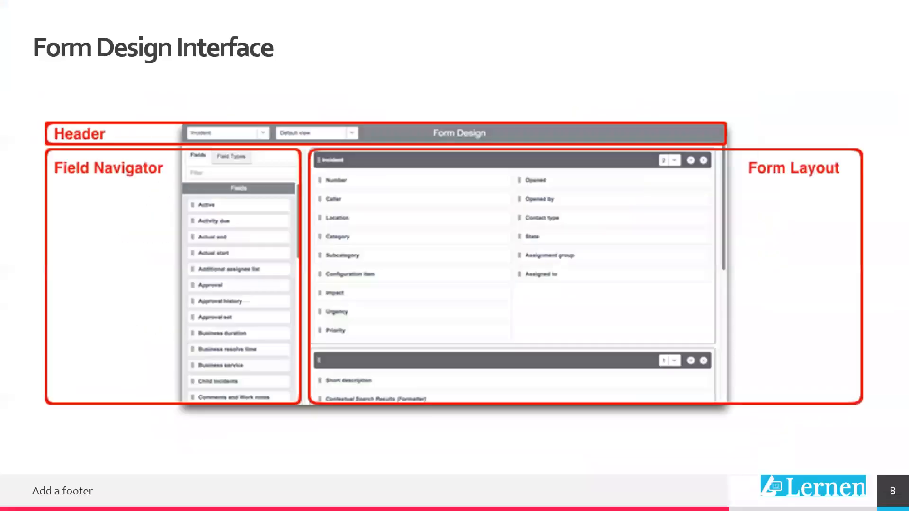
pyautogui.click(681, 333)
pyautogui.click(681, 333)
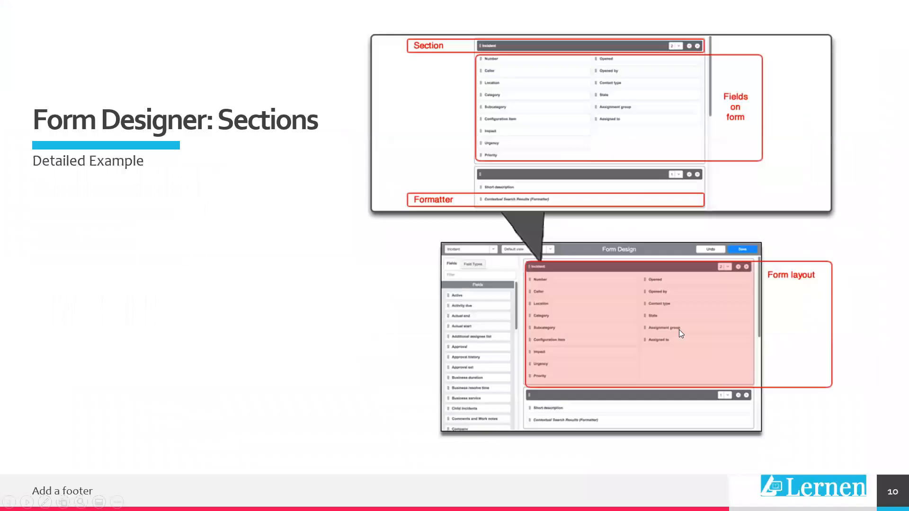
pyautogui.press('Left')
pyautogui.click(680, 330)
pyautogui.press('Left')
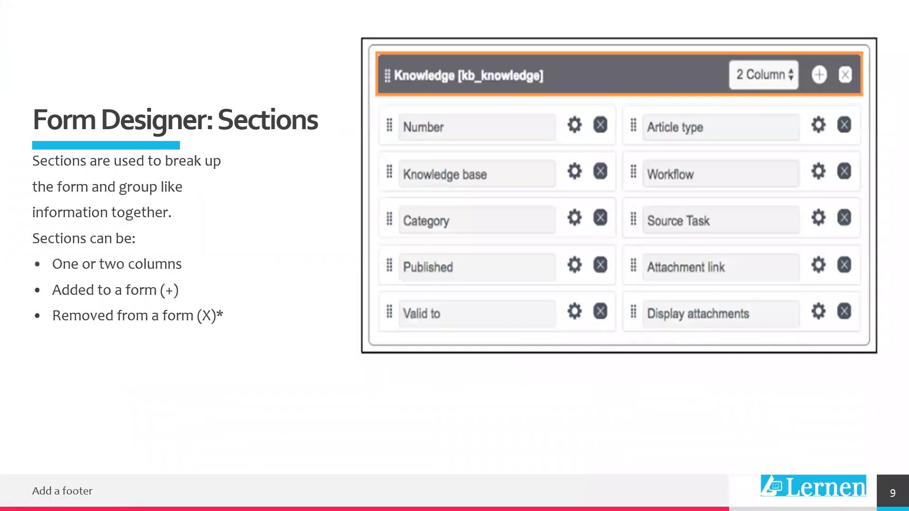
pyautogui.press('Right')
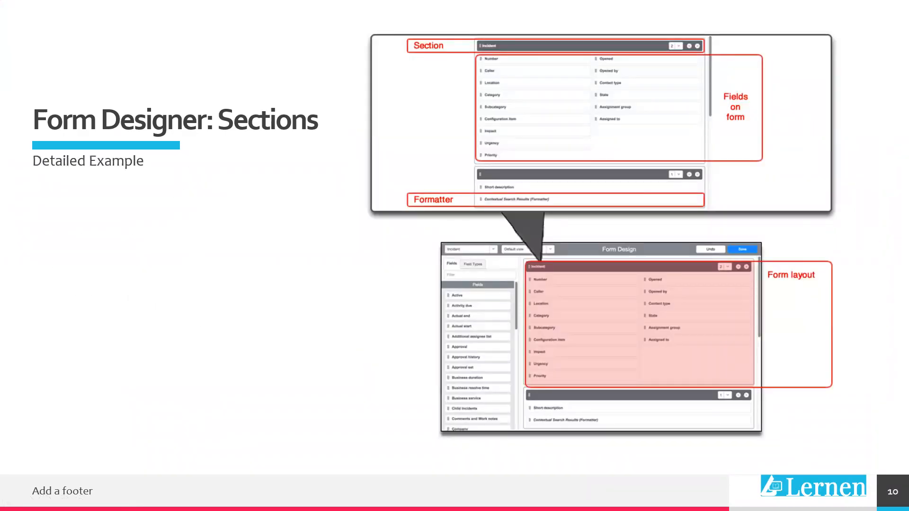
pyautogui.press('Right')
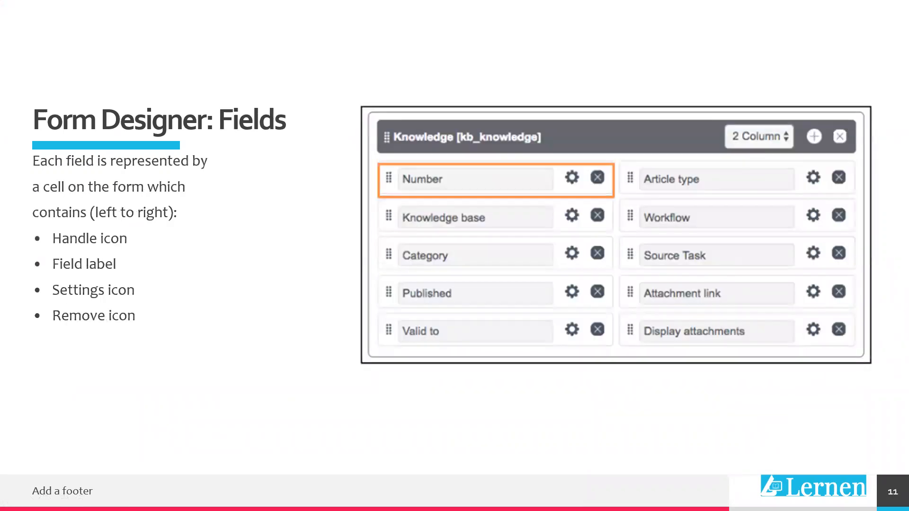
# Return to Form Design, review all sections of the incident form, and compare the available field types with the existing fields.
pyautogui.hotkey('alt', 'Tab')
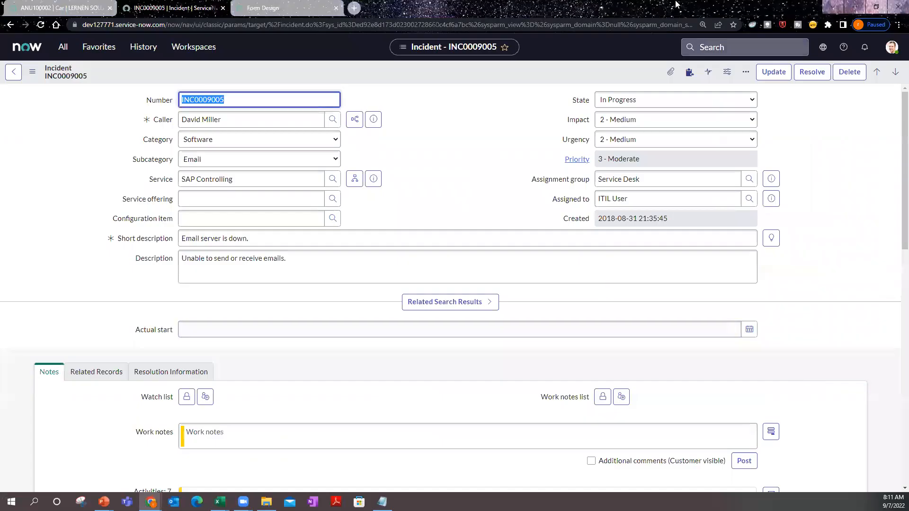
pyautogui.click(304, 6)
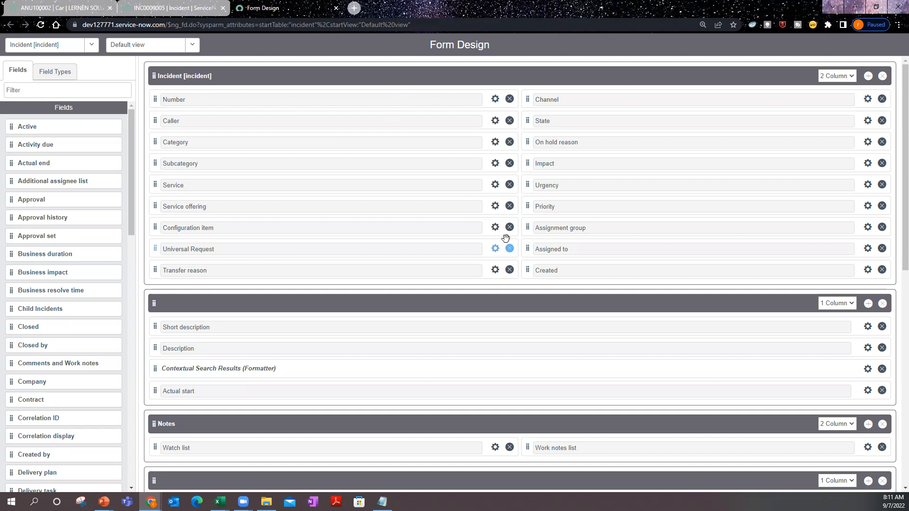
pyautogui.scroll(-1, 506, 238)
pyautogui.scroll(-7, 506, 238)
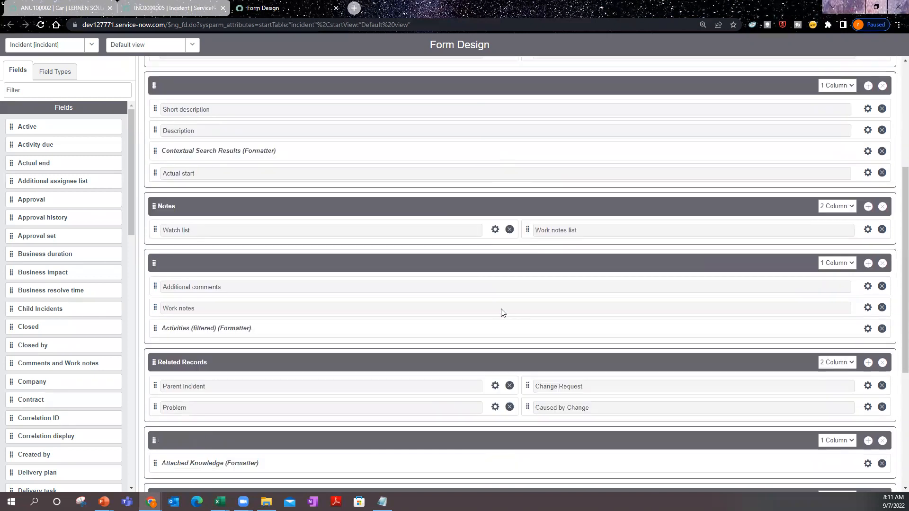
pyautogui.scroll(-1, 522, 296)
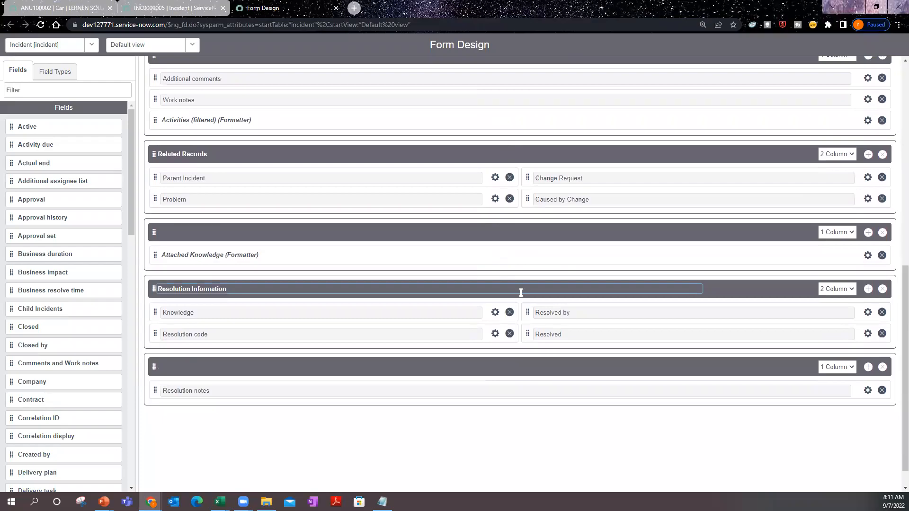
pyautogui.scroll(10, 520, 293)
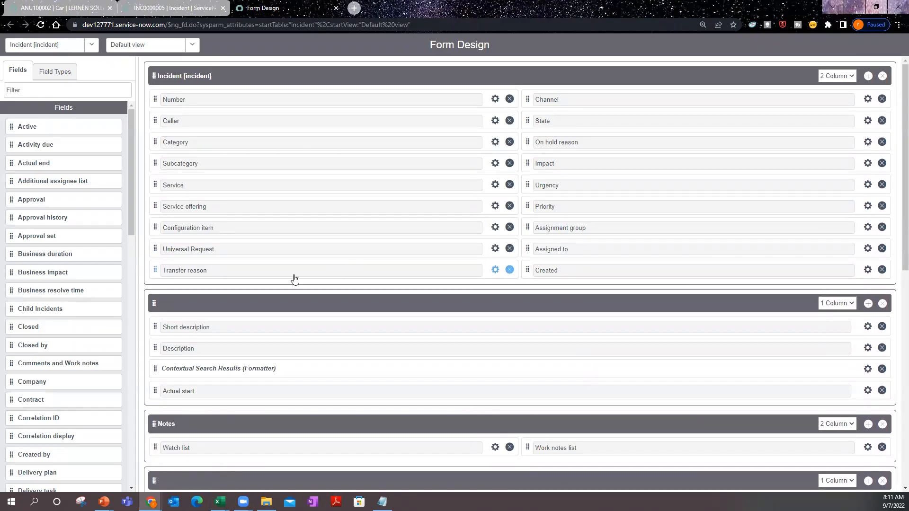
pyautogui.click(48, 76)
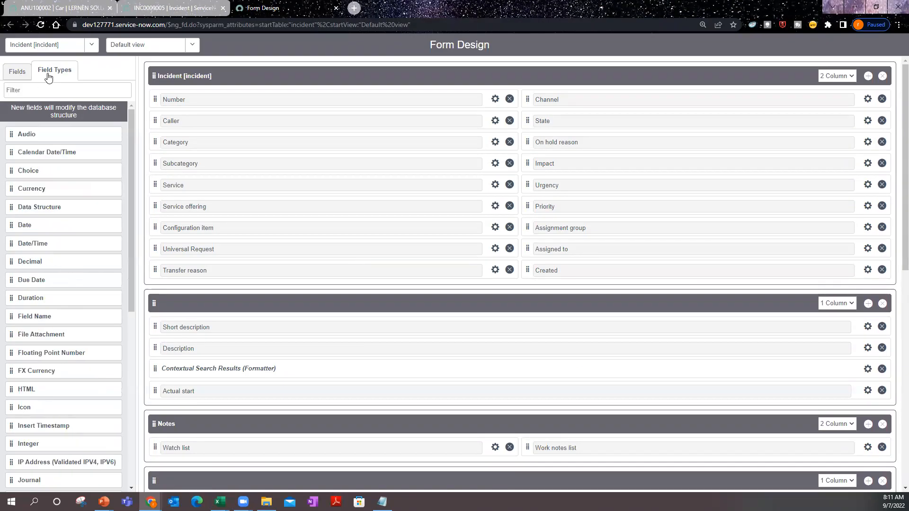
pyautogui.click(16, 78)
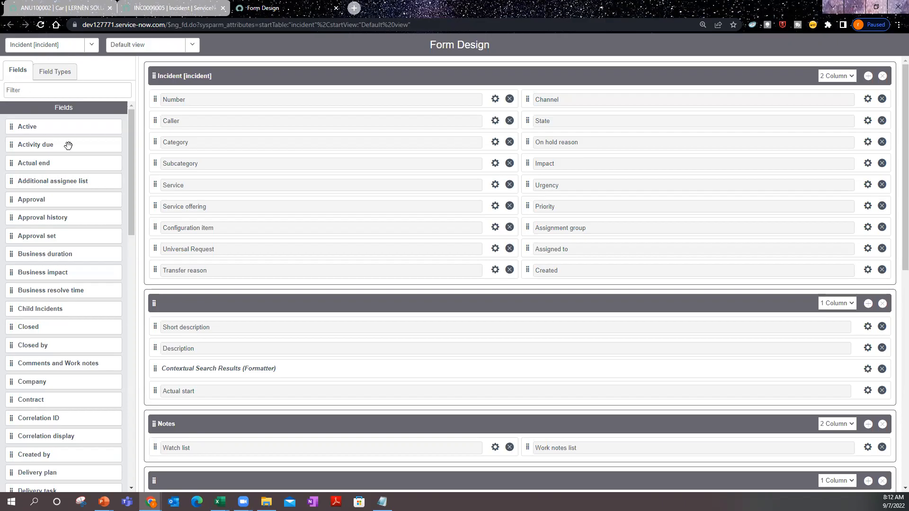
# Add the existing Opened by field below Created in the second column of the Incident section.
pyautogui.scroll(-6, 72, 199)
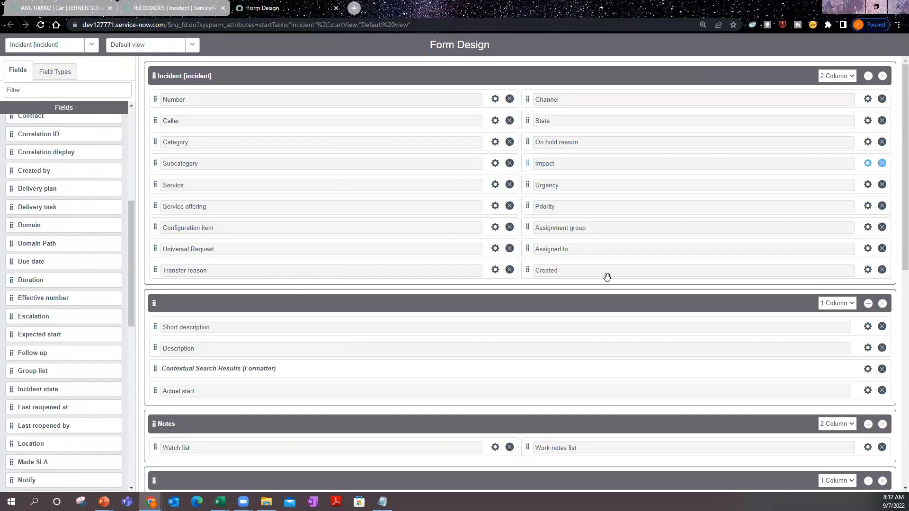
pyautogui.scroll(-4, 49, 335)
pyautogui.scroll(-2, 49, 335)
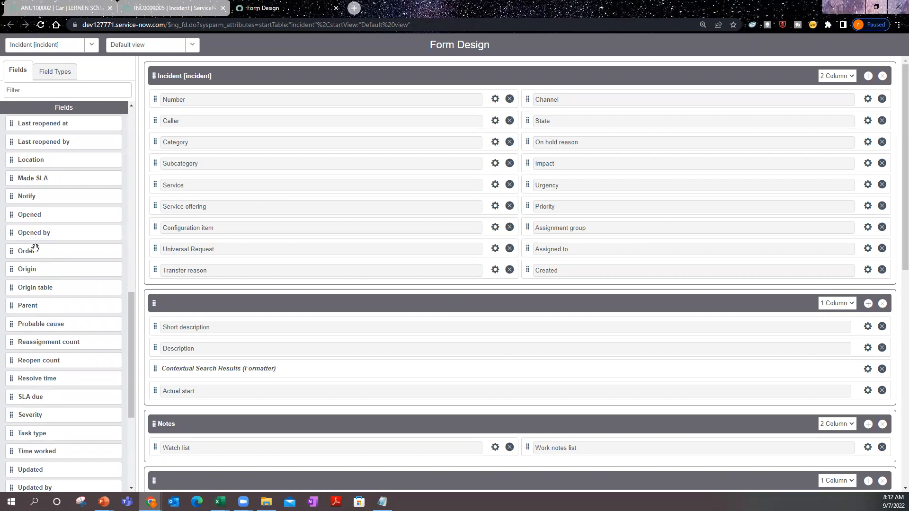
pyautogui.moveTo(35, 232); pyautogui.dragTo(614, 296)
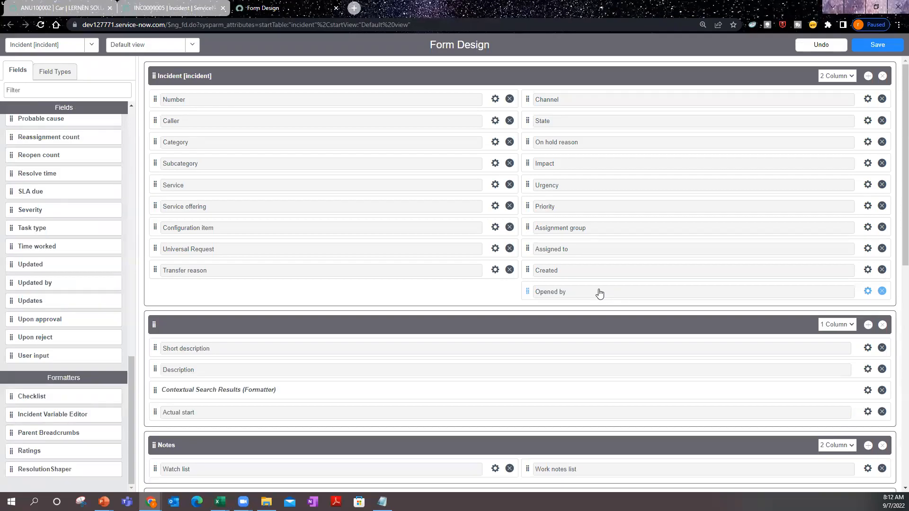
pyautogui.moveTo(599, 293); pyautogui.dragTo(408, 296)
pyautogui.moveTo(523, 290)
pyautogui.mouseDown()
pyautogui.moveTo(209, 312)
pyautogui.moveTo(6, 294)
pyautogui.moveTo(471, 278)
pyautogui.moveTo(530, 291)
pyautogui.mouseUp()
# Browse the available field types and add a new Choice field below Transfer reason in the Incident section.
pyautogui.click(57, 74)
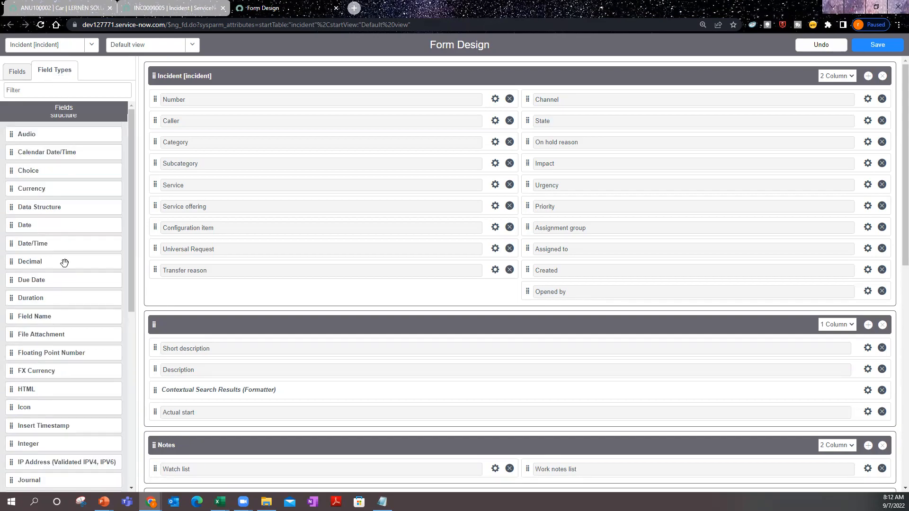
pyautogui.scroll(-2, 64, 263)
pyautogui.scroll(-4, 64, 262)
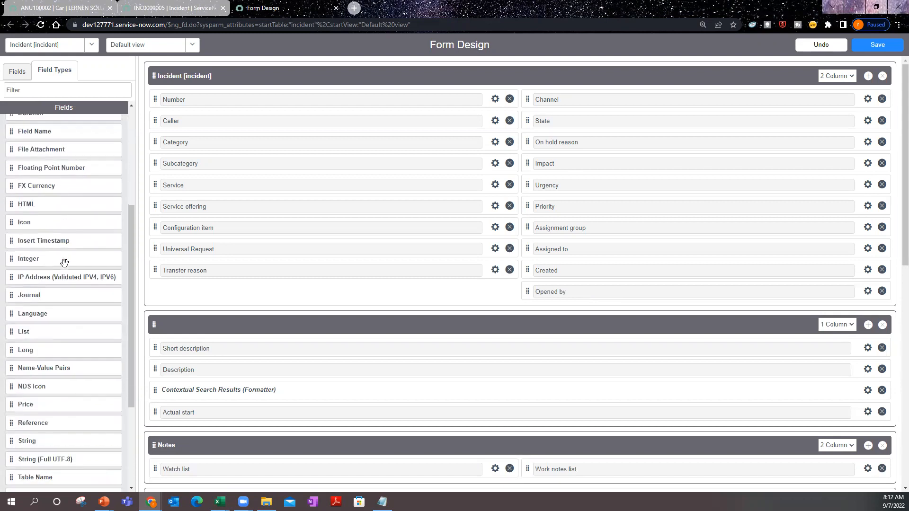
pyautogui.scroll(2, 64, 262)
pyautogui.scroll(4, 65, 262)
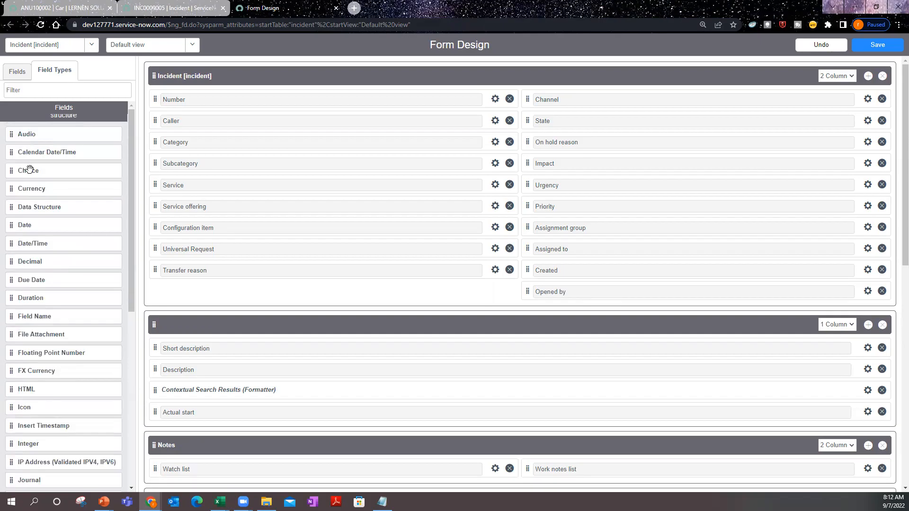
pyautogui.scroll(-5, 35, 199)
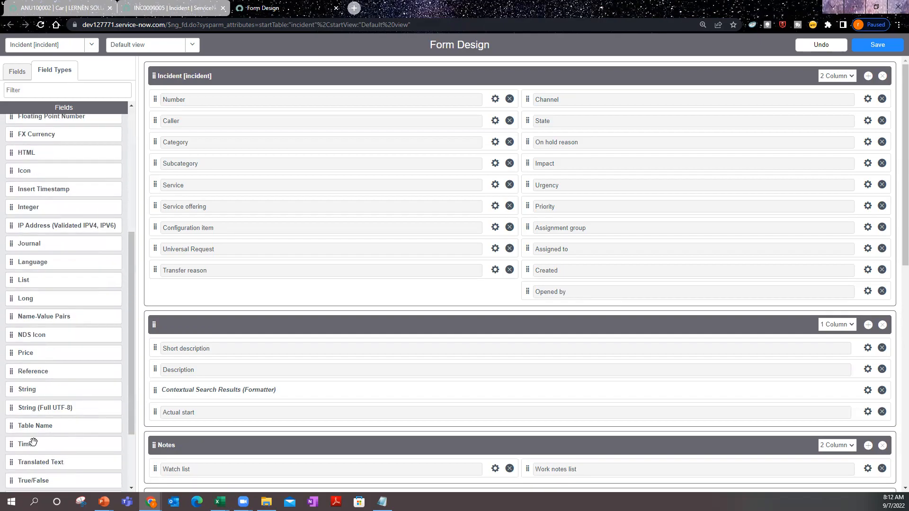
pyautogui.scroll(-2, 32, 444)
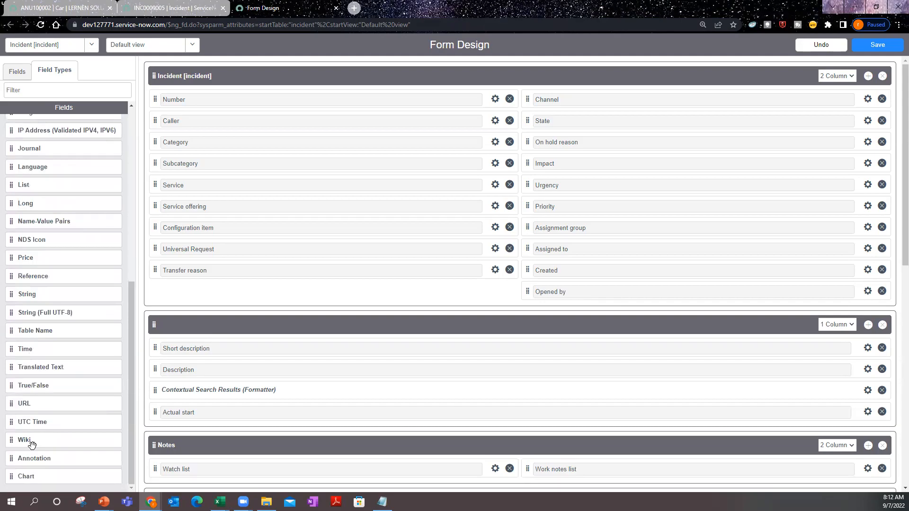
pyautogui.scroll(4, 32, 444)
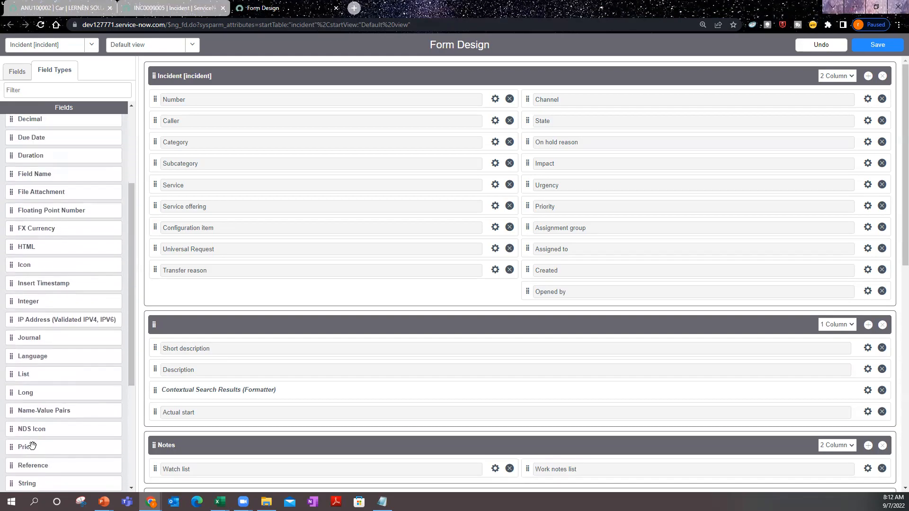
pyautogui.scroll(1, 32, 444)
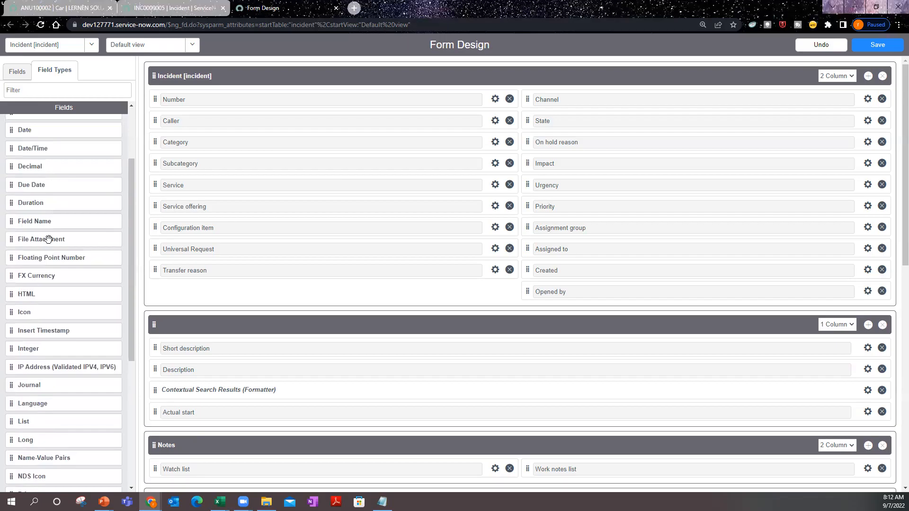
pyautogui.scroll(2, 13, 396)
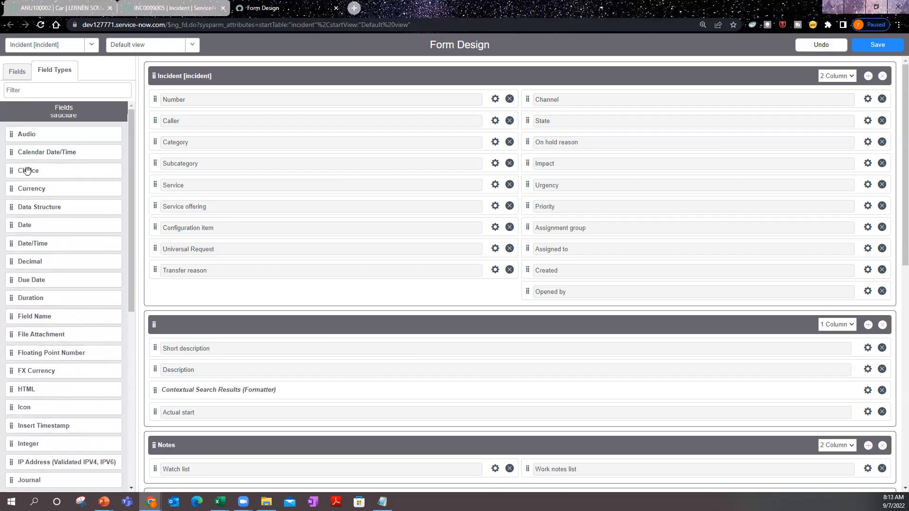
pyautogui.moveTo(27, 171); pyautogui.dragTo(195, 292)
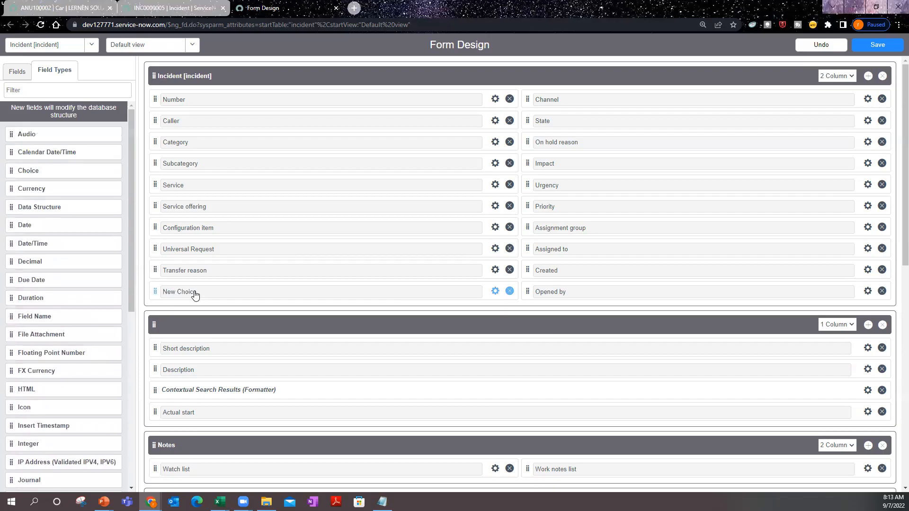
# Open the properties of the new Choice field below Transfer reason and label it Country.
pyautogui.click(157, 291)
pyautogui.click(157, 292)
pyautogui.click(495, 292)
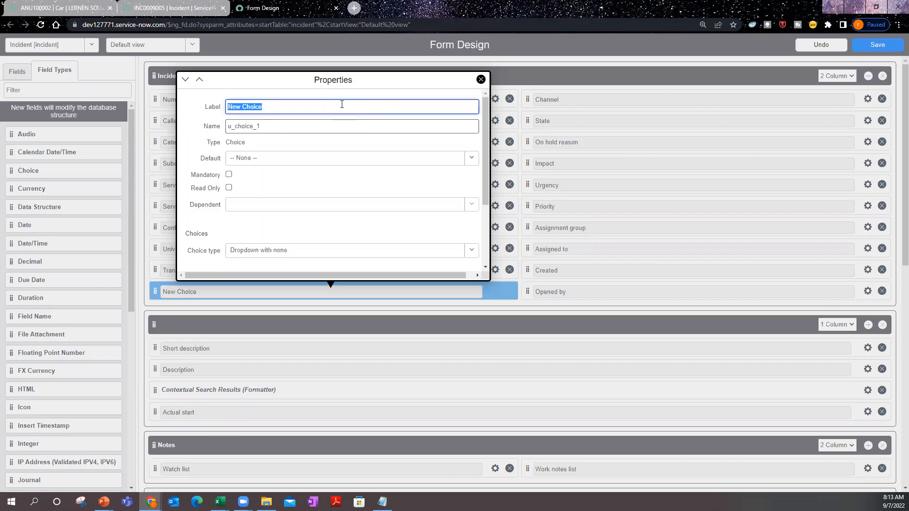
pyautogui.write('Country')
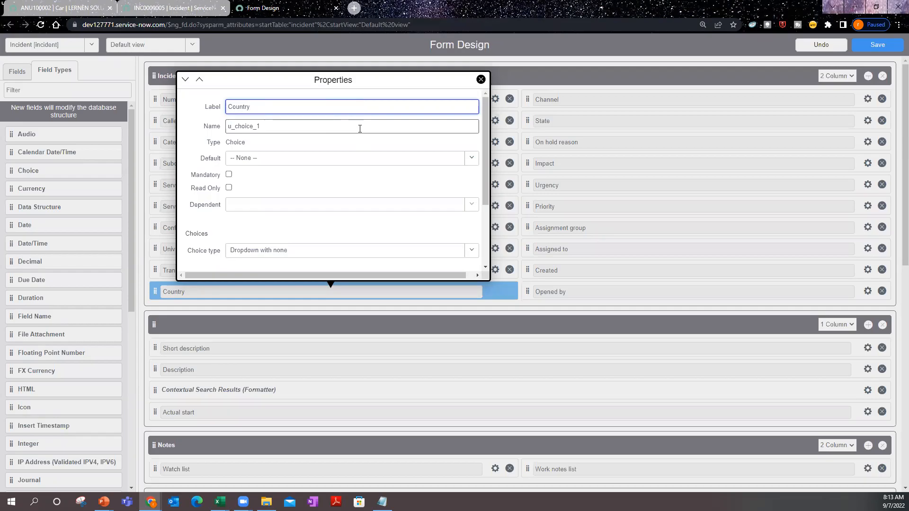
pyautogui.press('Tab')
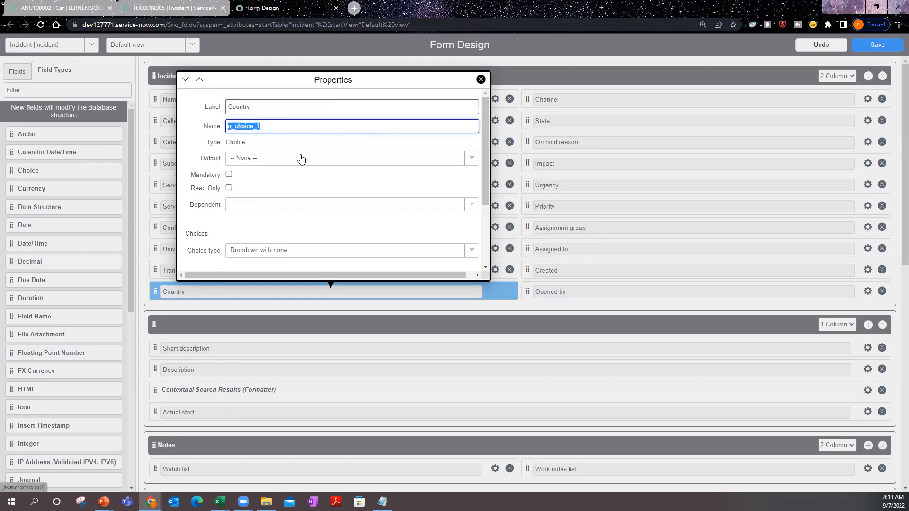
# Replace the Country field's three default choices with US, Canada and India, and close its properties.
pyautogui.scroll(-2, 289, 260)
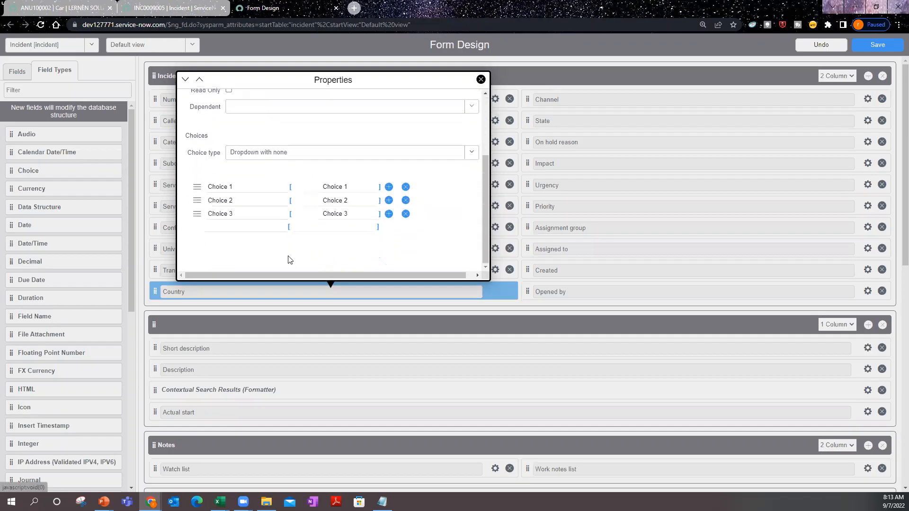
pyautogui.click(218, 190)
pyautogui.moveTo(238, 185); pyautogui.dragTo(197, 186)
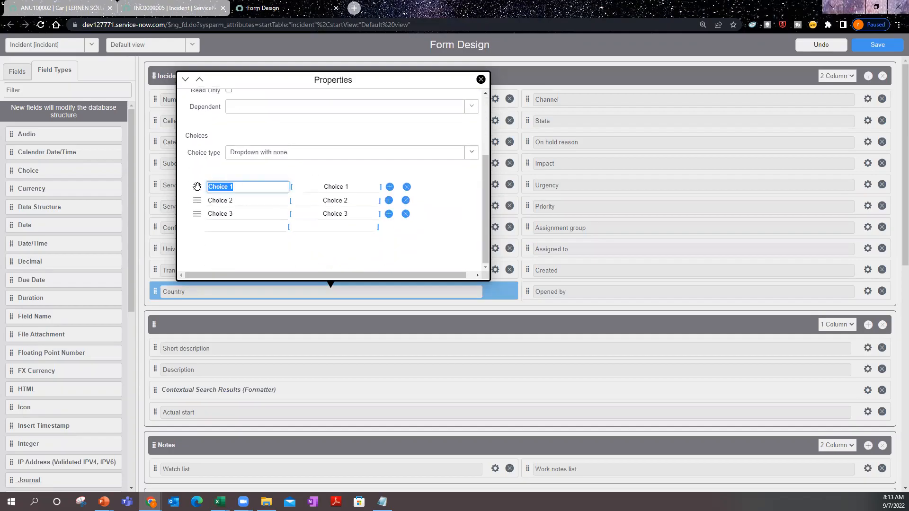
pyautogui.write('I')
pyautogui.write('US')
pyautogui.press('Tab')
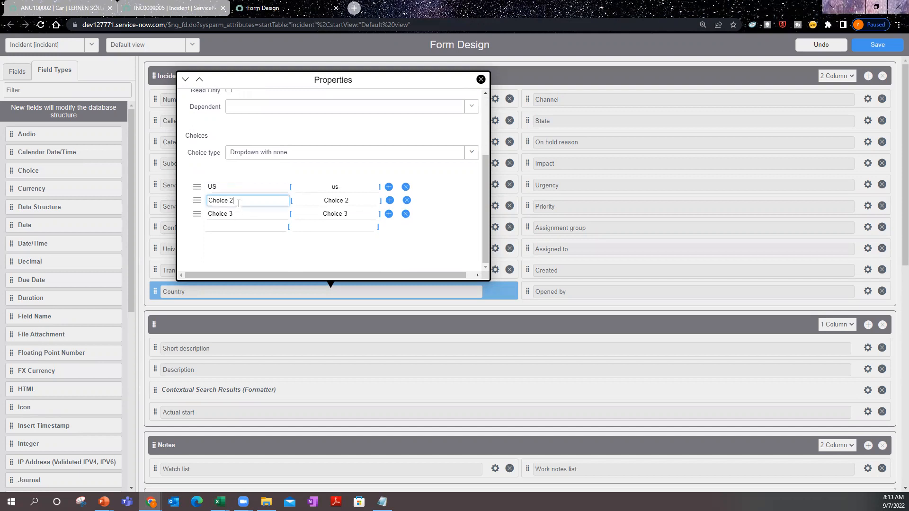
pyautogui.write('Canada')
pyautogui.click(210, 214)
pyautogui.hotkey('ctrl', 'a')
pyautogui.write('IN')
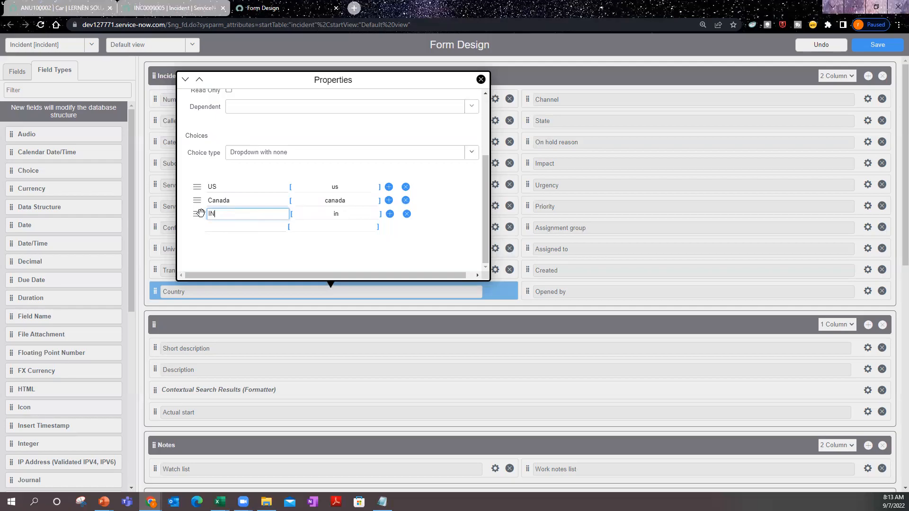
pyautogui.write('ndia')
pyautogui.scroll(3, 406, 229)
pyautogui.scroll(-2, 406, 229)
pyautogui.click(481, 79)
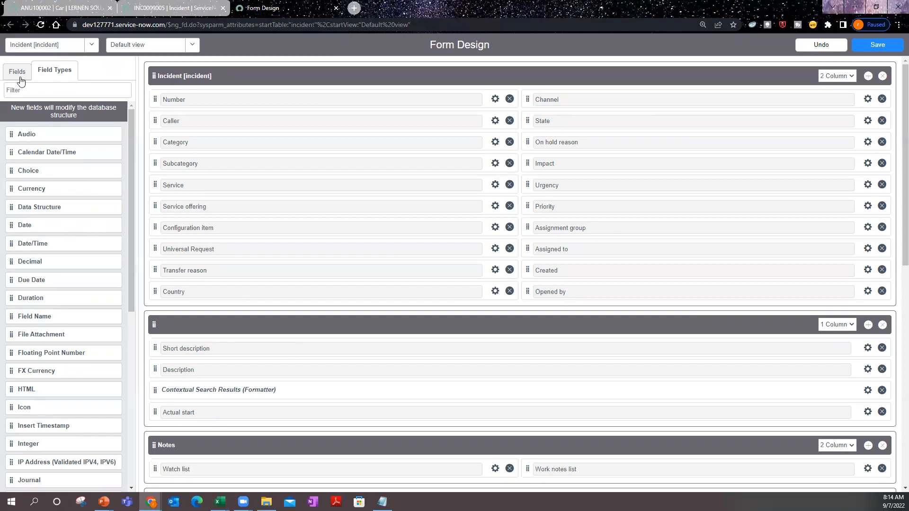
# Recheck the Country field's properties and choices, and save the incident form design.
pyautogui.click(495, 292)
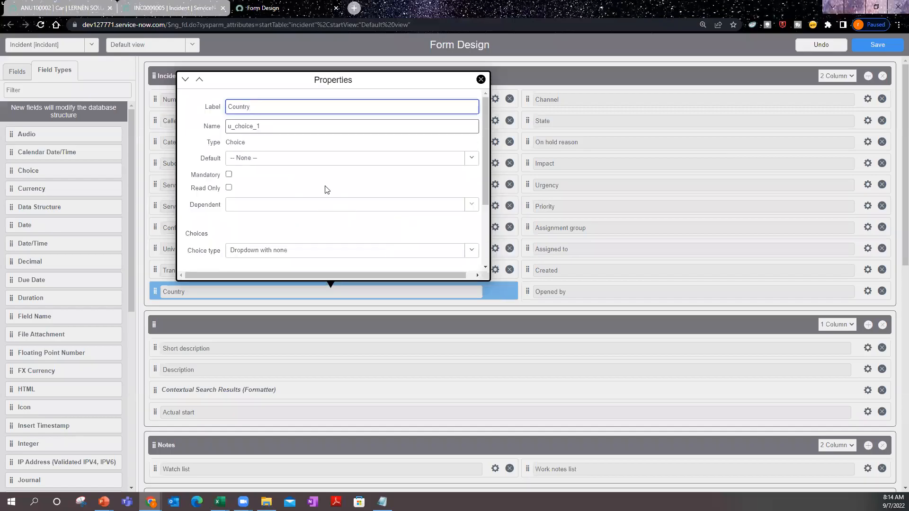
pyautogui.scroll(-2, 328, 196)
pyautogui.scroll(2, 327, 194)
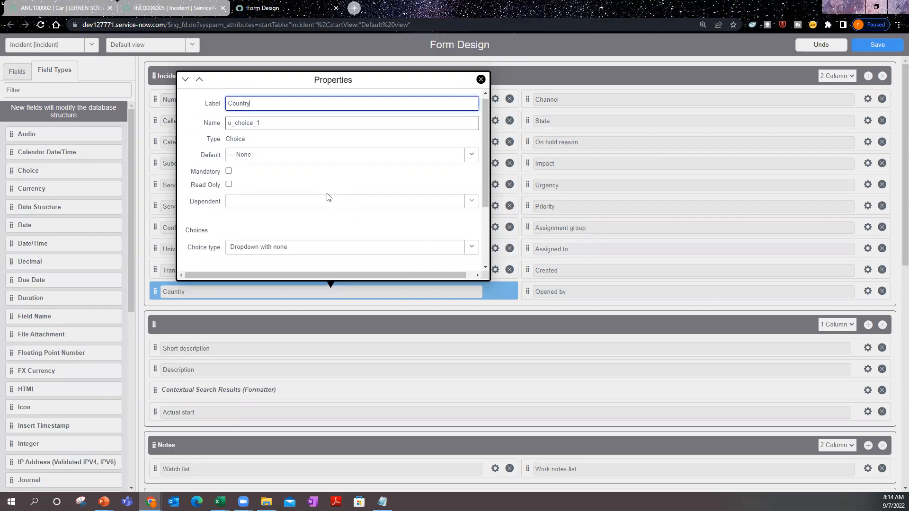
pyautogui.click(481, 79)
pyautogui.click(870, 44)
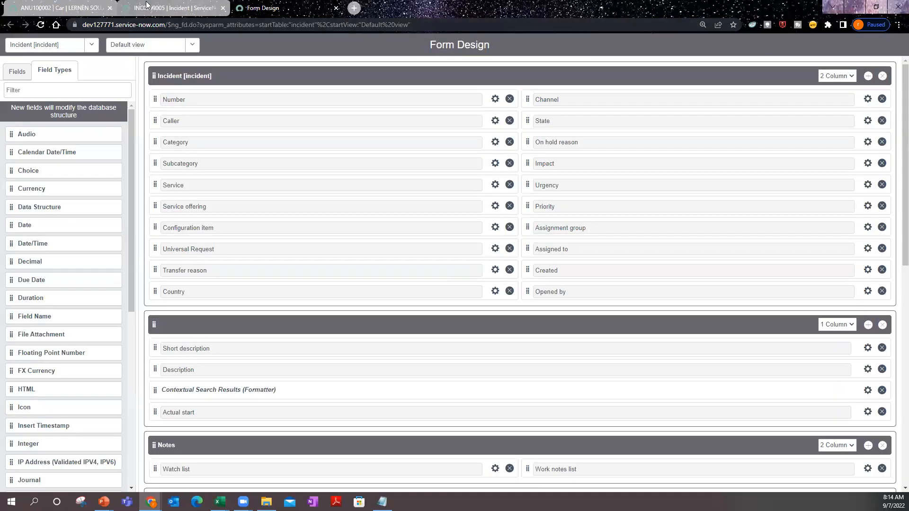
# Return to the open incident record and reload its form to load the saved design.
pyautogui.click(147, 8)
pyautogui.rightClick(474, 81)
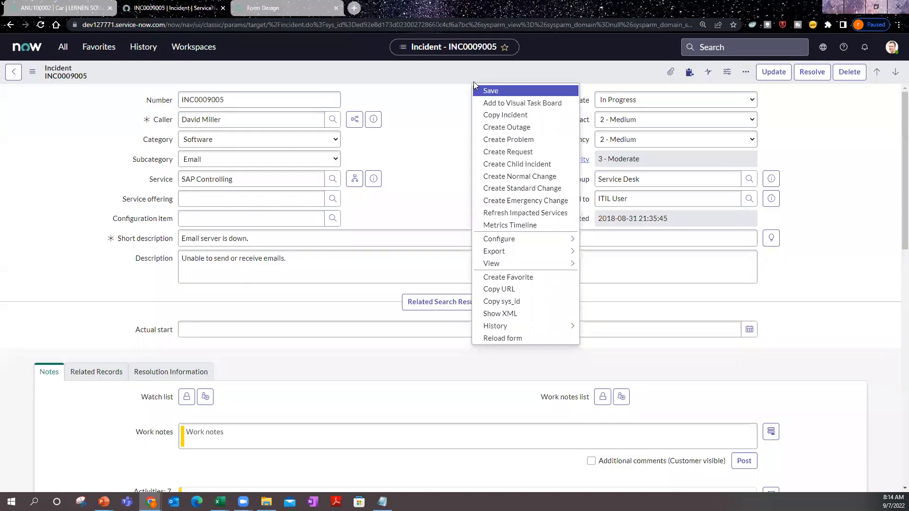
pyautogui.click(519, 347)
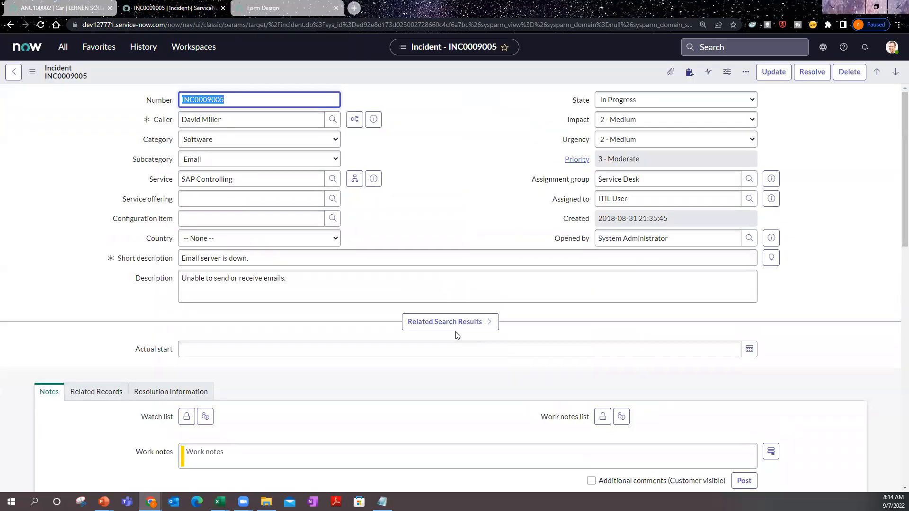
# Try the new Country field's choices on the incident, selecting US and then Canada.
pyautogui.click(207, 243)
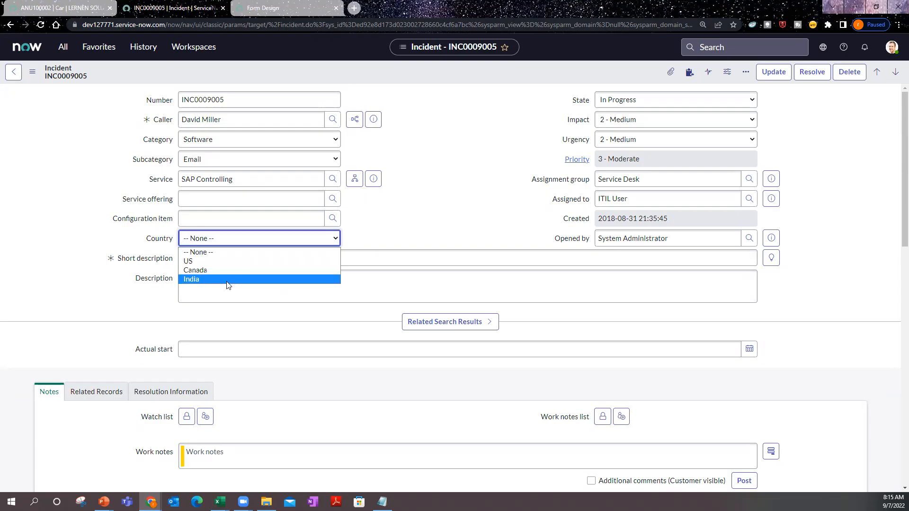
pyautogui.click(226, 261)
pyautogui.click(305, 241)
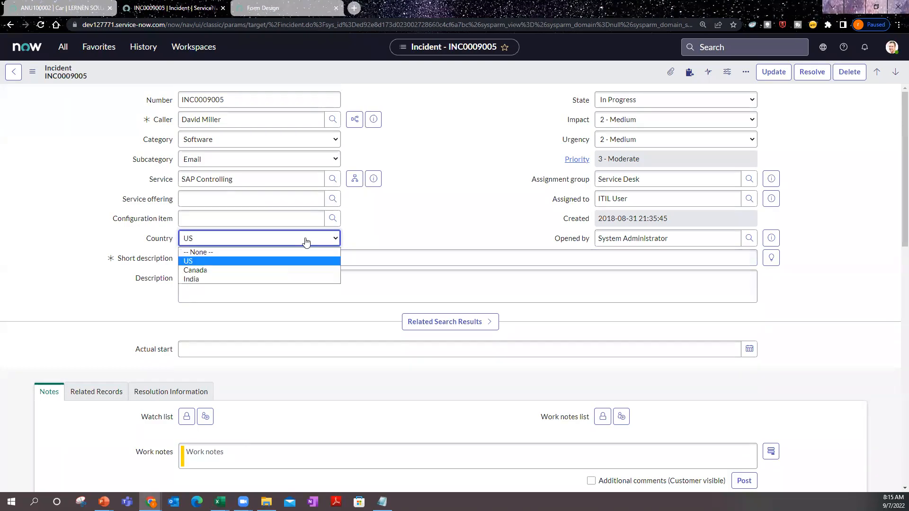
pyautogui.click(278, 270)
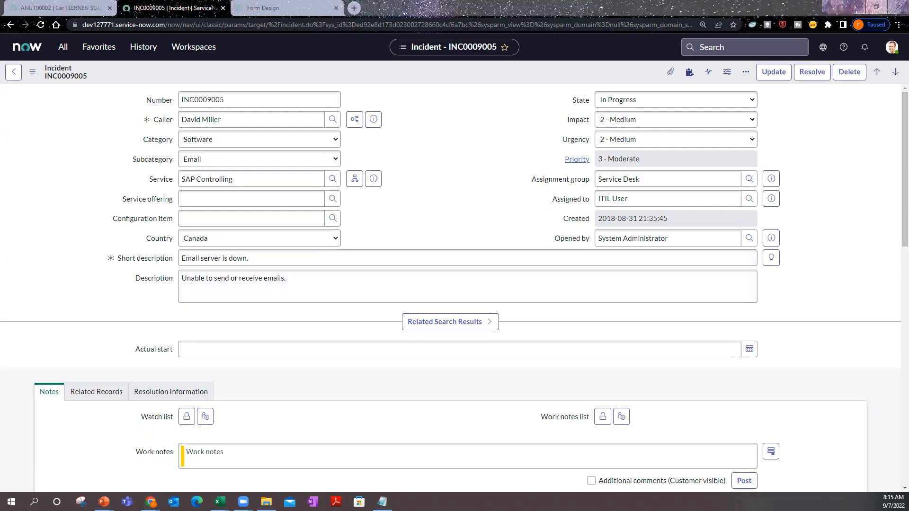
# Switch to the presentation and review the Form Designer: Fields, Related Lists and Form Configuration: Related Lists slides.
pyautogui.hotkey('alt', 'Tab')
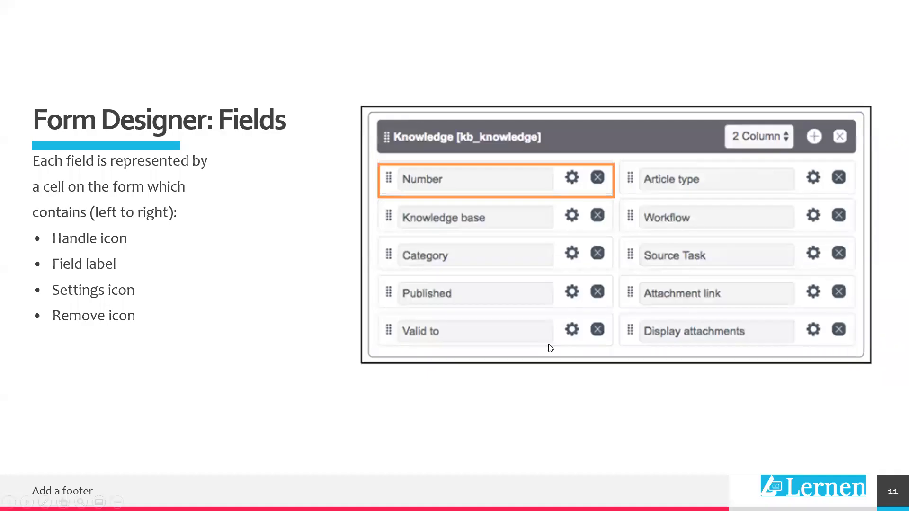
pyautogui.press('Right')
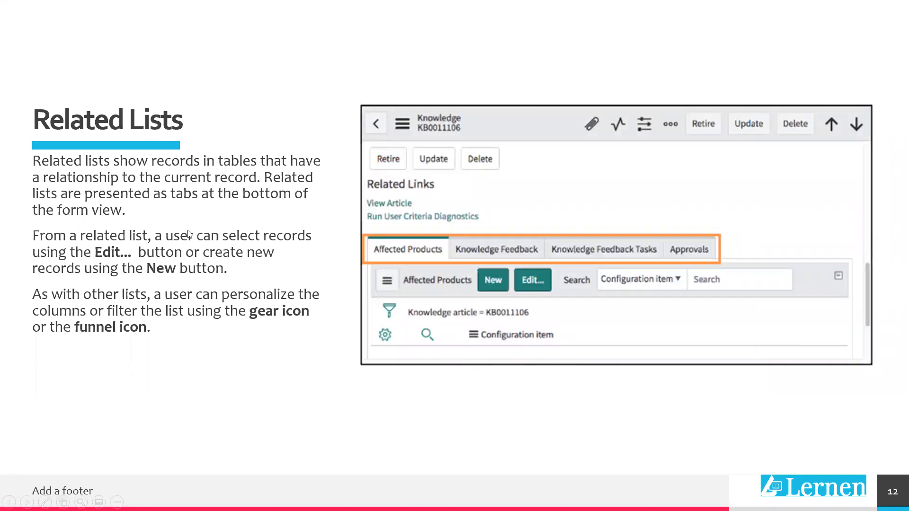
pyautogui.press('Right')
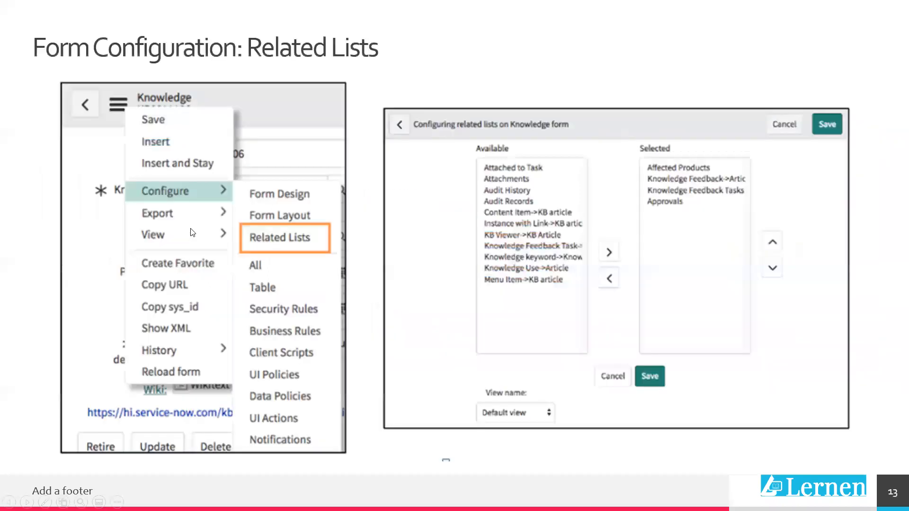
pyautogui.press('Left')
pyautogui.press('Left')
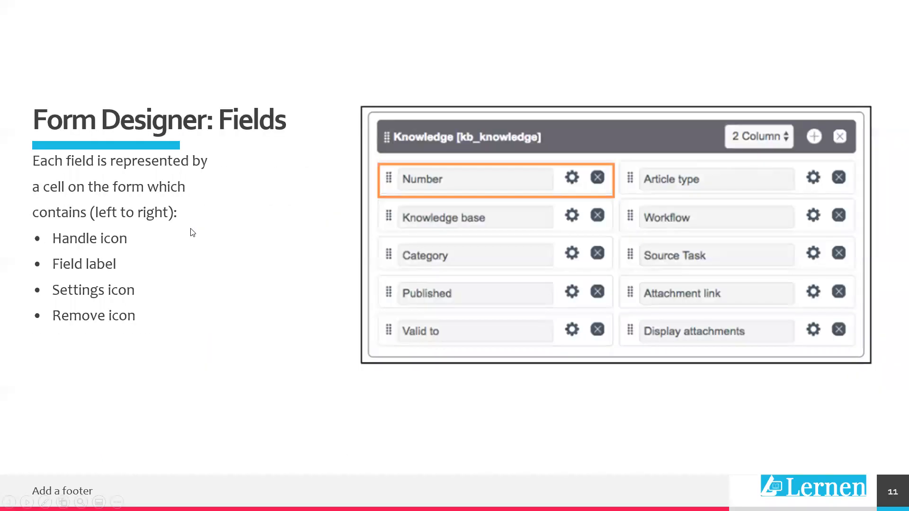
pyautogui.press('Right')
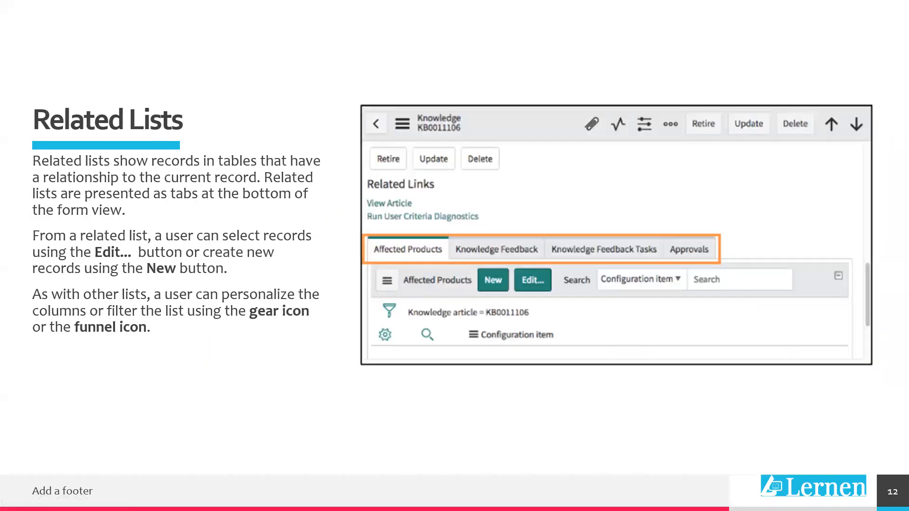
# Return to the incident in ServiceNow and examine its Task SLAs, Affected CIs, Impacted Services/CIs and Child Incidents related lists.
pyautogui.hotkey('alt', 'Tab')
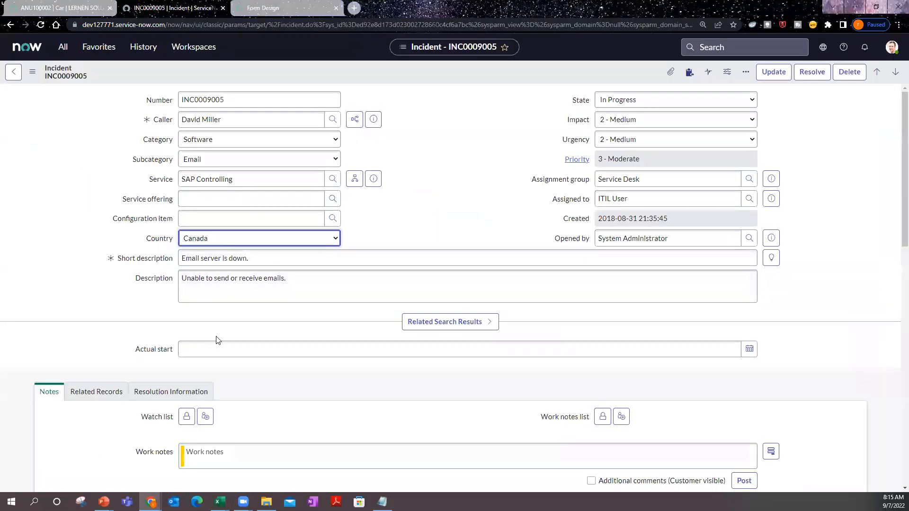
pyautogui.scroll(-5, 217, 338)
pyautogui.scroll(-8, 218, 338)
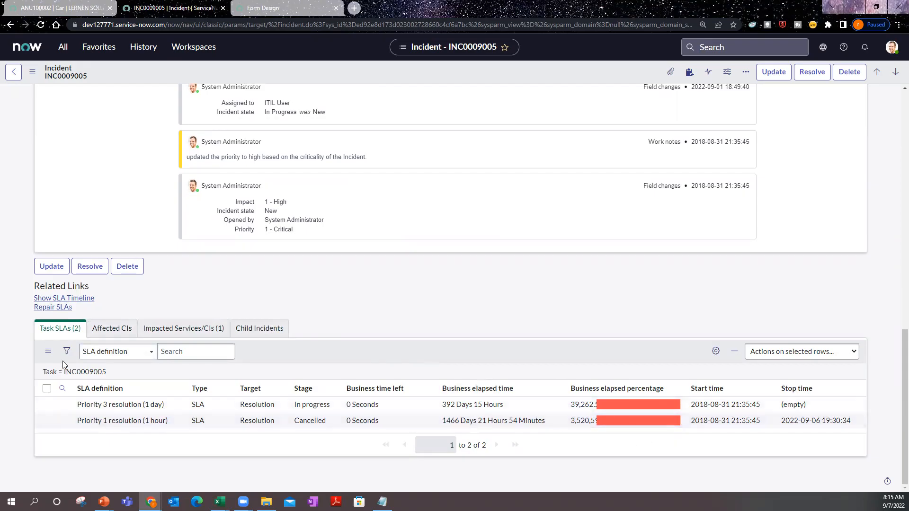
pyautogui.click(115, 335)
pyautogui.click(187, 330)
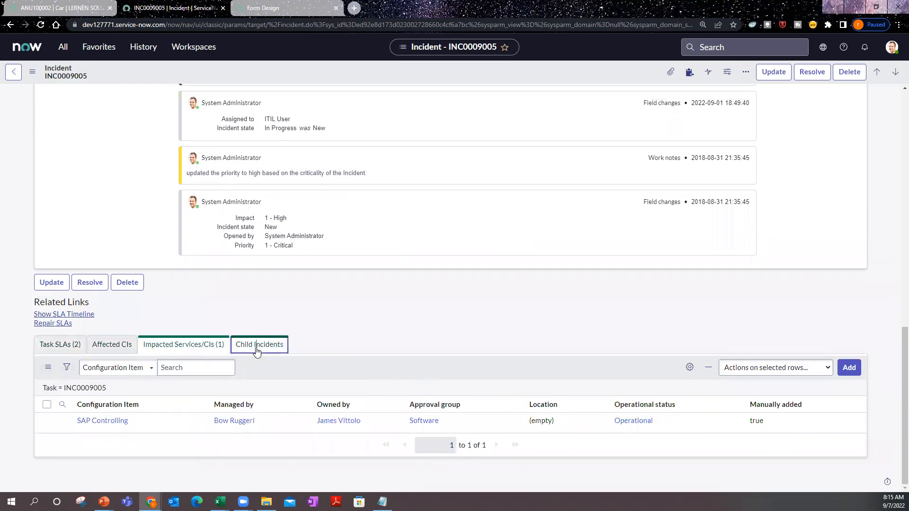
pyautogui.click(256, 349)
pyautogui.click(43, 345)
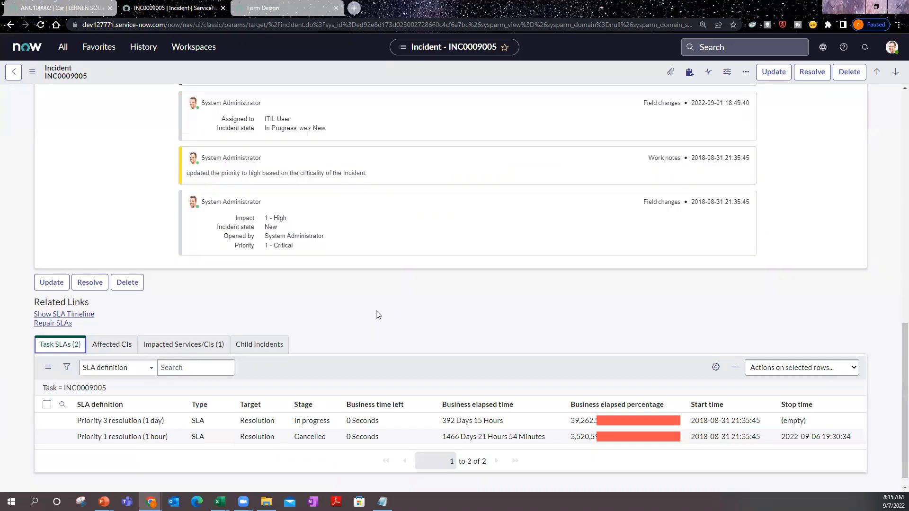
# Open the related lists configuration of the incident form, discarding unsaved record changes, and browse the available lists.
pyautogui.click(33, 76)
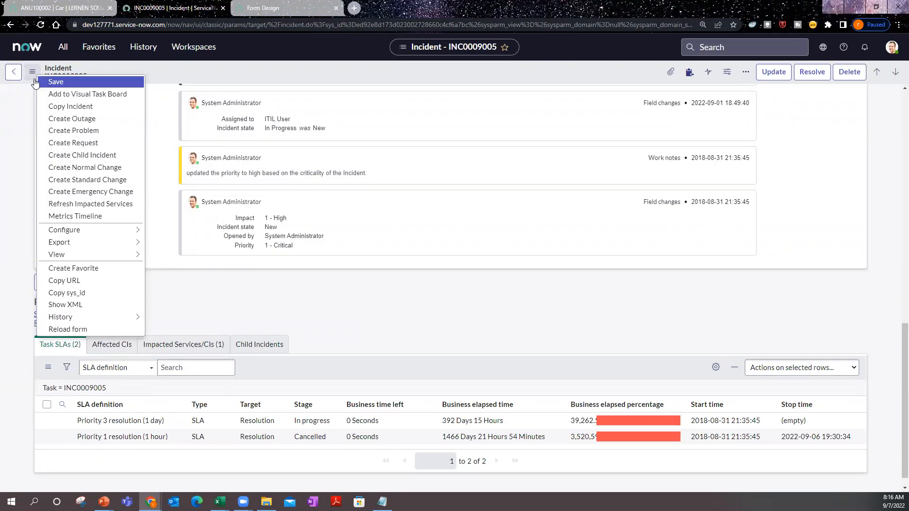
pyautogui.moveTo(89, 231)
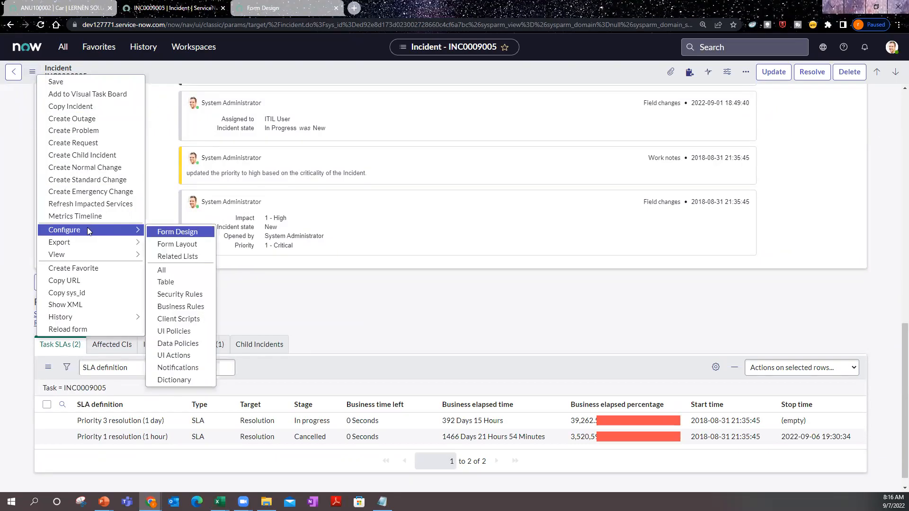
pyautogui.click(198, 260)
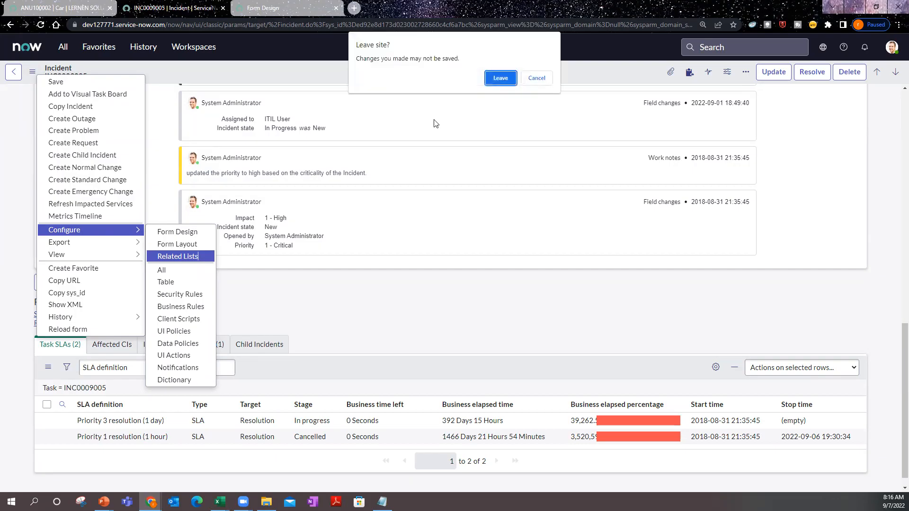
pyautogui.click(504, 82)
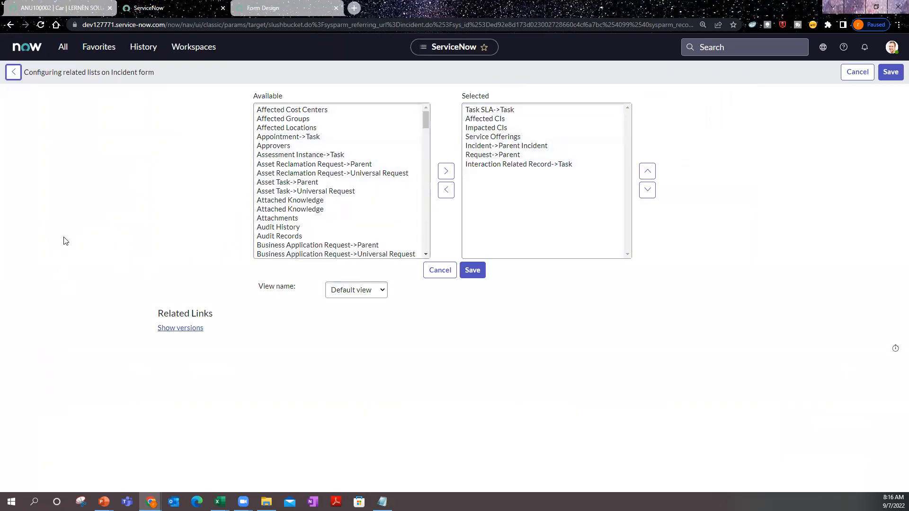
pyautogui.scroll(-6, 356, 232)
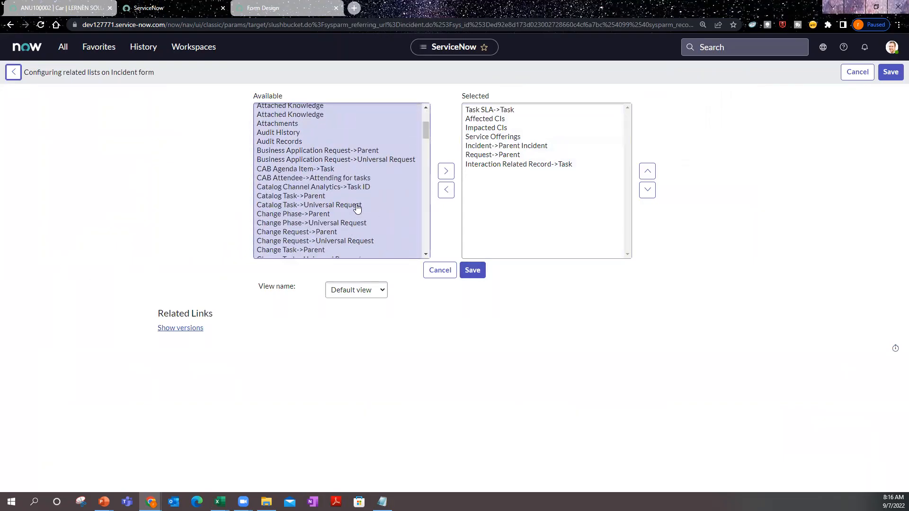
pyautogui.scroll(-5, 360, 209)
pyautogui.scroll(10, 359, 209)
pyautogui.scroll(-10, 359, 208)
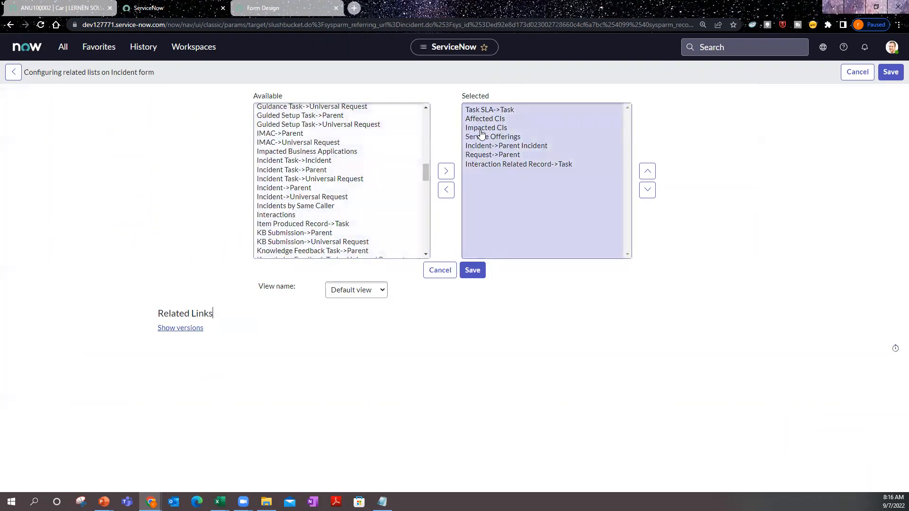
# Remove Impacted CIs from the selected related lists, add it back, and move it up directly below Task SLA->Task.
pyautogui.doubleClick(486, 127)
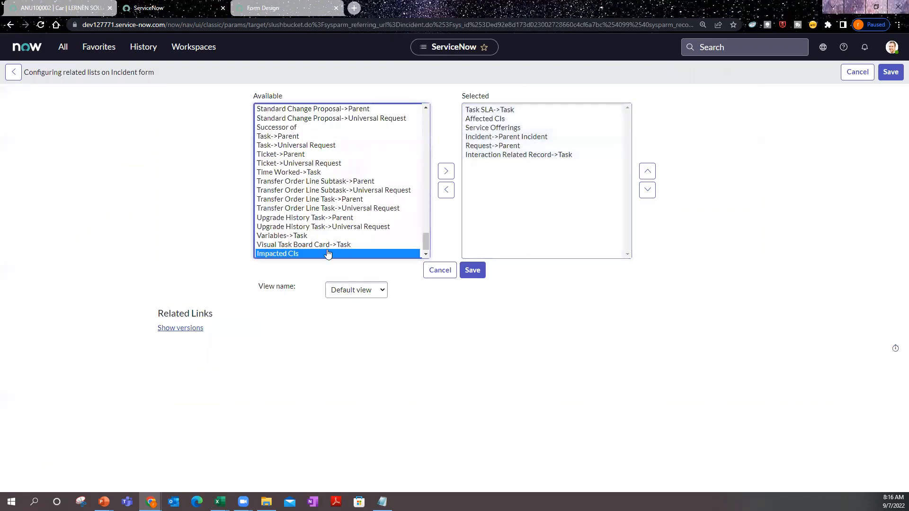
pyautogui.doubleClick(304, 255)
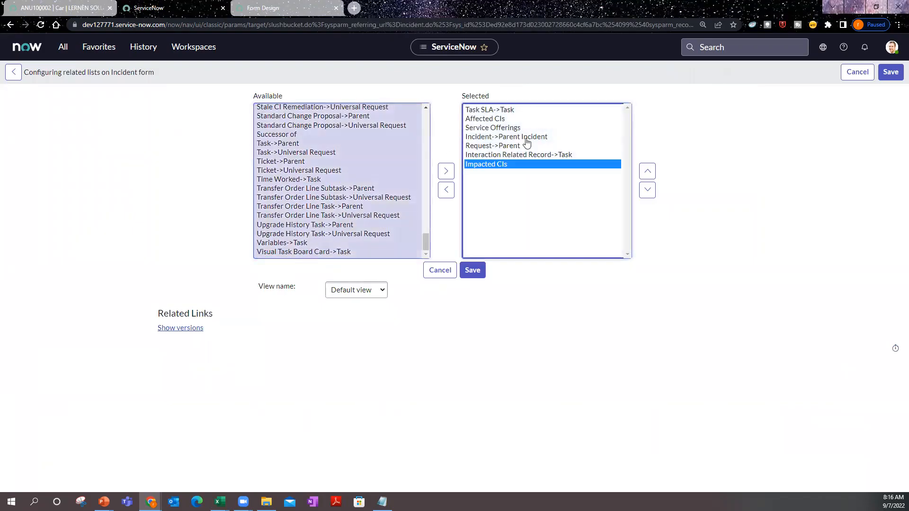
pyautogui.click(647, 172)
pyautogui.click(647, 172)
pyautogui.click(647, 172)
pyautogui.click(647, 172)
pyautogui.click(647, 172)
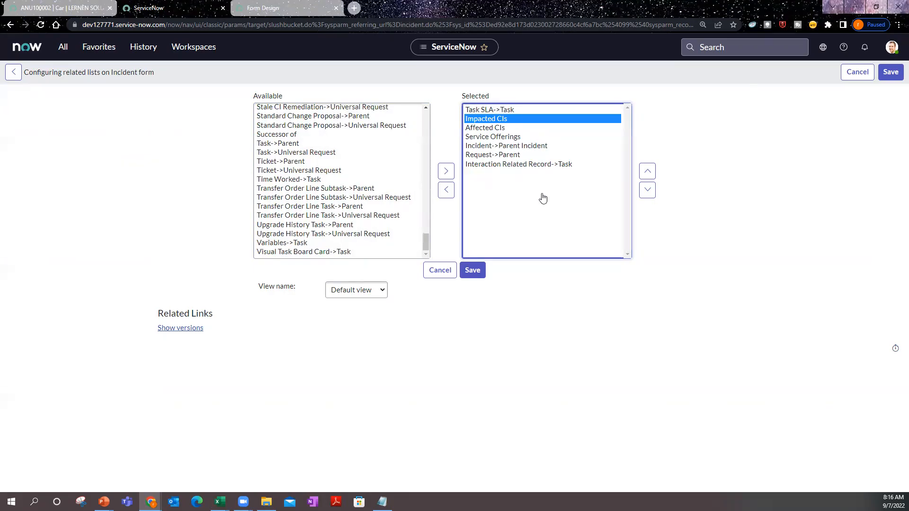
# Add Incidents by Same Caller to the incident form's selected related lists and save the configuration.
pyautogui.scroll(1, 332, 255)
pyautogui.scroll(4, 331, 255)
pyautogui.scroll(-4, 355, 217)
pyautogui.scroll(20, 355, 218)
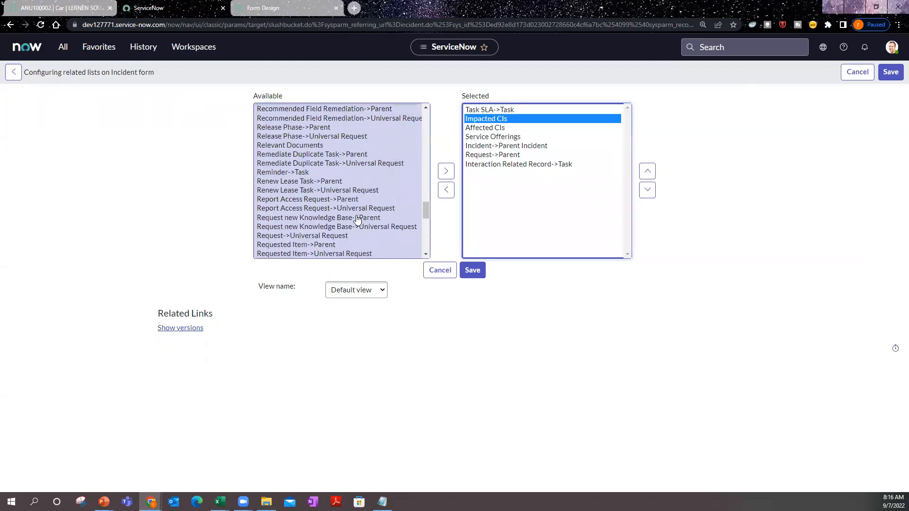
pyautogui.scroll(20, 357, 220)
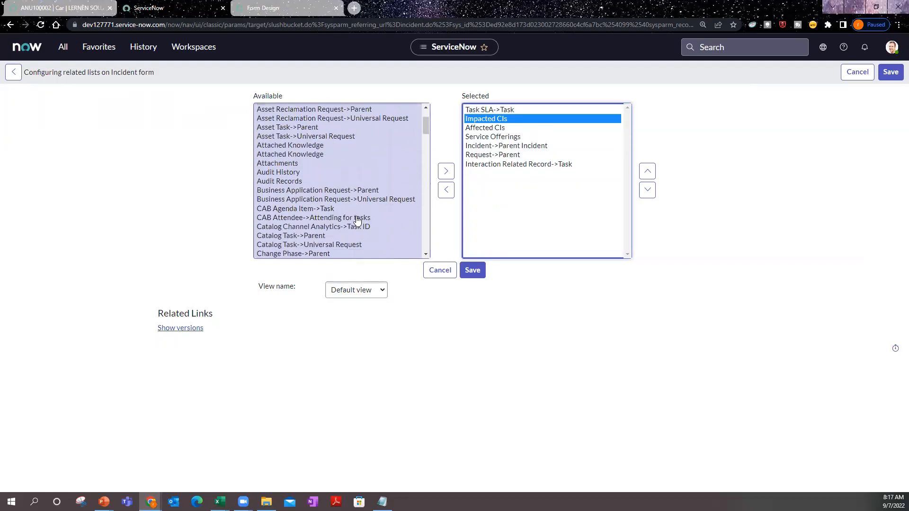
pyautogui.scroll(-20, 358, 222)
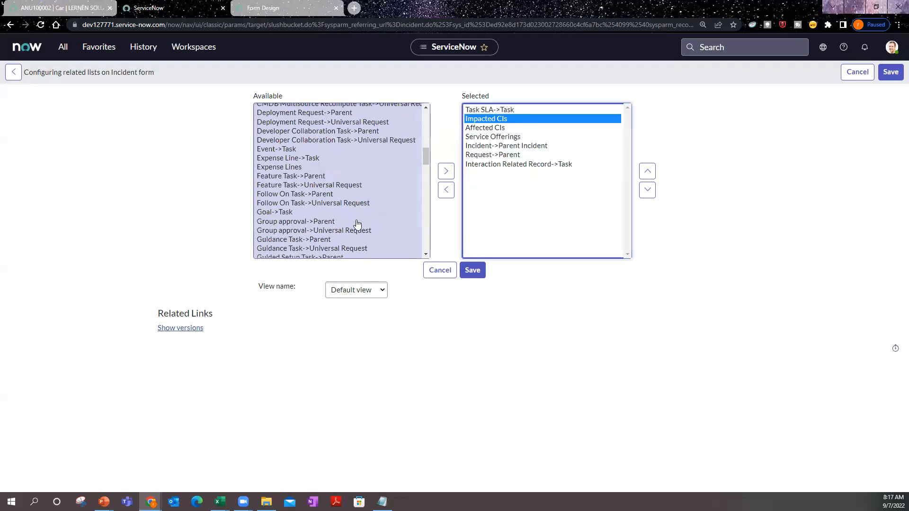
pyautogui.scroll(2, 303, 170)
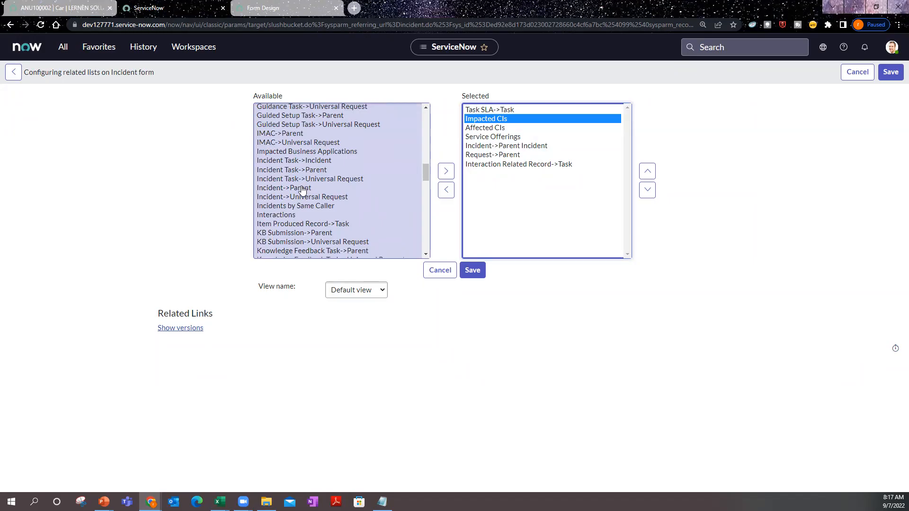
pyautogui.click(302, 188)
pyautogui.doubleClick(303, 206)
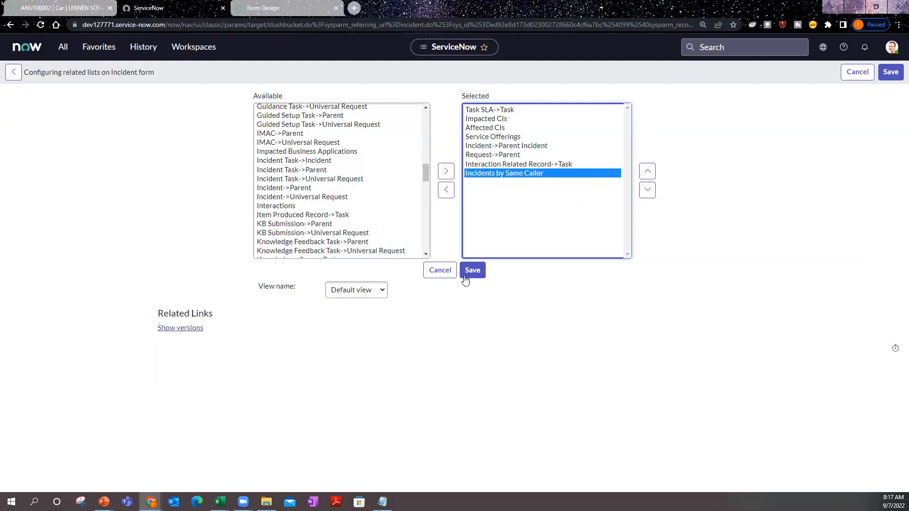
pyautogui.click(473, 271)
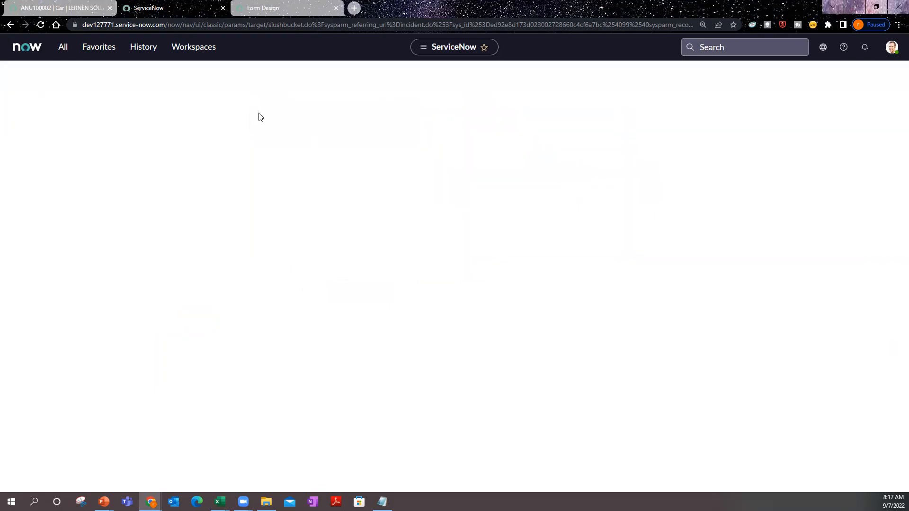
# Open the Incidents by Same Caller related list on the incident and look through its records and the form.
pyautogui.scroll(-15, 455, 280)
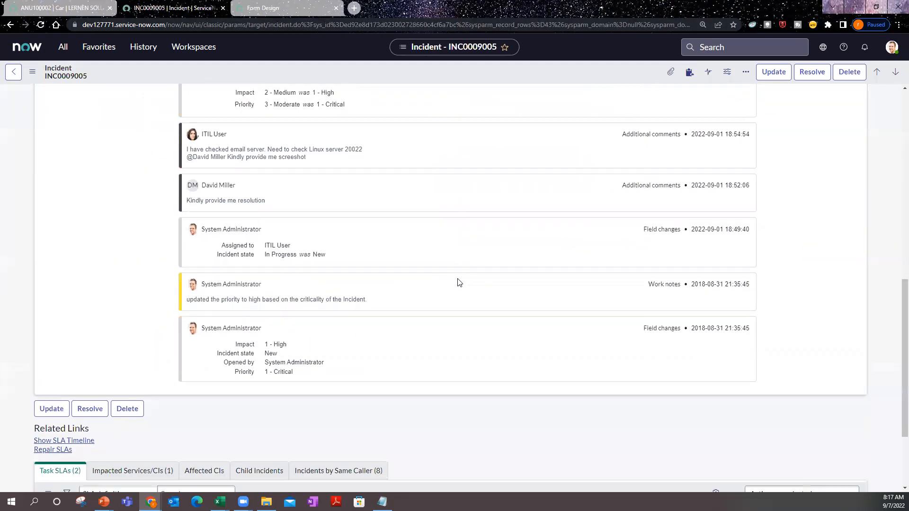
pyautogui.click(348, 331)
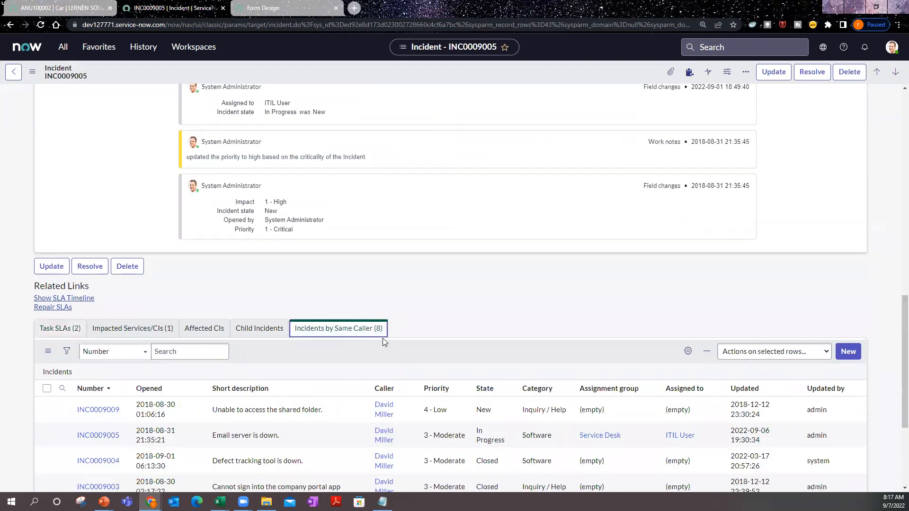
pyautogui.scroll(-4, 388, 360)
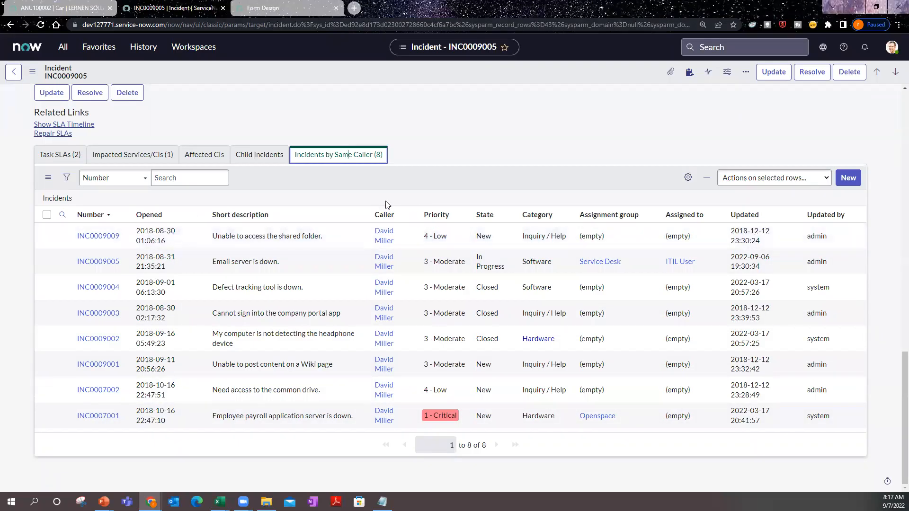
pyautogui.scroll(6, 489, 451)
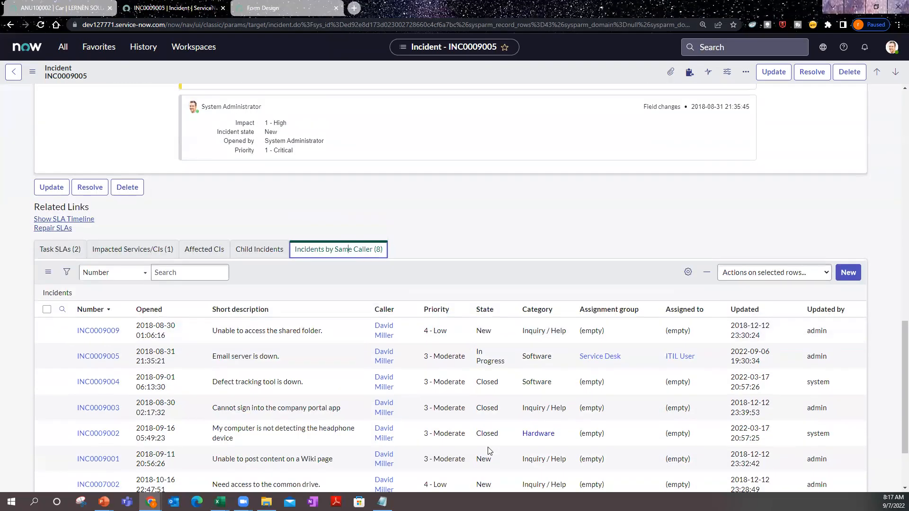
pyautogui.scroll(15, 489, 451)
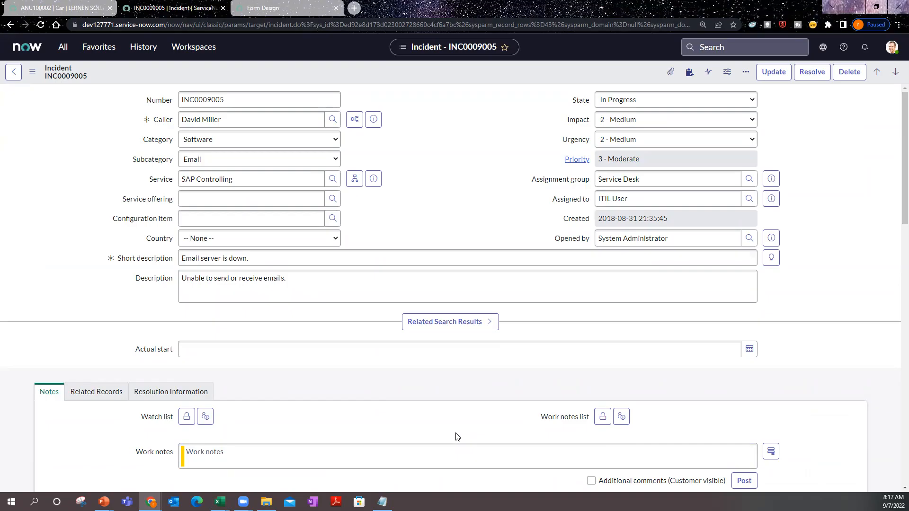
pyautogui.scroll(-5, 458, 436)
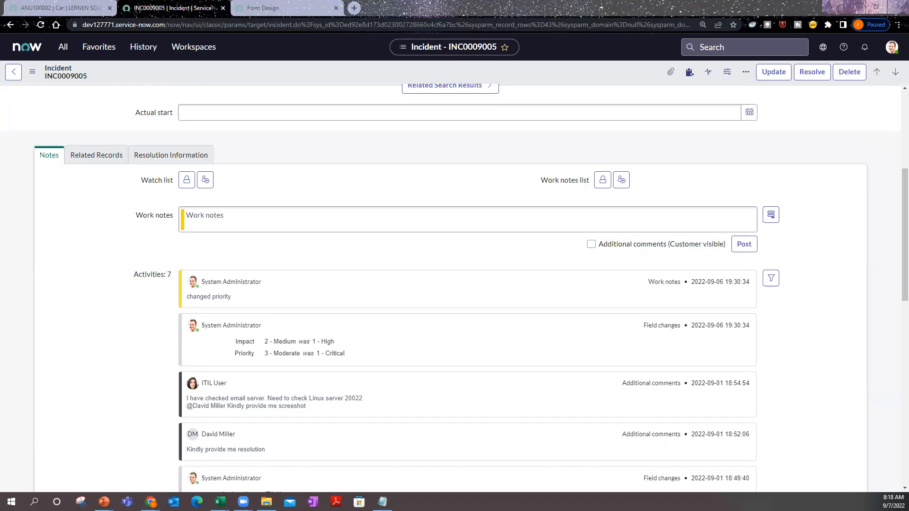
# Switch to the presentation and go back from the Related Lists slide to review the Field Types slide.
pyautogui.hotkey('alt', 'Tab')
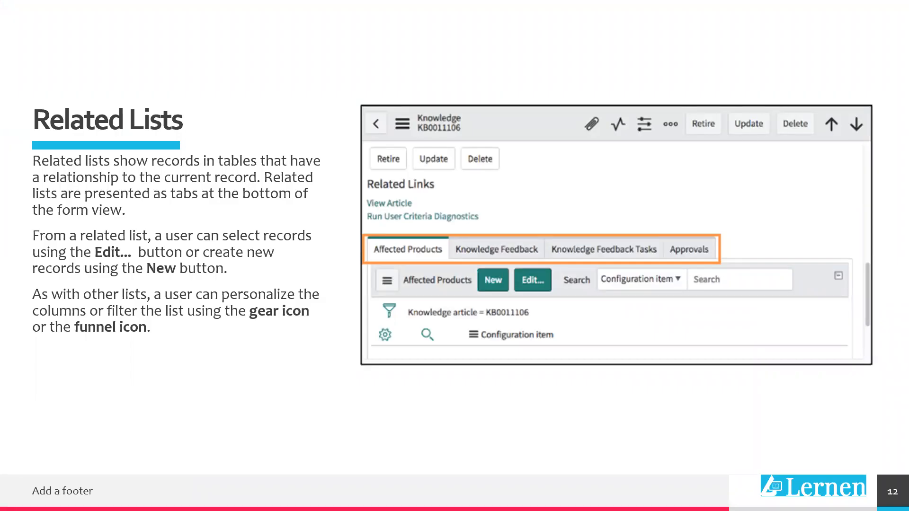
pyautogui.press('Left')
pyautogui.press('Left')
pyautogui.press('Left')
pyautogui.press('Left')
pyautogui.press('Left')
pyautogui.press('Left')
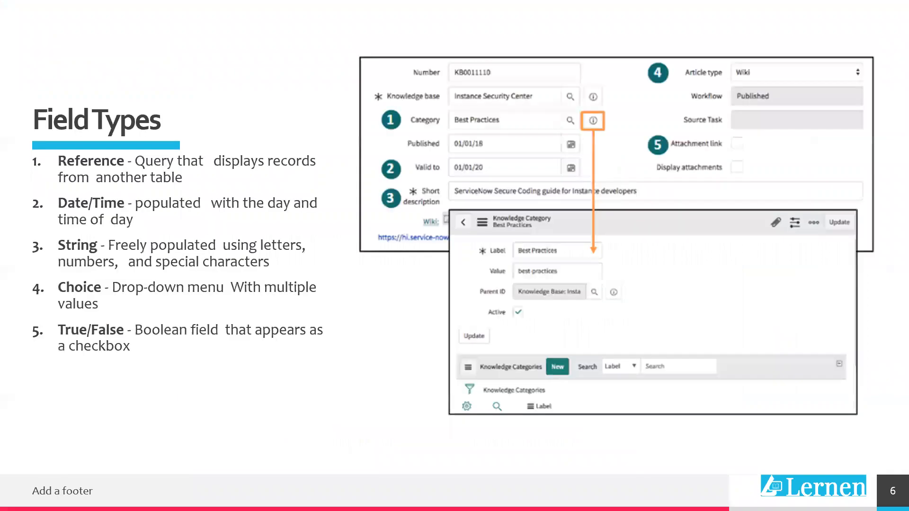
pyautogui.press('Right')
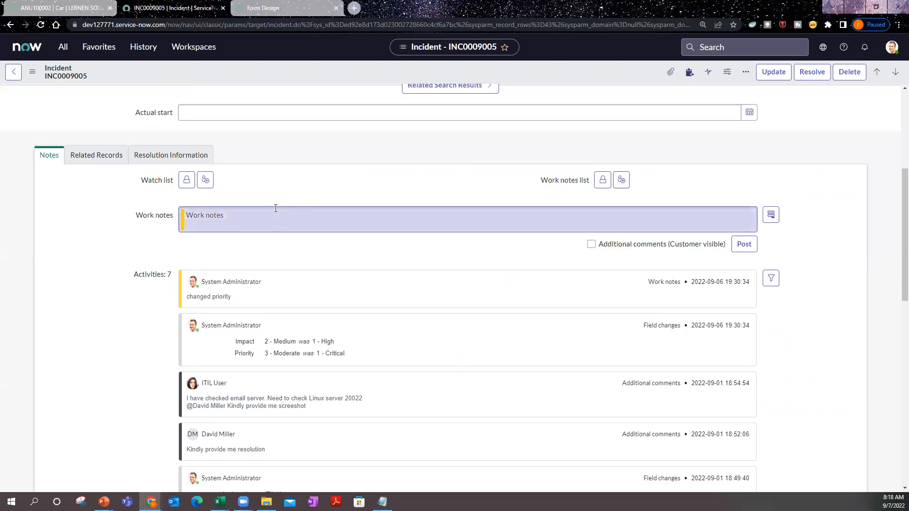
# Return to the incident in ServiceNow and examine its Notes, Related Records and Resolution Information sections.
pyautogui.scroll(-2, 324, 305)
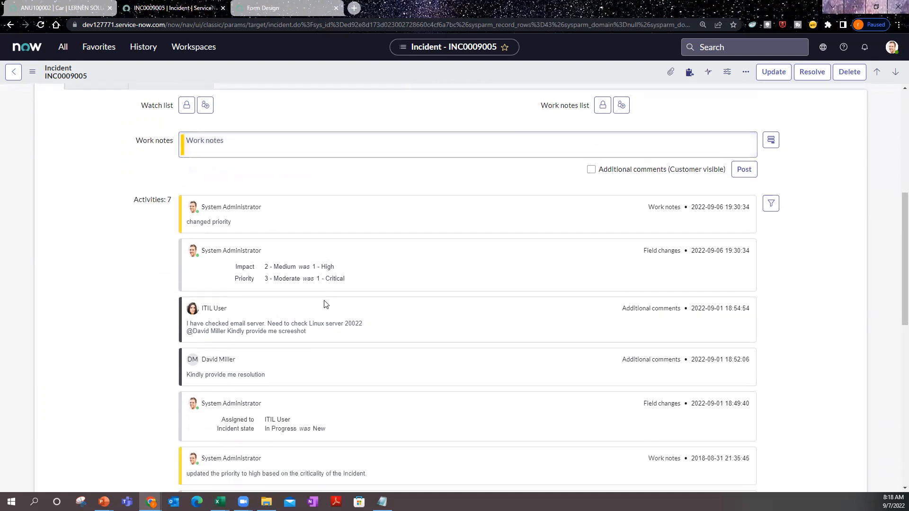
pyautogui.scroll(1, 326, 304)
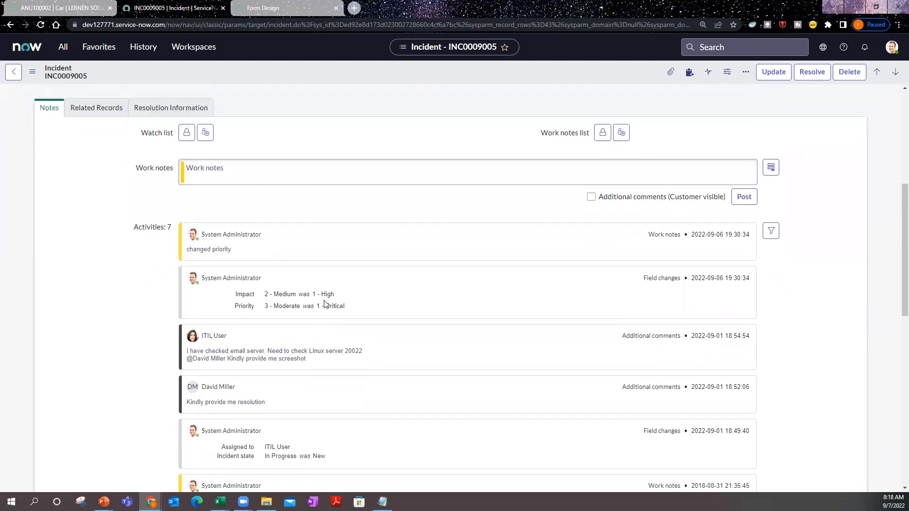
pyautogui.scroll(1, 326, 304)
pyautogui.scroll(1, 325, 304)
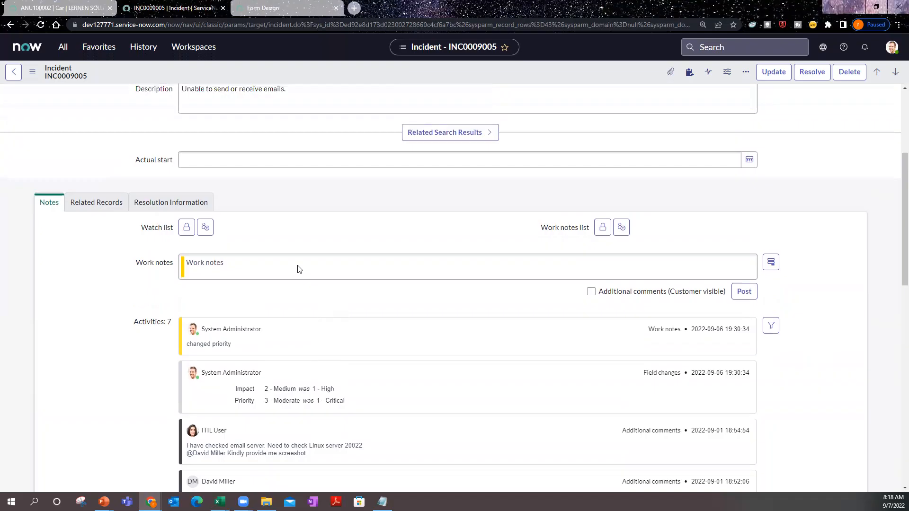
pyautogui.click(78, 204)
pyautogui.click(145, 206)
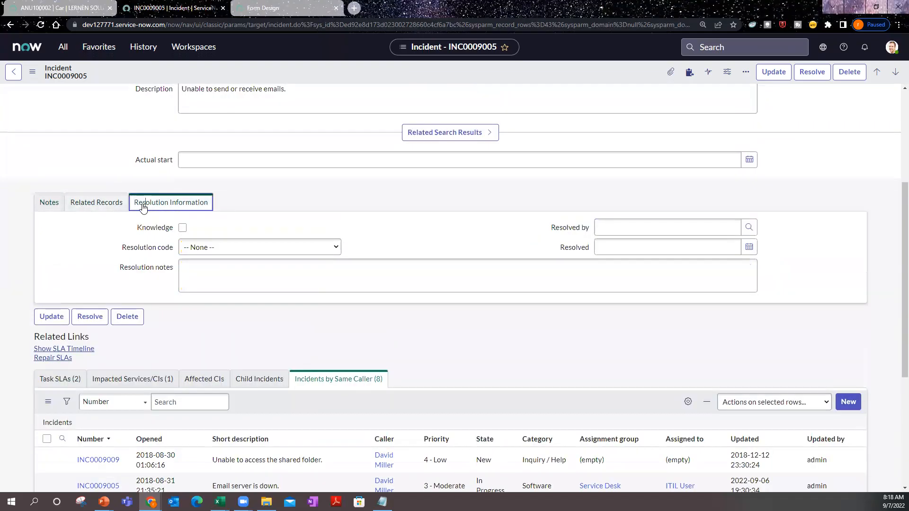
pyautogui.click(47, 204)
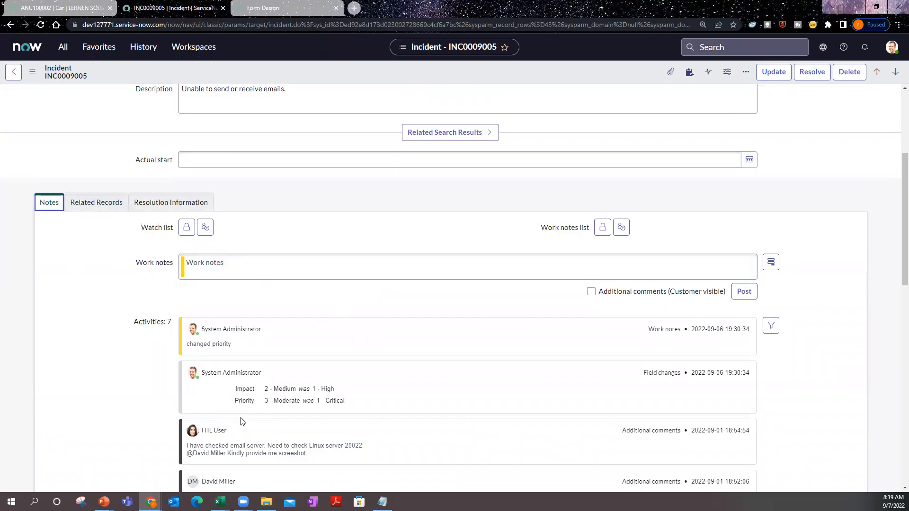
pyautogui.scroll(-2, 337, 274)
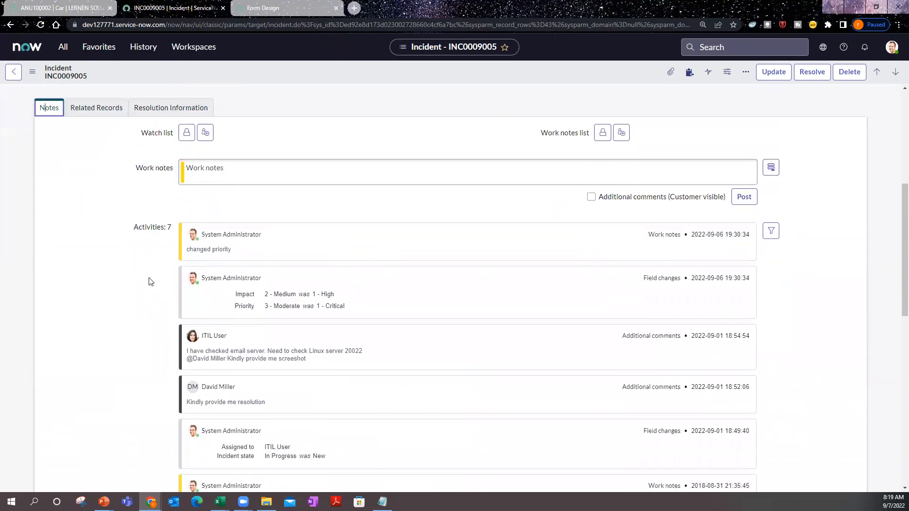
pyautogui.scroll(-2, 148, 280)
pyautogui.scroll(5, 457, 410)
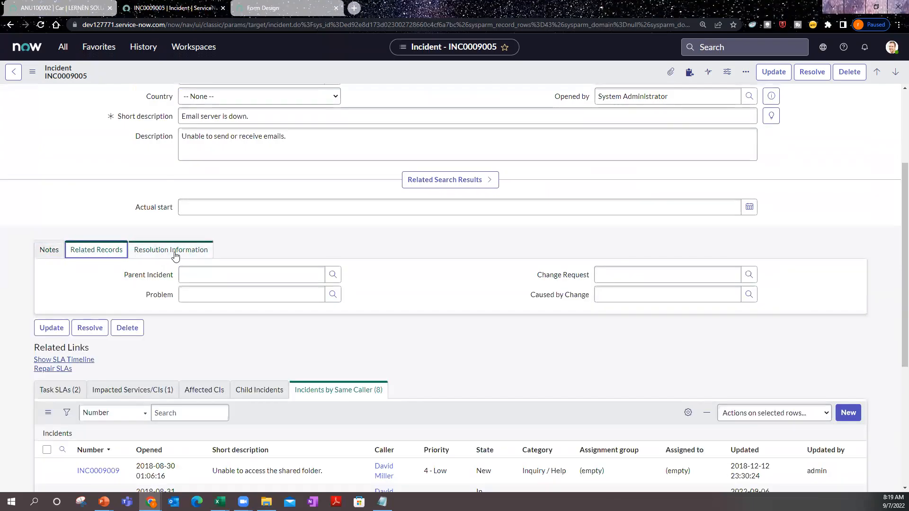
pyautogui.click(175, 253)
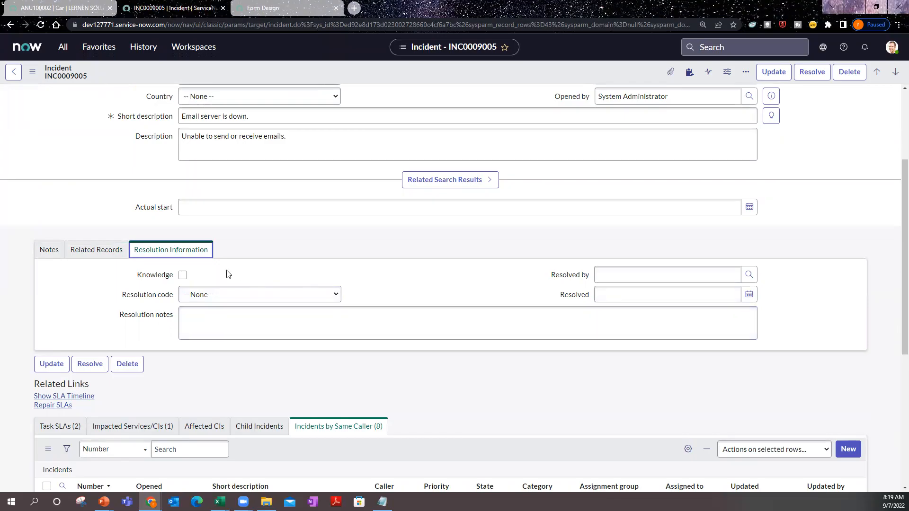
pyautogui.click(97, 252)
# Look over the incident form's section layout in Form Design.
pyautogui.click(258, 8)
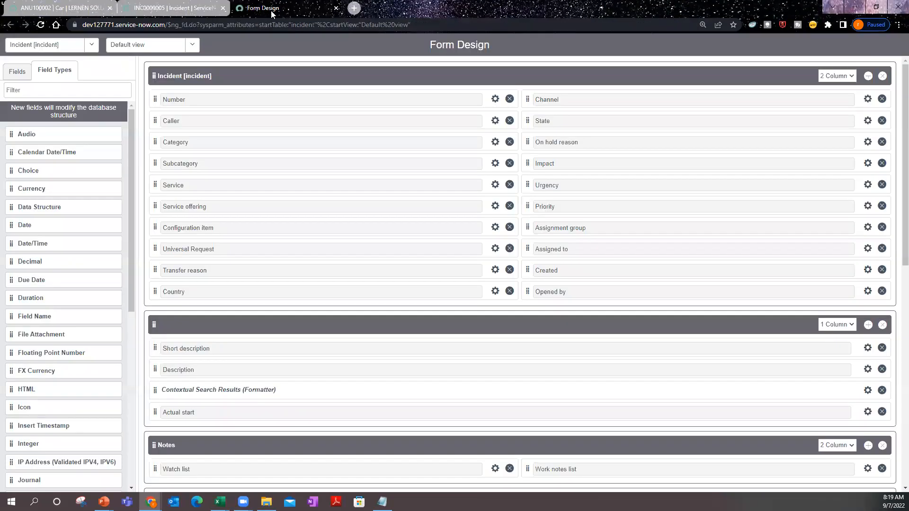
pyautogui.scroll(-2, 350, 255)
pyautogui.scroll(3, 349, 256)
# Go back to the incident, review the activity history in Notes, and display the Resolution Information section.
pyautogui.click(183, 8)
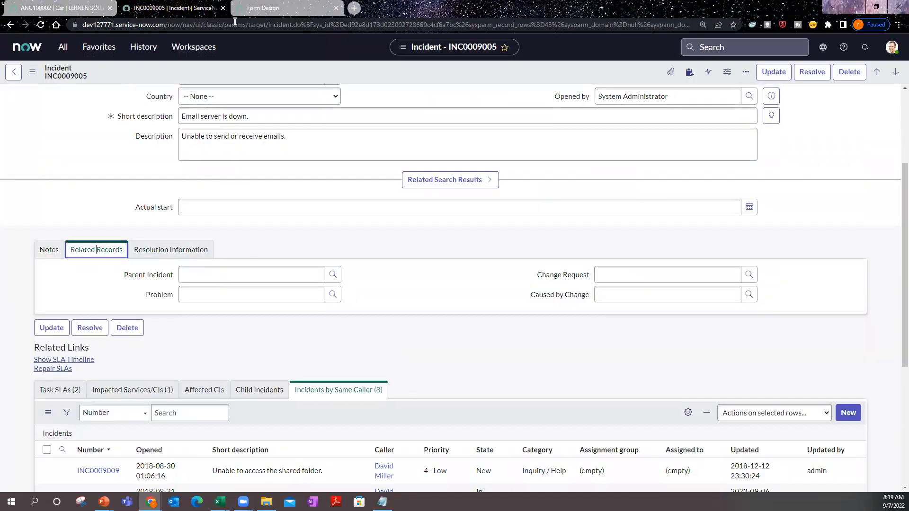
pyautogui.click(48, 255)
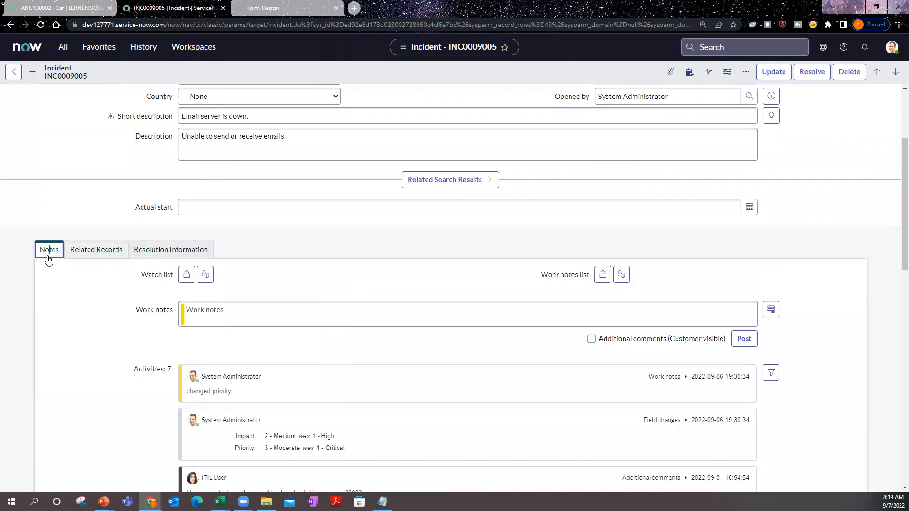
pyautogui.scroll(-2, 142, 291)
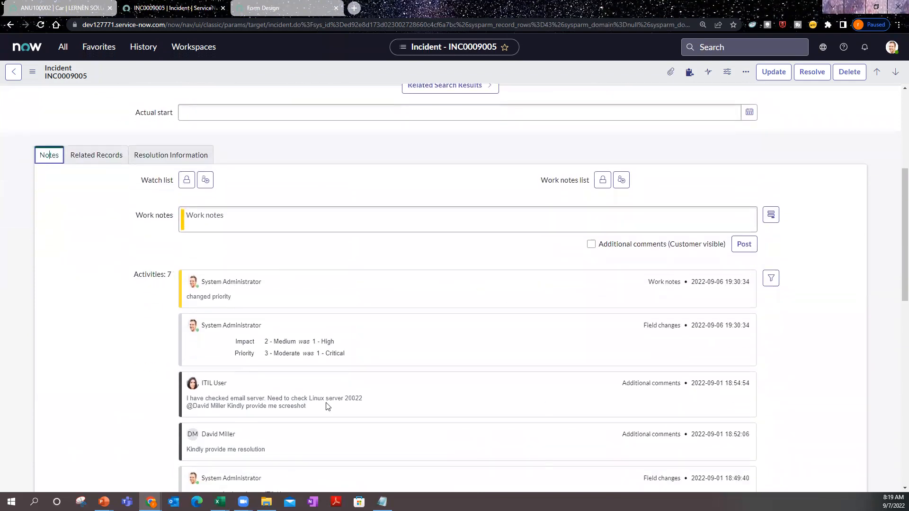
pyautogui.scroll(-4, 451, 361)
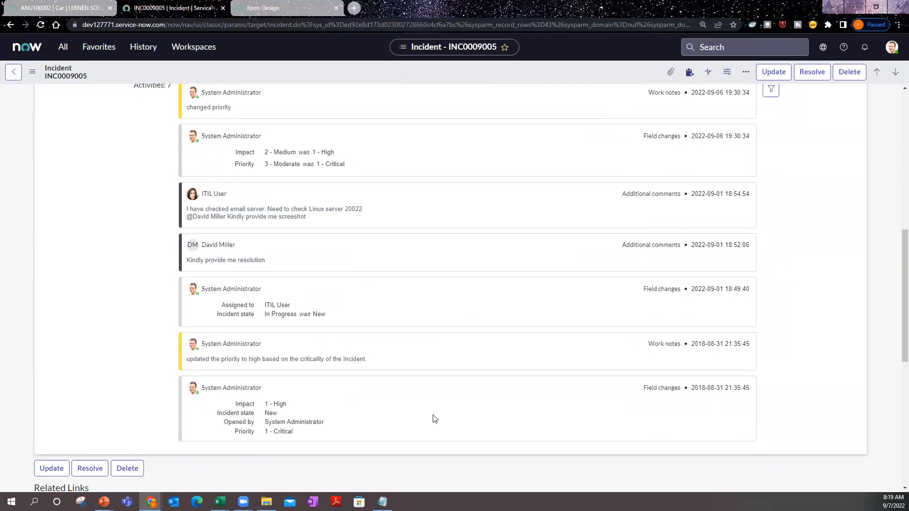
pyautogui.scroll(4, 445, 397)
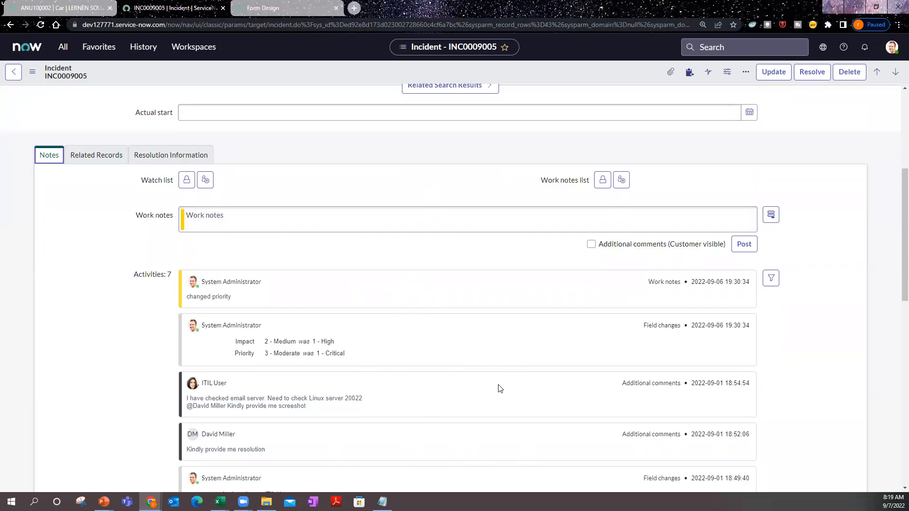
pyautogui.click(165, 155)
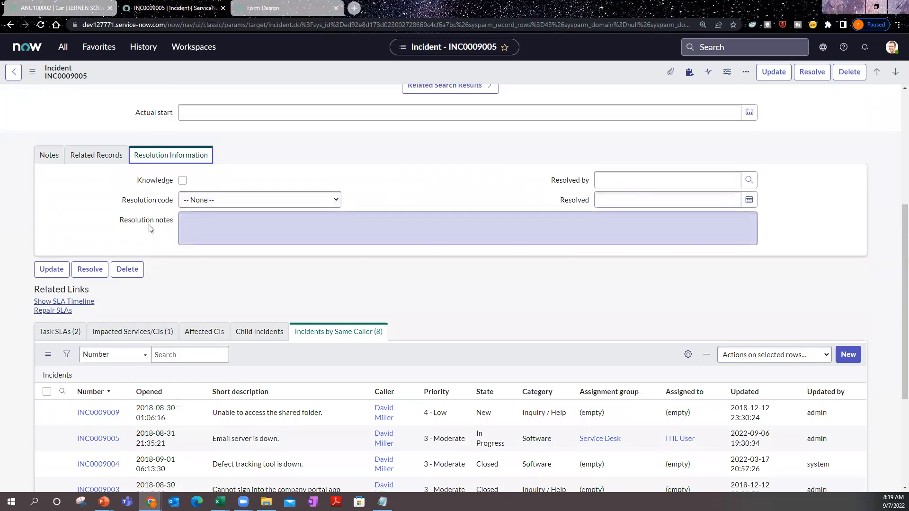
# Compare the Resolution Information section's layout in Form Design with the same section on the incident.
pyautogui.hotkey('ctrl', 'Tab')
pyautogui.scroll(-1, 311, 256)
pyautogui.scroll(-8, 311, 256)
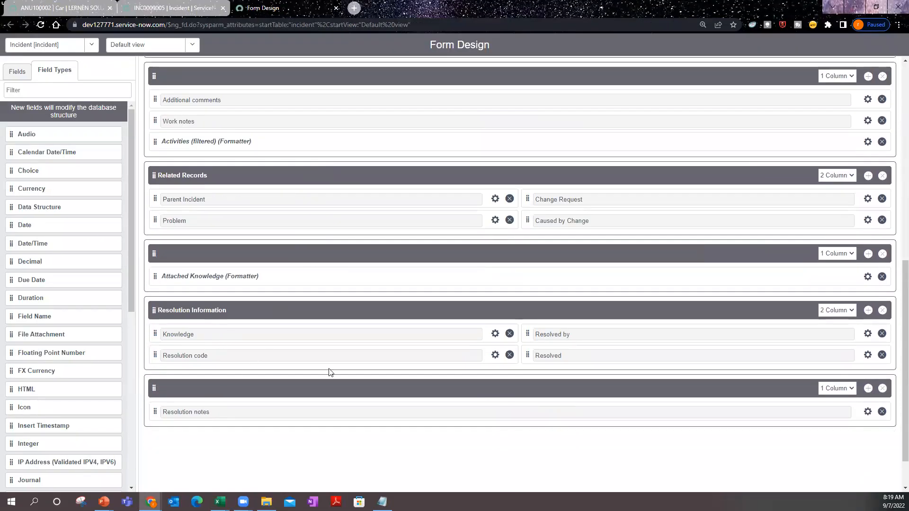
pyautogui.click(171, 8)
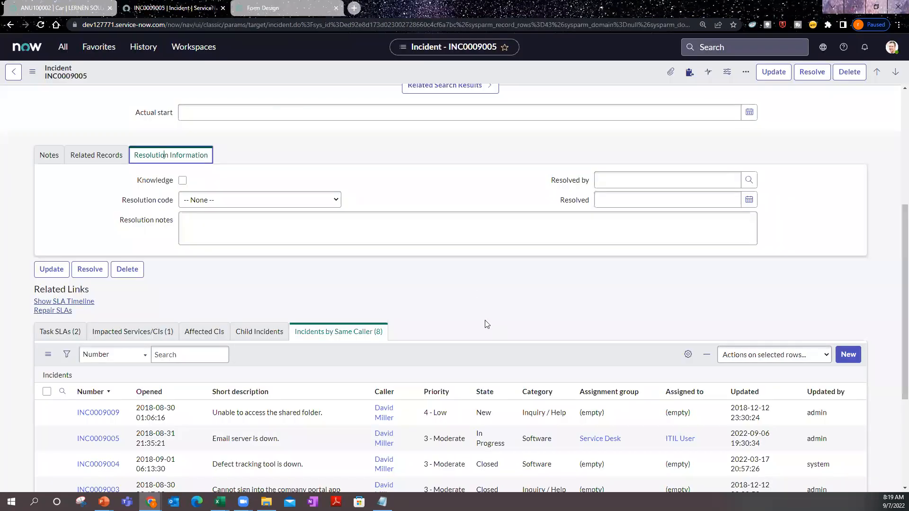
# In Form Design, try moving the Resolved field into the one-column section below Resolution notes, and undo the move.
pyautogui.click(263, 8)
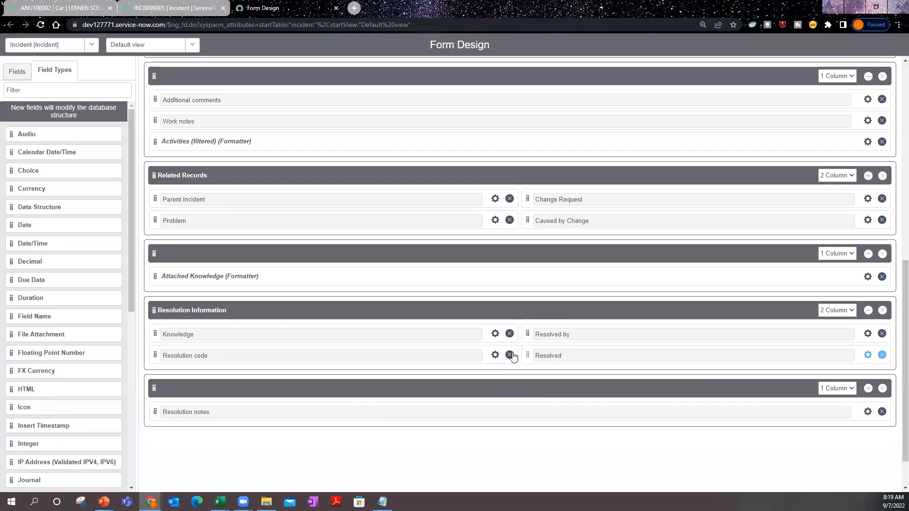
pyautogui.moveTo(534, 358); pyautogui.dragTo(158, 377)
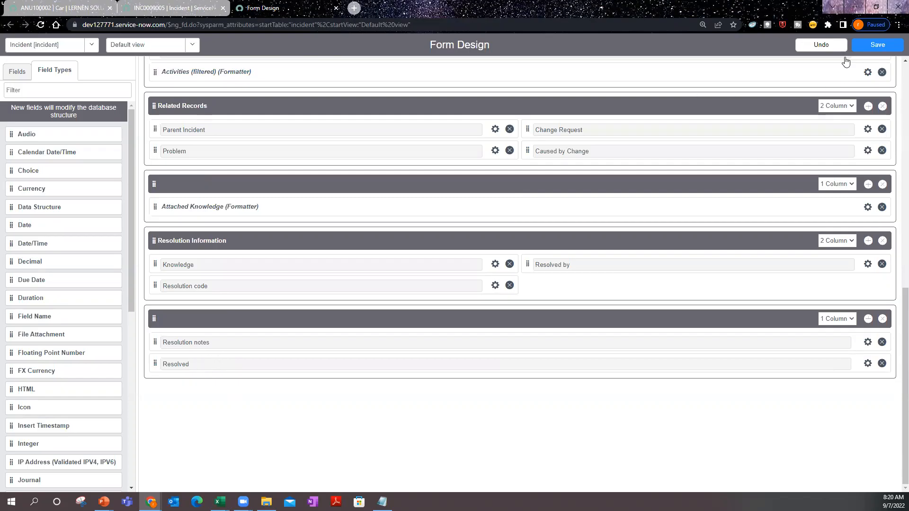
pyautogui.click(817, 49)
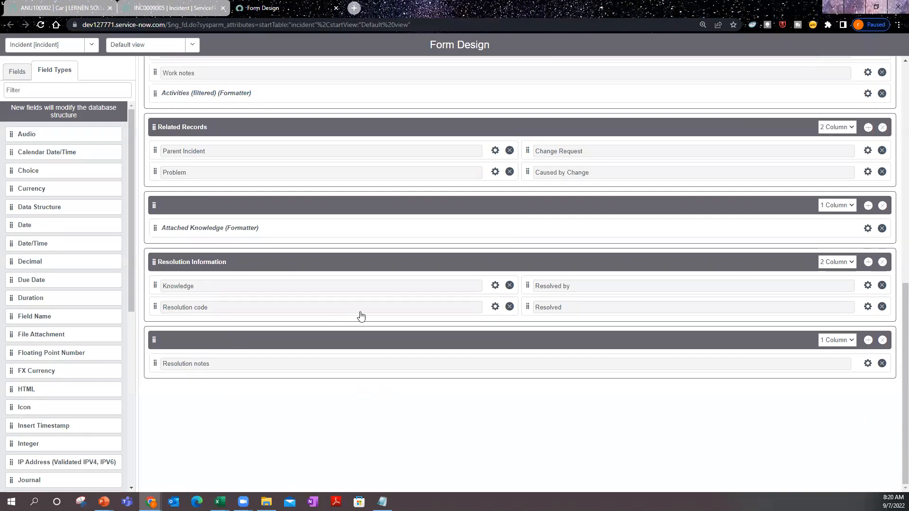
# Move the Resolved field below Resolution code in the Resolution Information section and save the form design.
pyautogui.moveTo(542, 308); pyautogui.dragTo(332, 300)
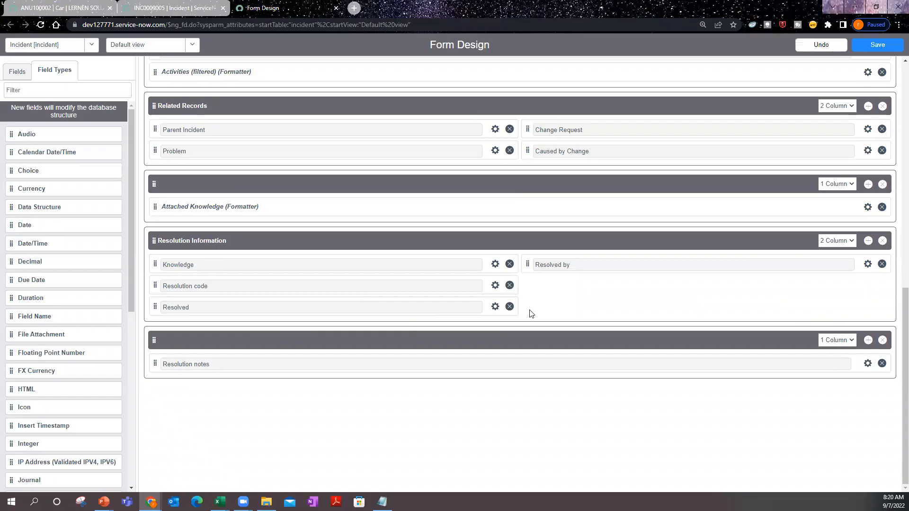
pyautogui.click(892, 48)
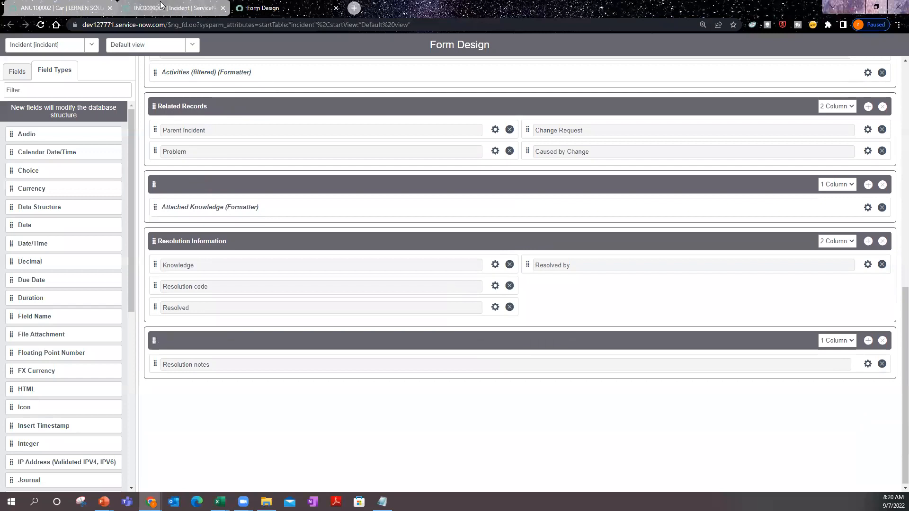
# Reload the incident form and check where the Resolved field sits in the Resolution Information section.
pyautogui.click(160, 5)
pyautogui.rightClick(543, 72)
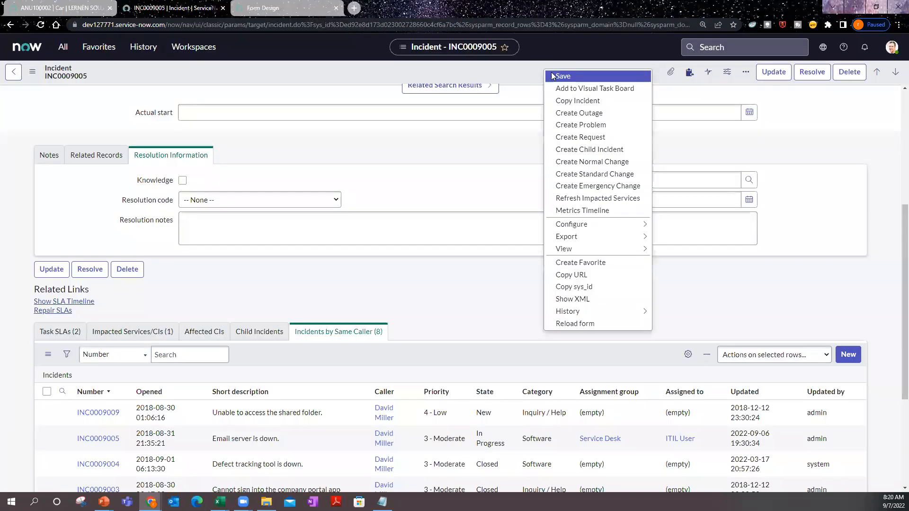
pyautogui.click(599, 324)
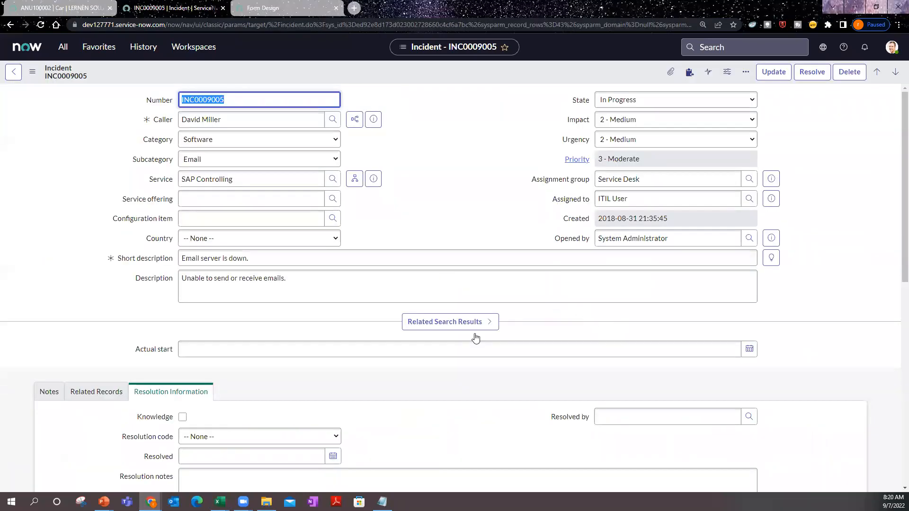
pyautogui.scroll(-5, 473, 337)
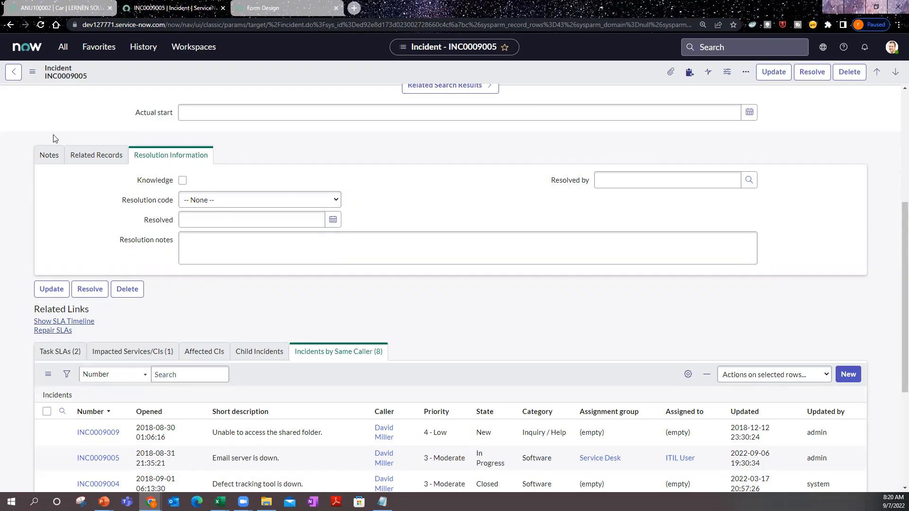
# Compare the incident's Notes, Related Records and Resolution Information sections, and look over its related lists.
pyautogui.click(77, 155)
pyautogui.scroll(-3, 369, 347)
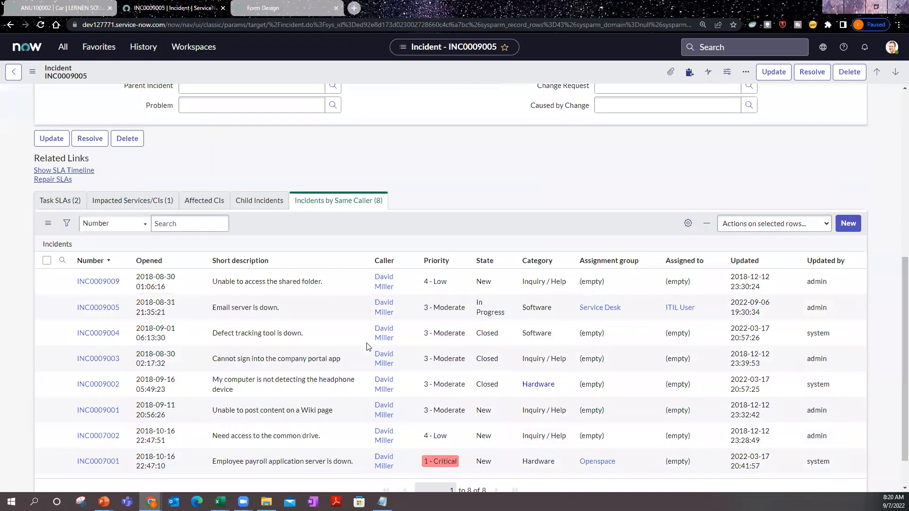
pyautogui.scroll(2, 368, 346)
pyautogui.click(50, 203)
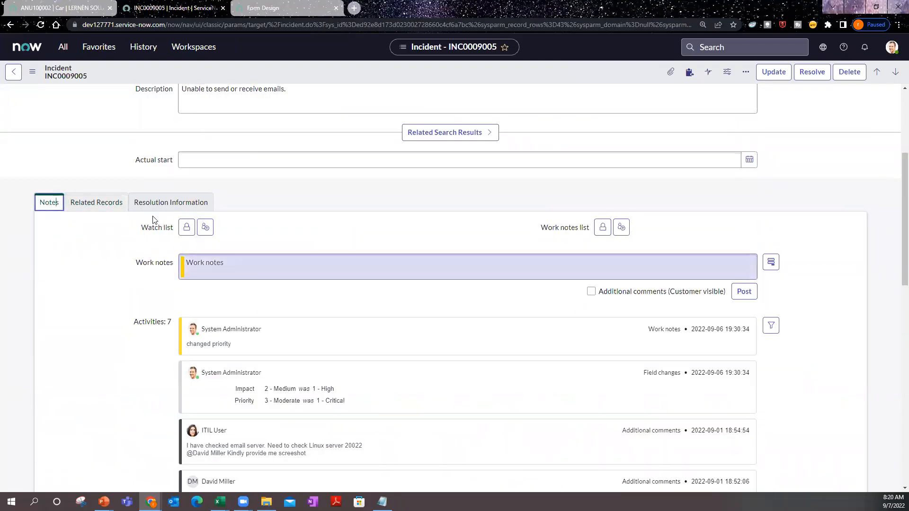
pyautogui.click(96, 203)
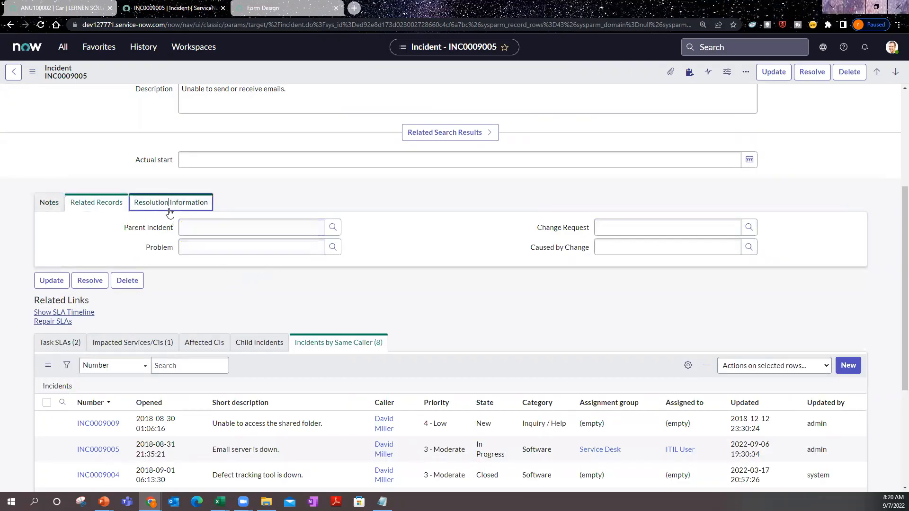
pyautogui.click(168, 207)
pyautogui.click(93, 206)
pyautogui.click(164, 208)
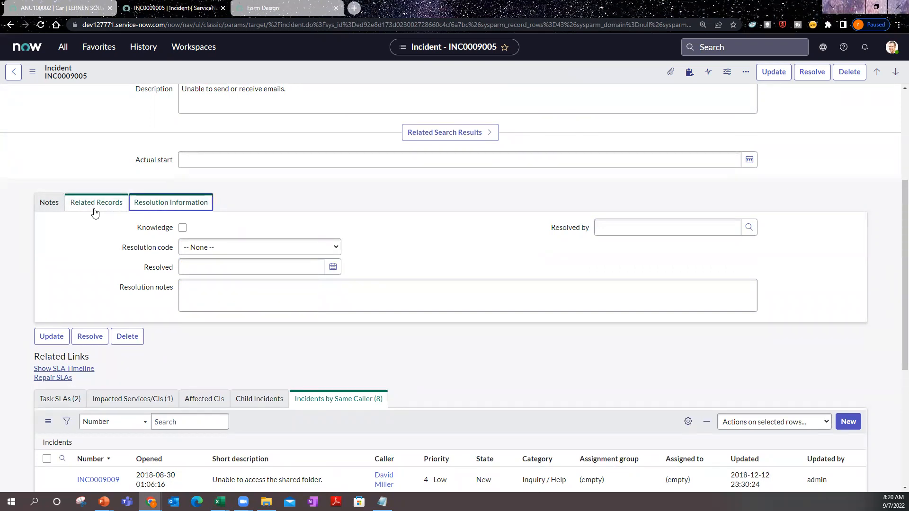
pyautogui.scroll(-5, 113, 231)
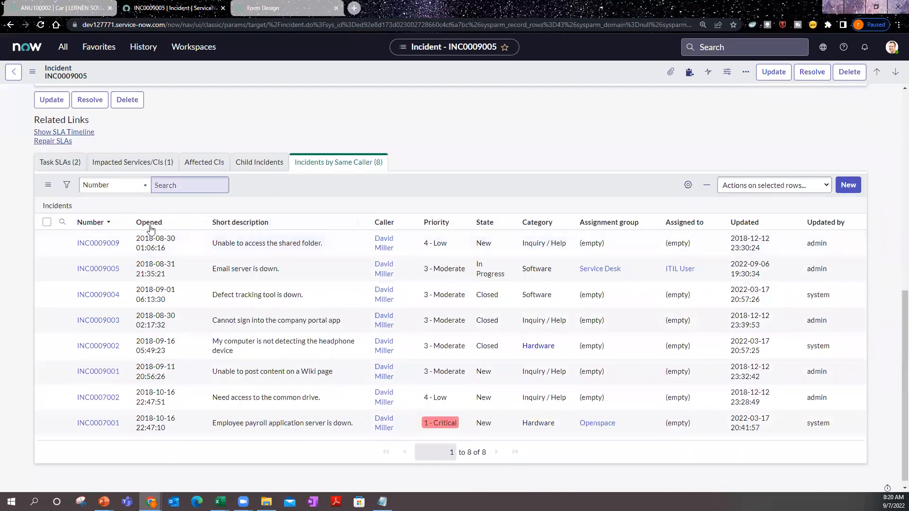
pyautogui.click(63, 166)
pyautogui.scroll(7, 65, 172)
pyautogui.click(116, 322)
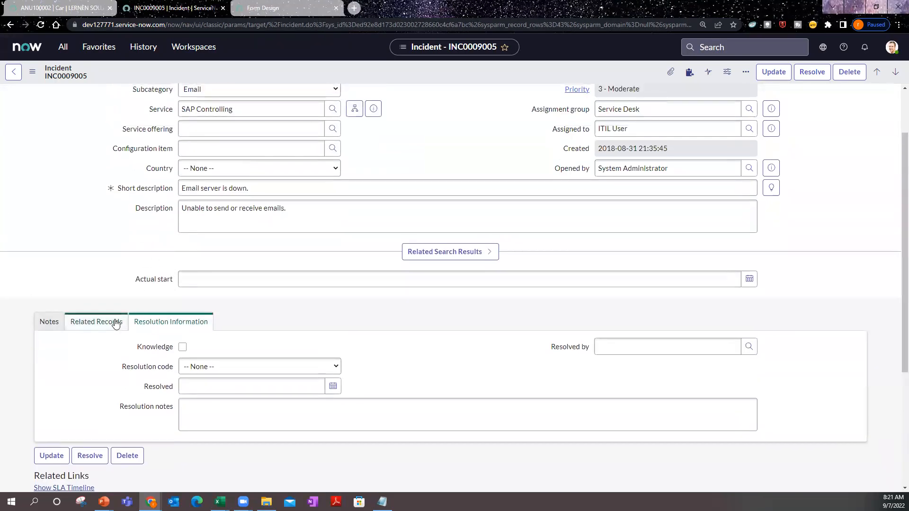
pyautogui.scroll(-1, 132, 325)
pyautogui.click(49, 274)
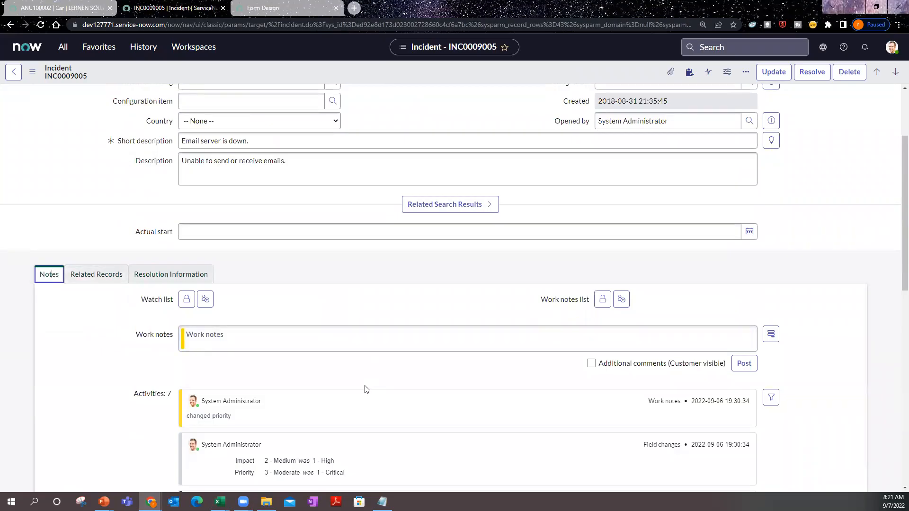
# In Form Design, move the Resolved field back to the second column below Resolved by and save.
pyautogui.click(292, 10)
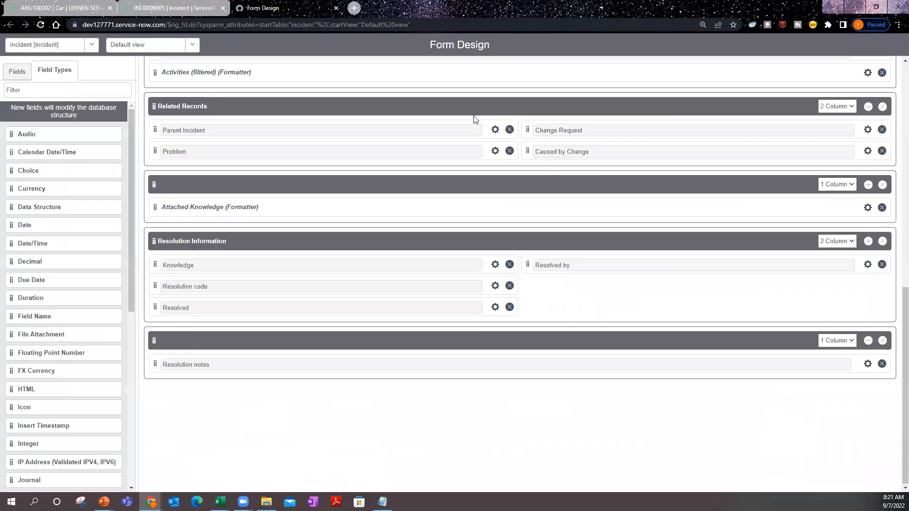
pyautogui.moveTo(155, 308); pyautogui.dragTo(527, 307)
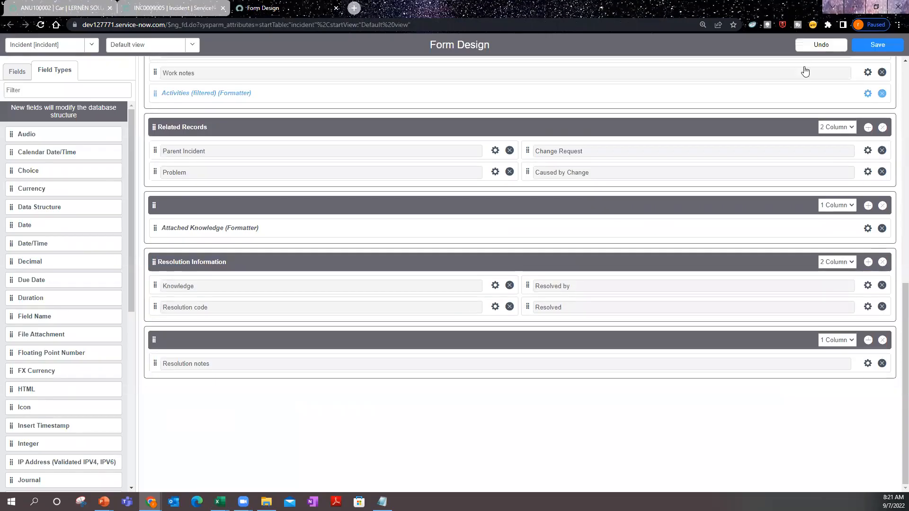
pyautogui.click(878, 45)
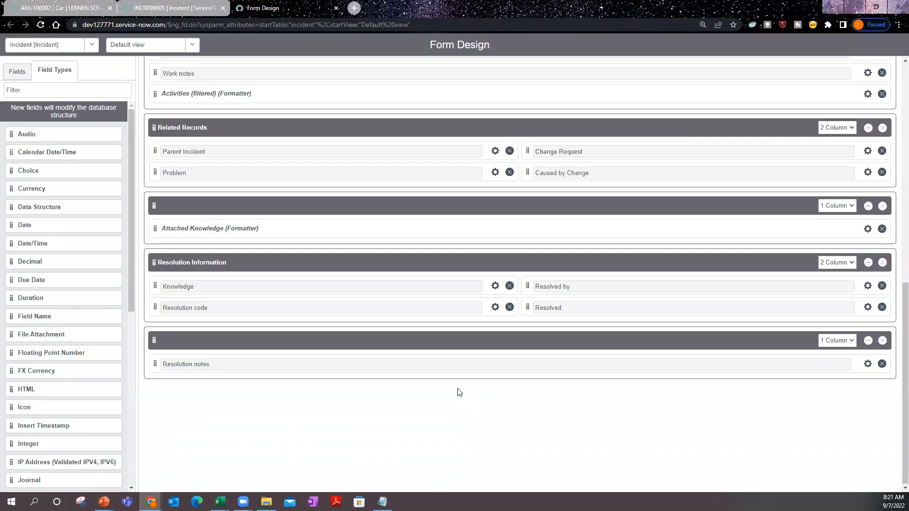
# Add the Ratings formatter to the one-column section under Notes, between Work notes and Activities (filtered).
pyautogui.scroll(2, 455, 392)
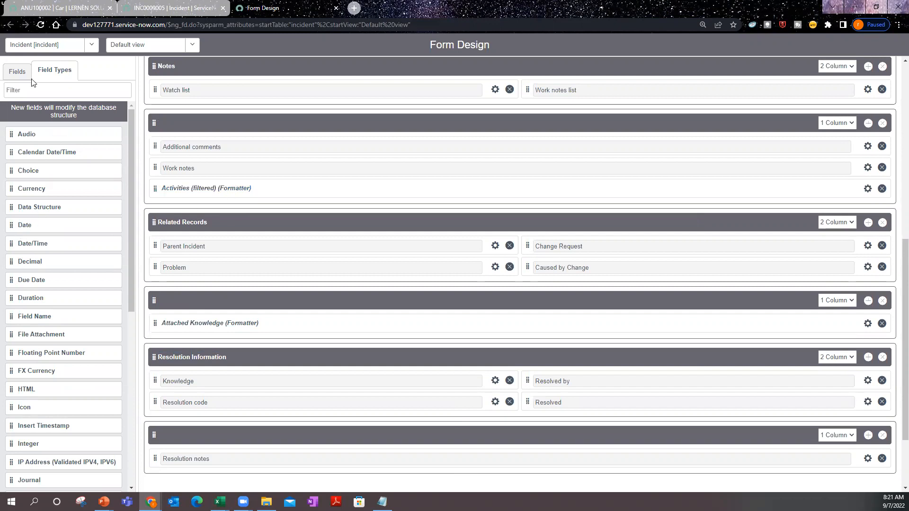
pyautogui.click(12, 77)
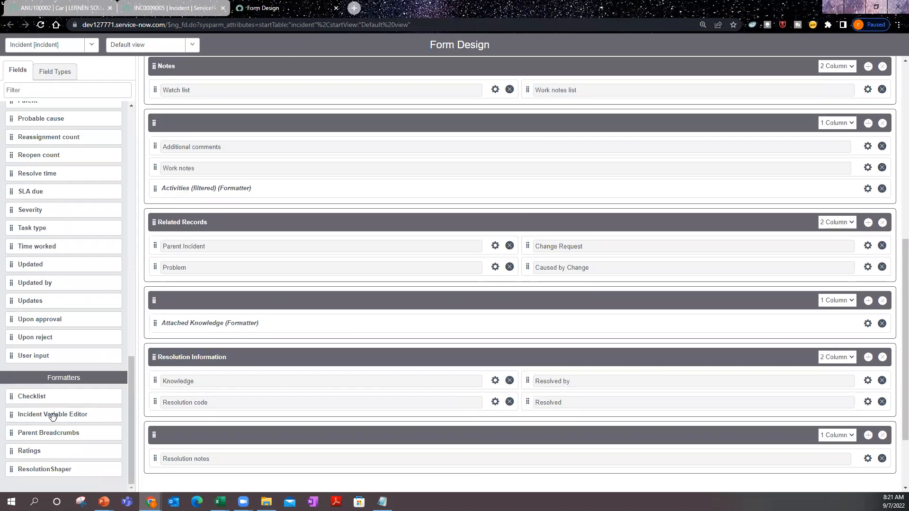
pyautogui.moveTo(12, 453); pyautogui.dragTo(151, 241)
pyautogui.rightClick(151, 242)
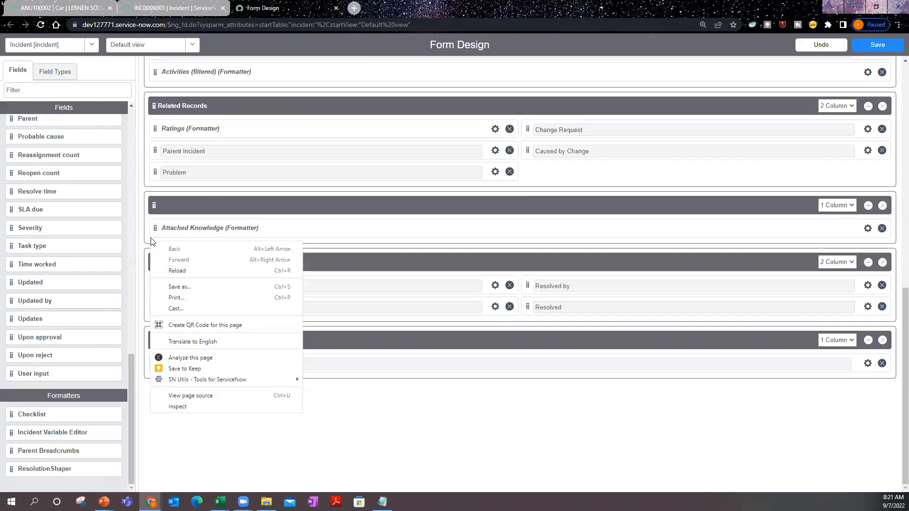
pyautogui.click(186, 455)
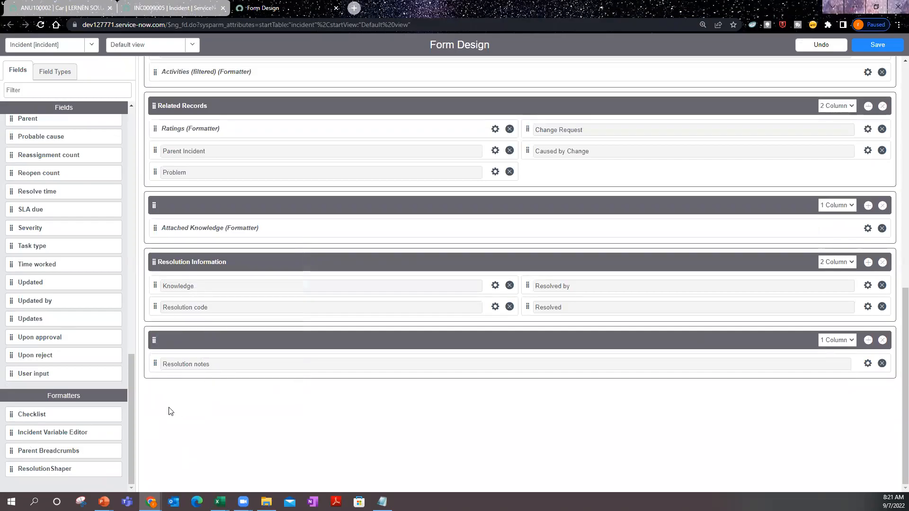
pyautogui.scroll(1, 166, 191)
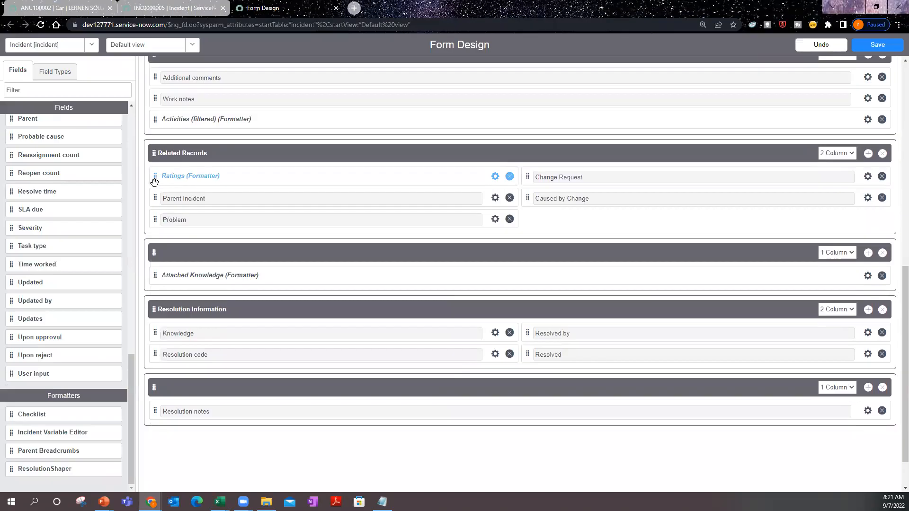
pyautogui.moveTo(154, 179); pyautogui.dragTo(160, 117)
# Add the Checklist formatter between Ratings and Activities (filtered), and save the form design.
pyautogui.scroll(-1, 142, 274)
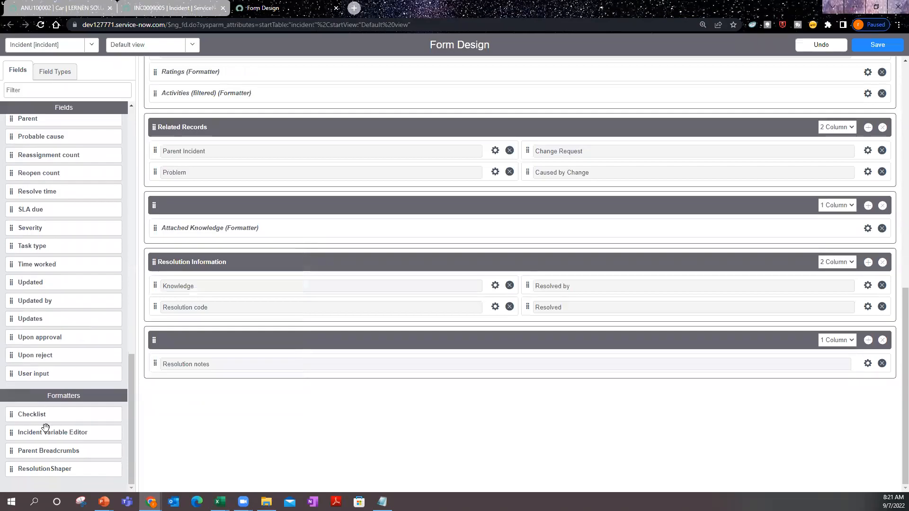
pyautogui.moveTo(9, 414); pyautogui.dragTo(28, 442)
pyautogui.scroll(4, 522, 461)
pyautogui.scroll(-1, 521, 459)
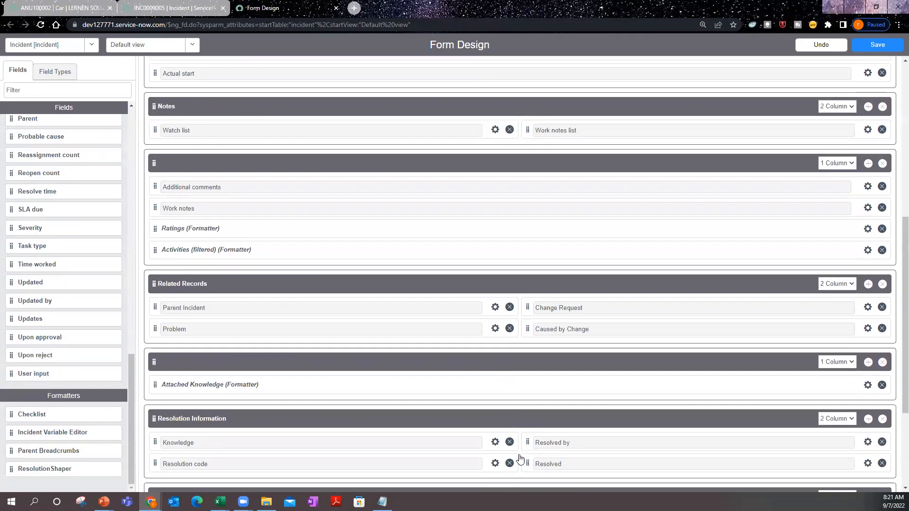
pyautogui.moveTo(9, 414); pyautogui.dragTo(158, 252)
pyautogui.scroll(-3, 158, 253)
pyautogui.scroll(2, 159, 258)
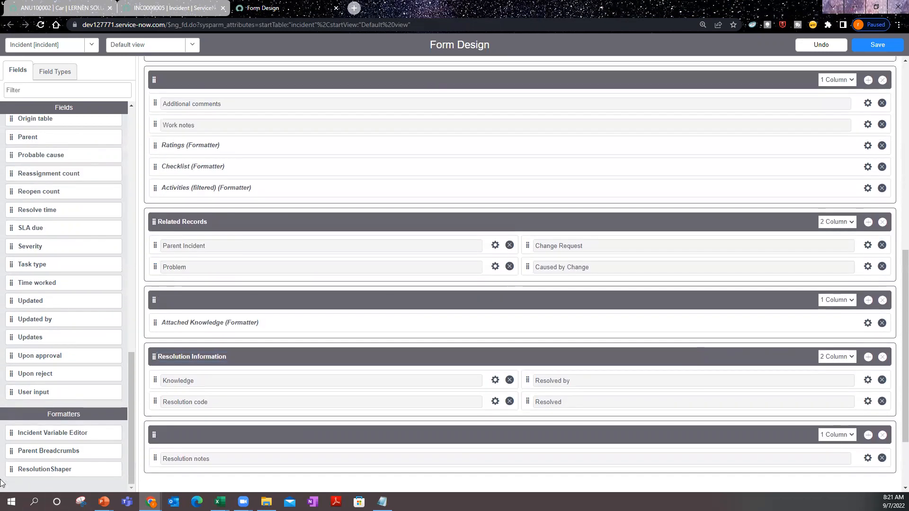
pyautogui.click(877, 45)
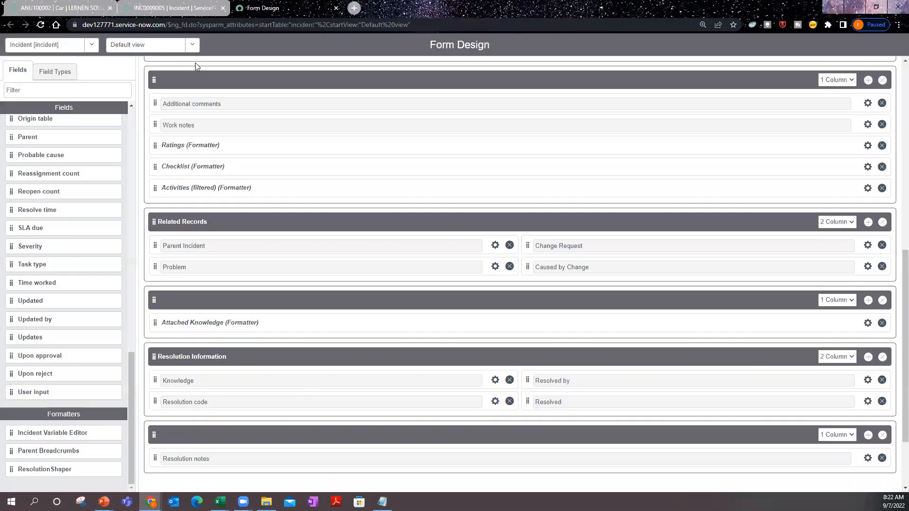
# Reload the incident form and examine its Notes section for the newly added formatters.
pyautogui.click(171, 8)
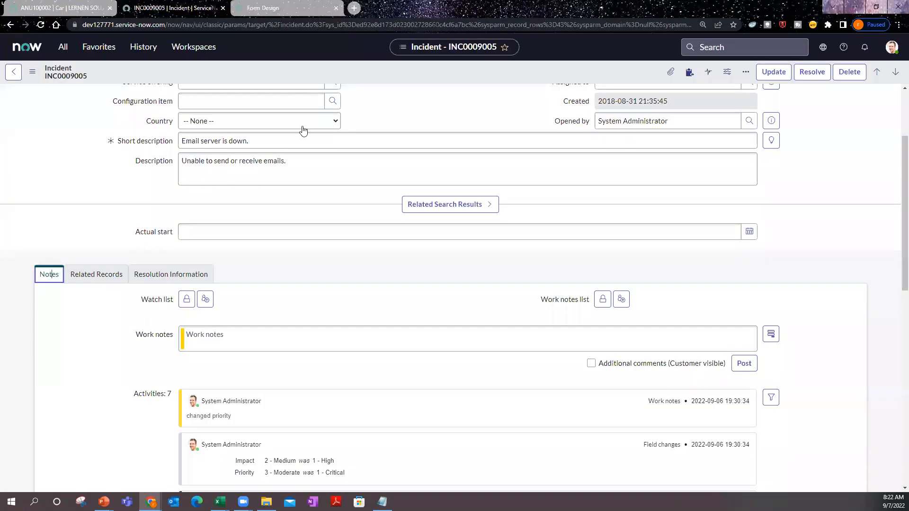
pyautogui.rightClick(482, 71)
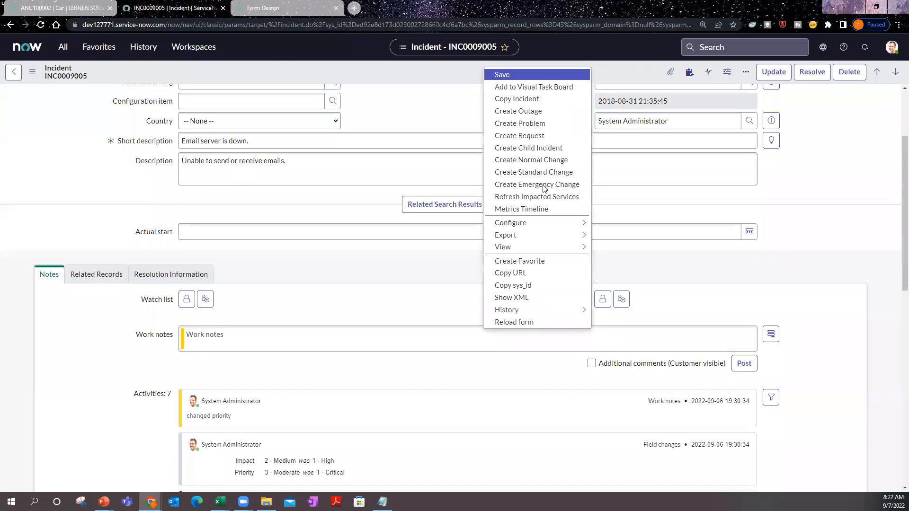
pyautogui.click(531, 321)
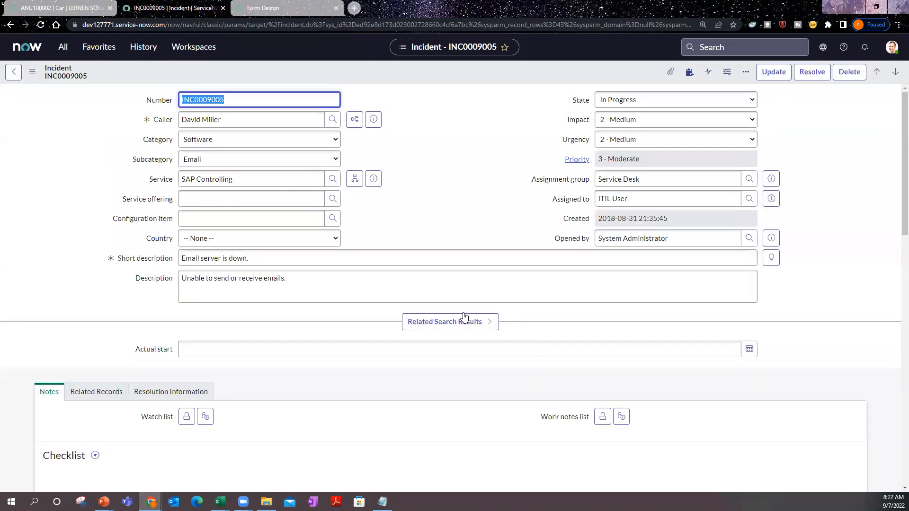
pyautogui.scroll(-2, 447, 308)
pyautogui.scroll(-2, 447, 308)
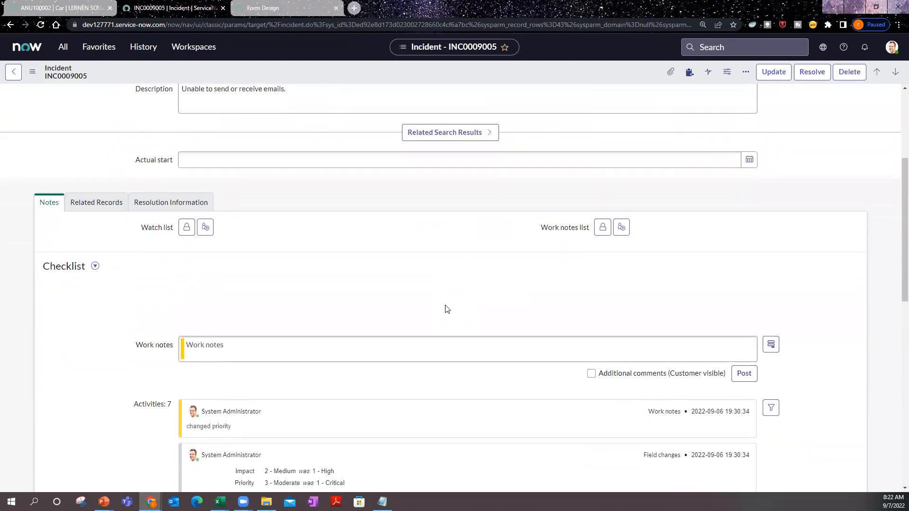
pyautogui.scroll(1, 447, 309)
pyautogui.scroll(-4, 447, 308)
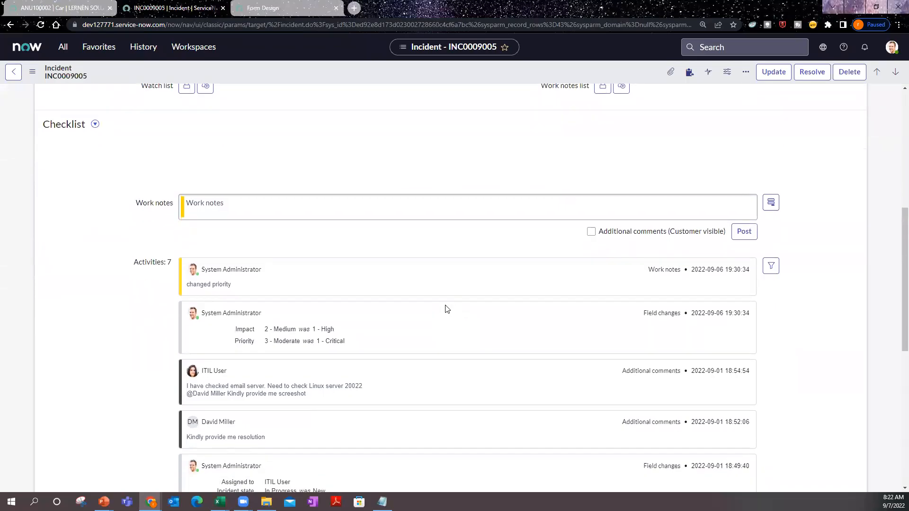
pyautogui.scroll(2, 446, 309)
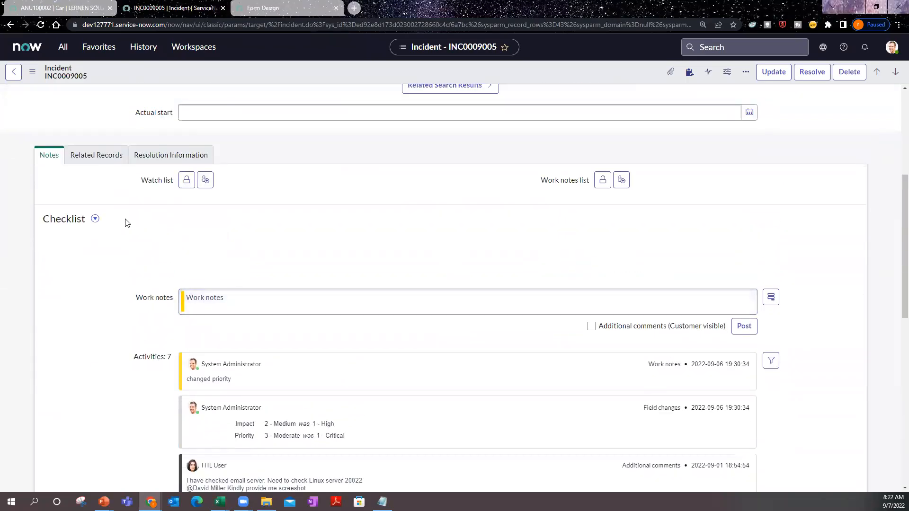
# Create a new checklist on the incident with the items "test 1" and "do".
pyautogui.click(95, 219)
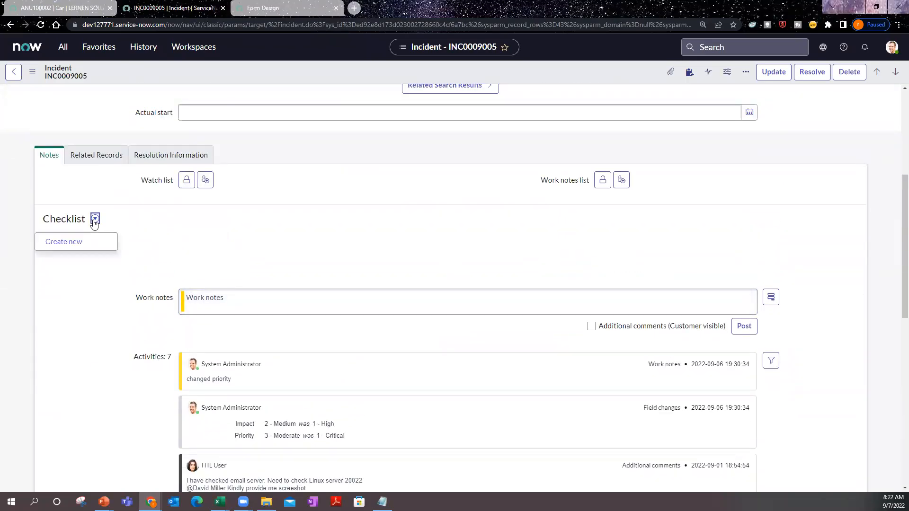
pyautogui.click(68, 242)
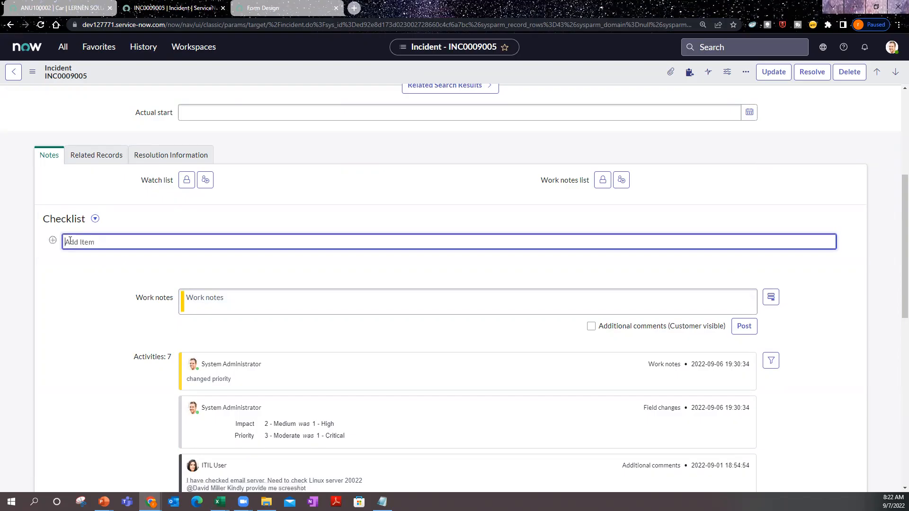
pyautogui.write('tes')
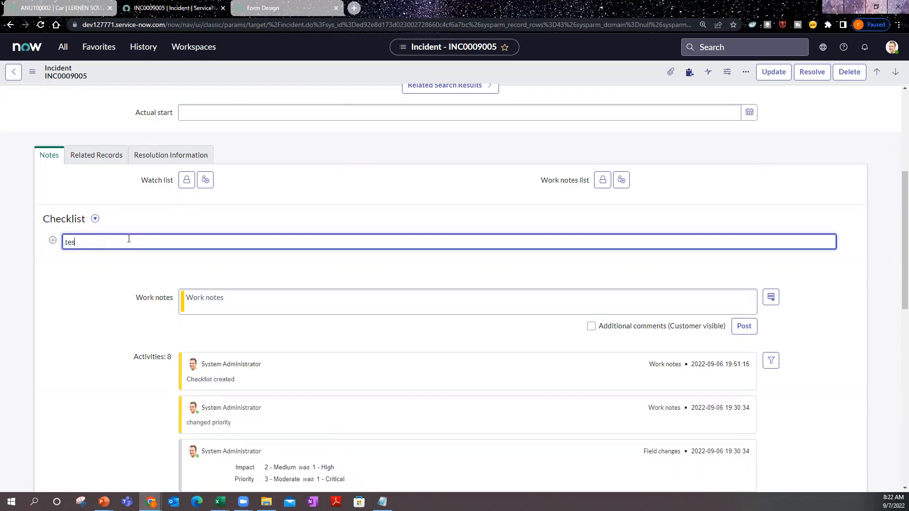
pyautogui.write('t 1')
pyautogui.click(54, 246)
pyautogui.click(86, 258)
pyautogui.write('do')
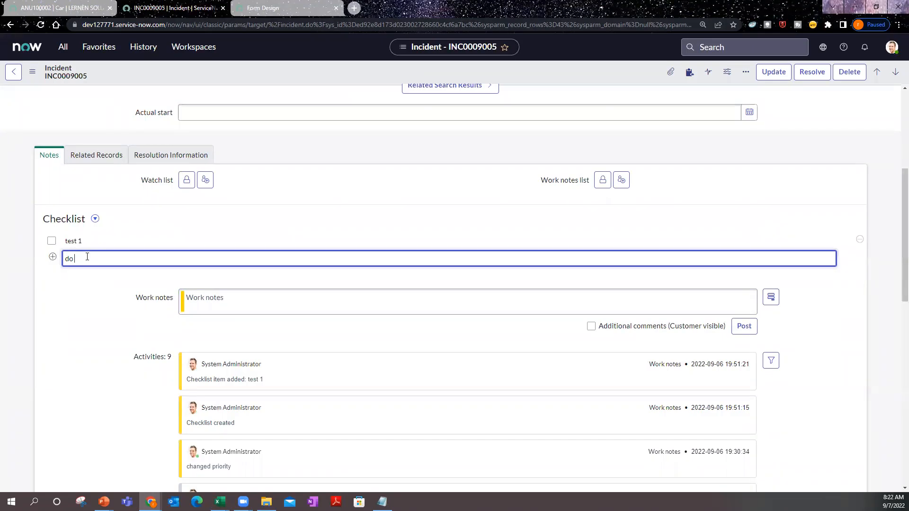
pyautogui.click(128, 240)
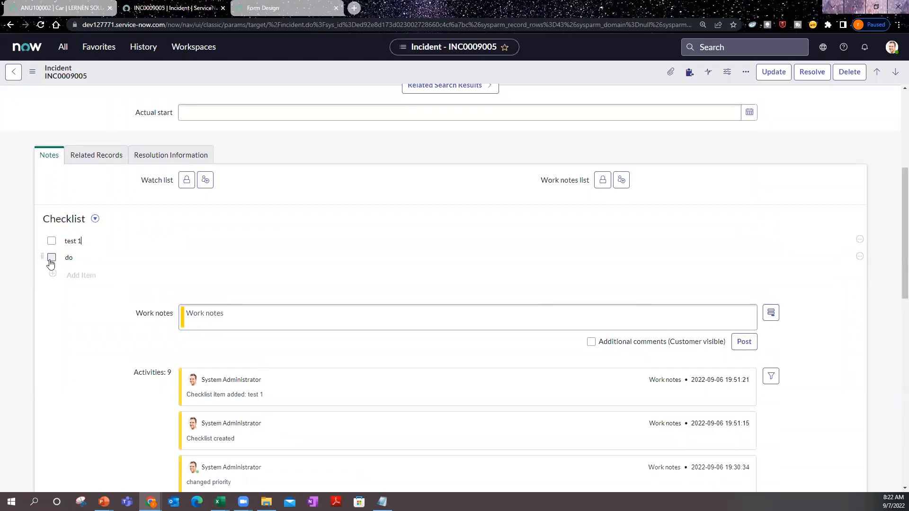
# Add the item "do 3" to the incident's checklist.
pyautogui.click(76, 275)
pyautogui.write('do 3')
pyautogui.press('Return')
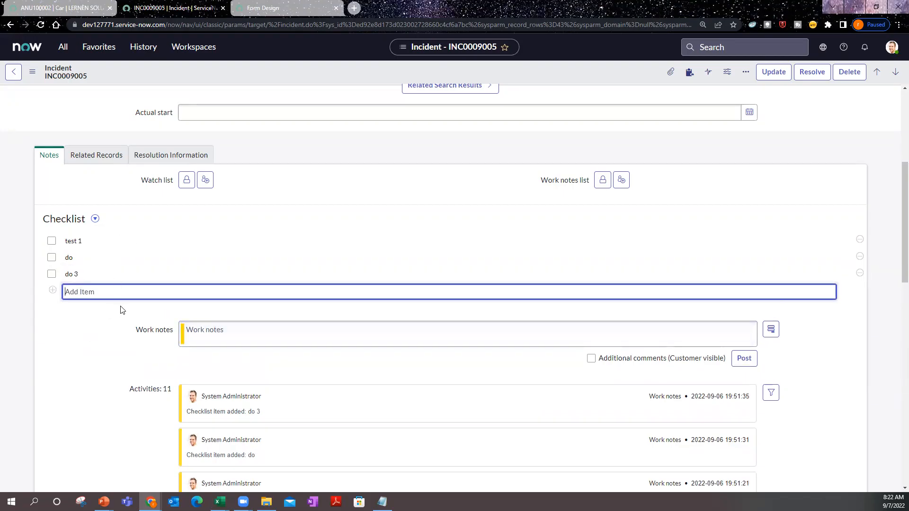
# Review the incident's checklist, its activity entries and the related lists below them.
pyautogui.scroll(-1, 121, 309)
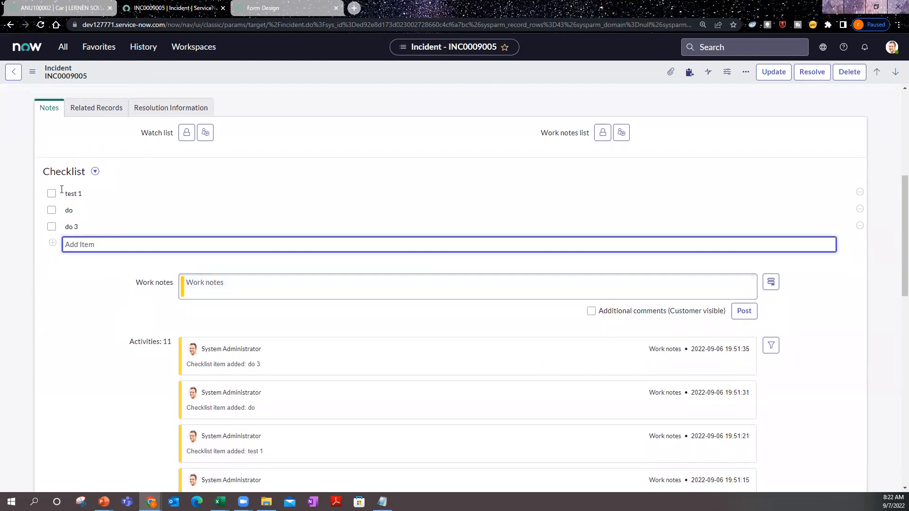
pyautogui.scroll(-1, 104, 208)
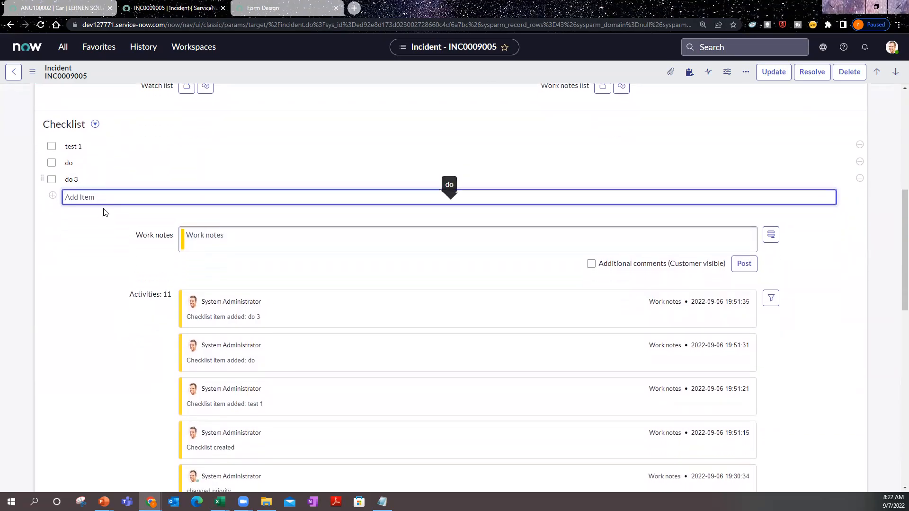
pyautogui.scroll(-2, 287, 312)
pyautogui.scroll(2, 55, 114)
pyautogui.scroll(-5, 225, 320)
pyautogui.scroll(-6, 255, 408)
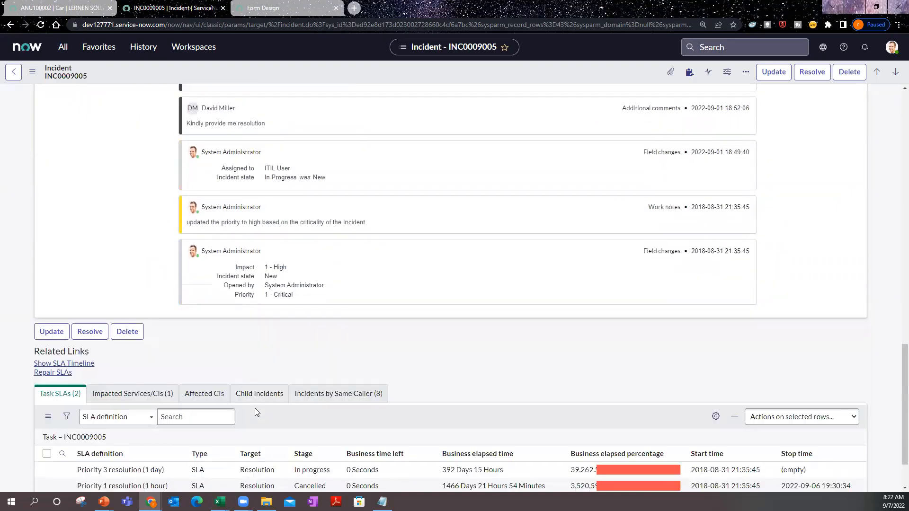
pyautogui.scroll(12, 256, 407)
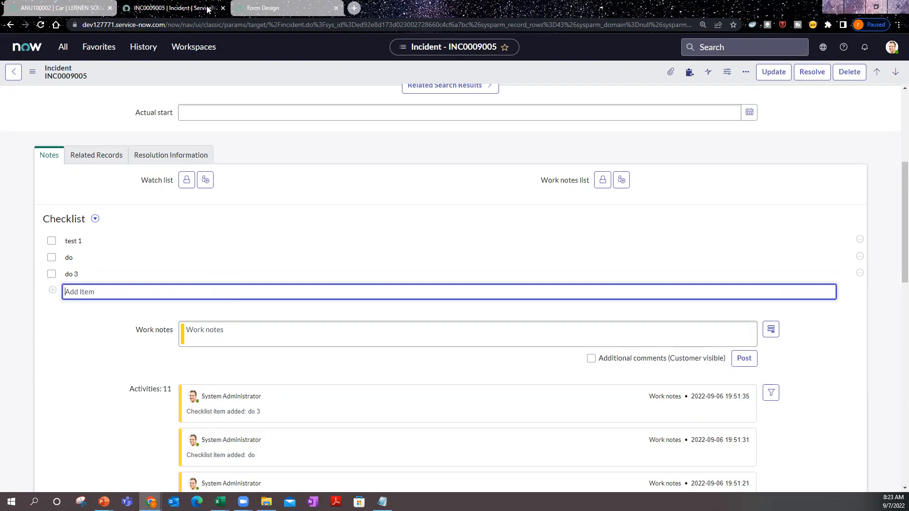
# Remove the Checklist and Ratings formatters from the section above Related Records in Form Design, and save the form design.
pyautogui.click(247, 4)
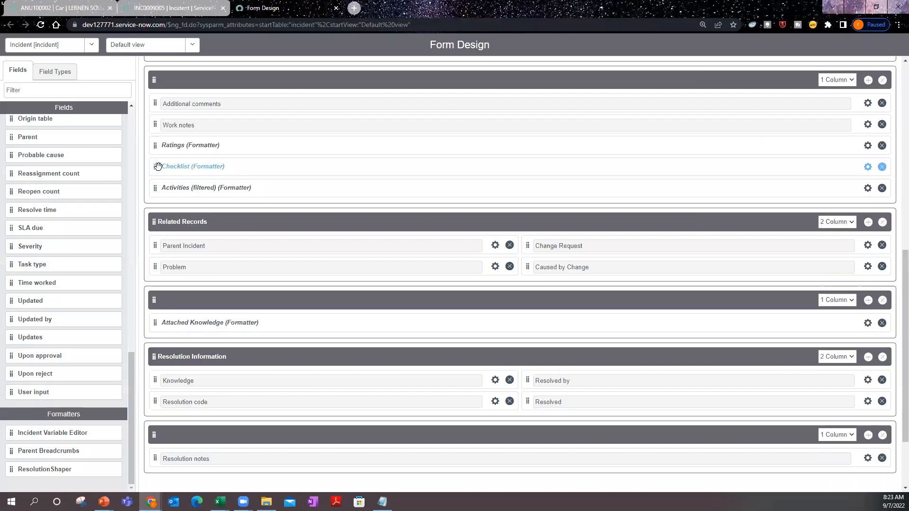
pyautogui.moveTo(141, 176); pyautogui.dragTo(23, 440)
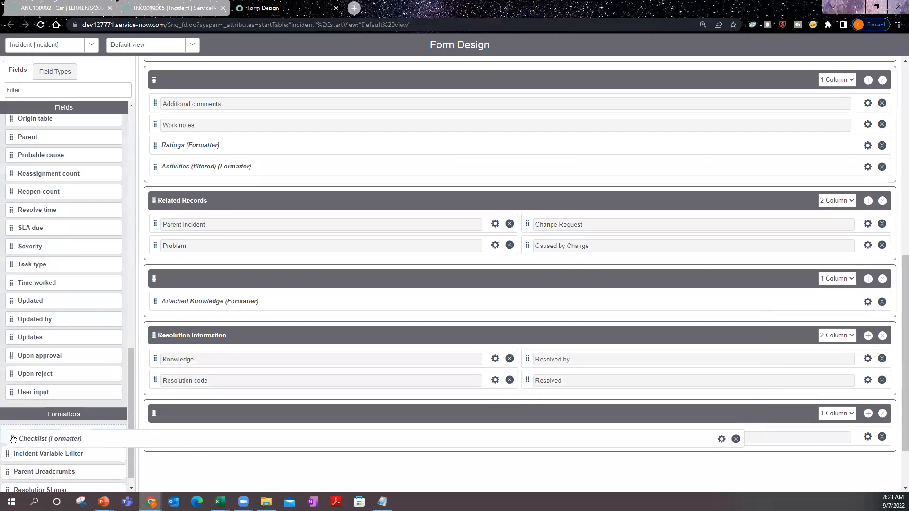
pyautogui.scroll(2, 157, 118)
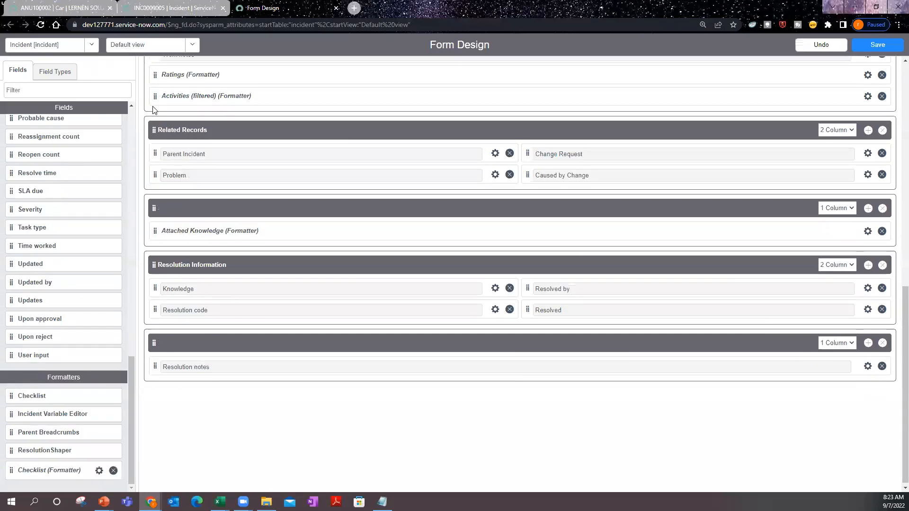
pyautogui.moveTo(151, 166); pyautogui.dragTo(24, 438)
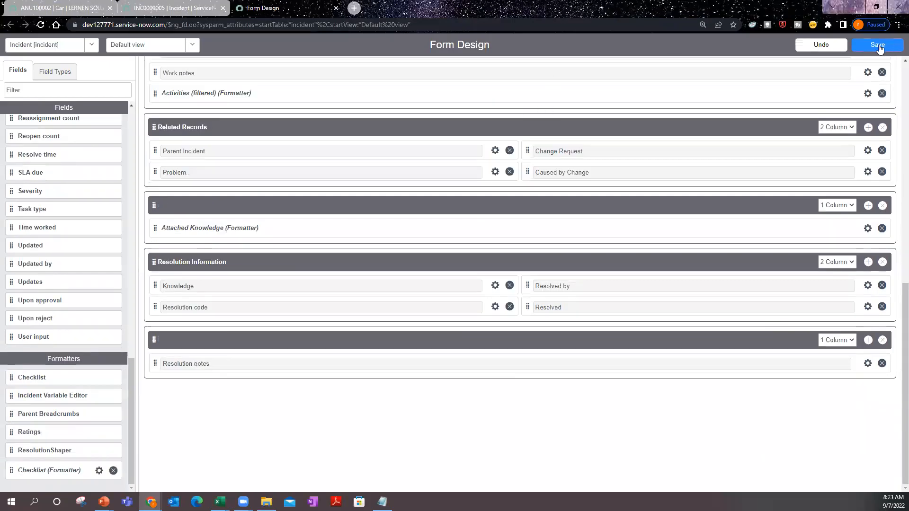
pyautogui.click(878, 45)
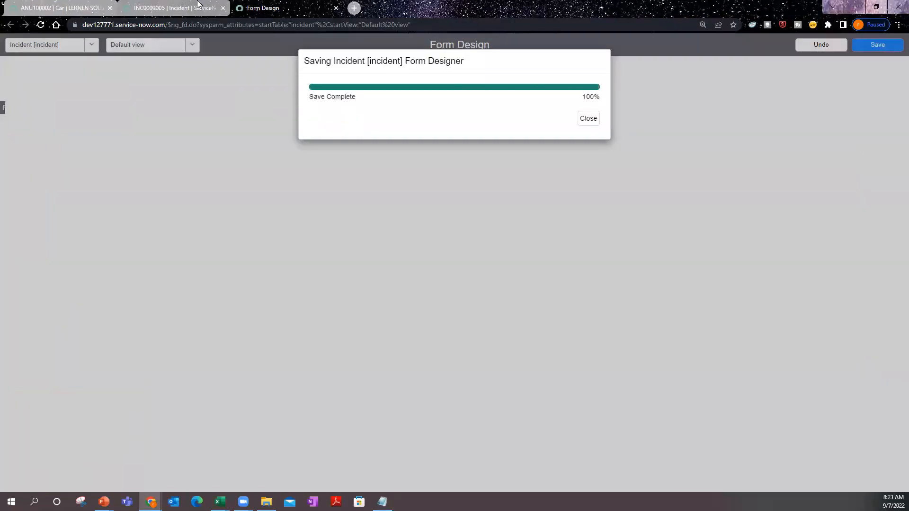
# Reload the incident form, leaving without saving its pending changes.
pyautogui.click(198, 5)
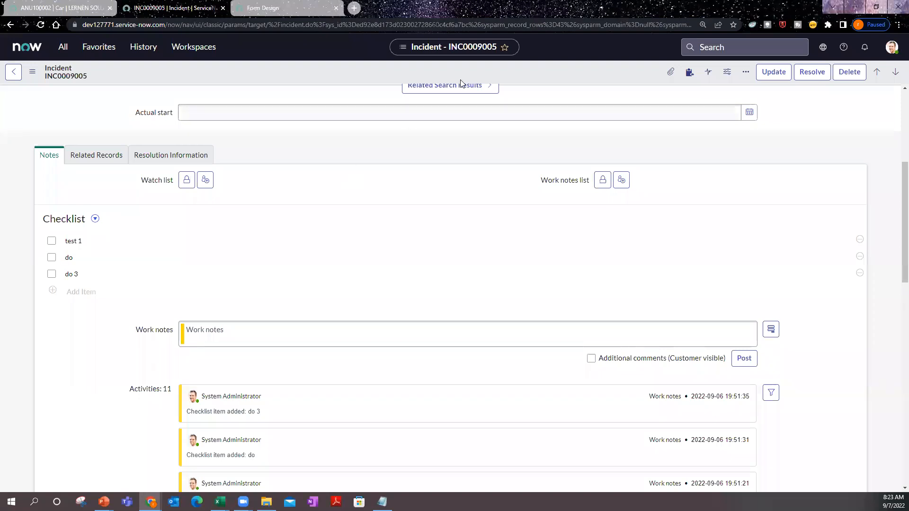
pyautogui.rightClick(472, 73)
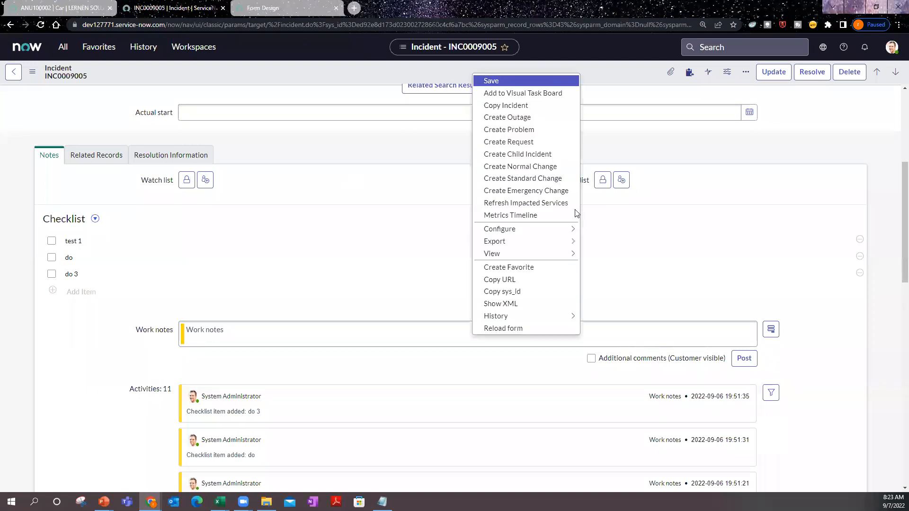
pyautogui.click(507, 328)
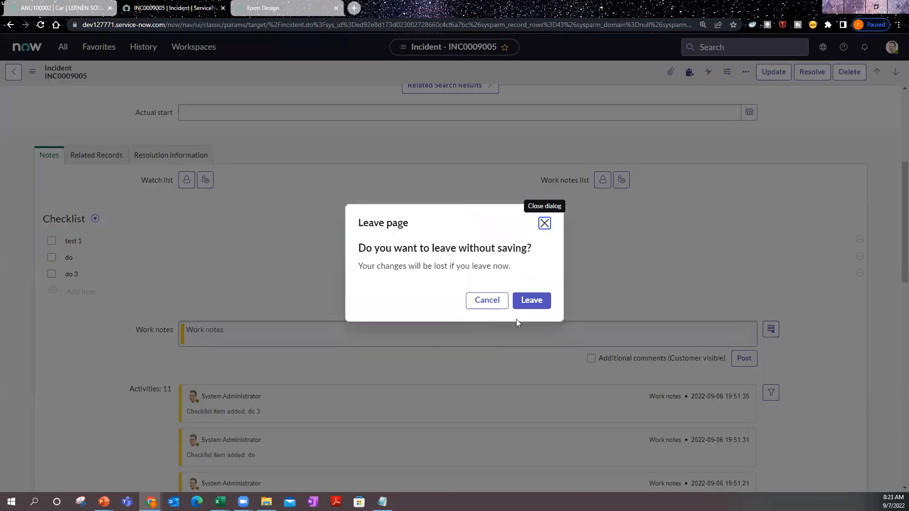
pyautogui.click(531, 301)
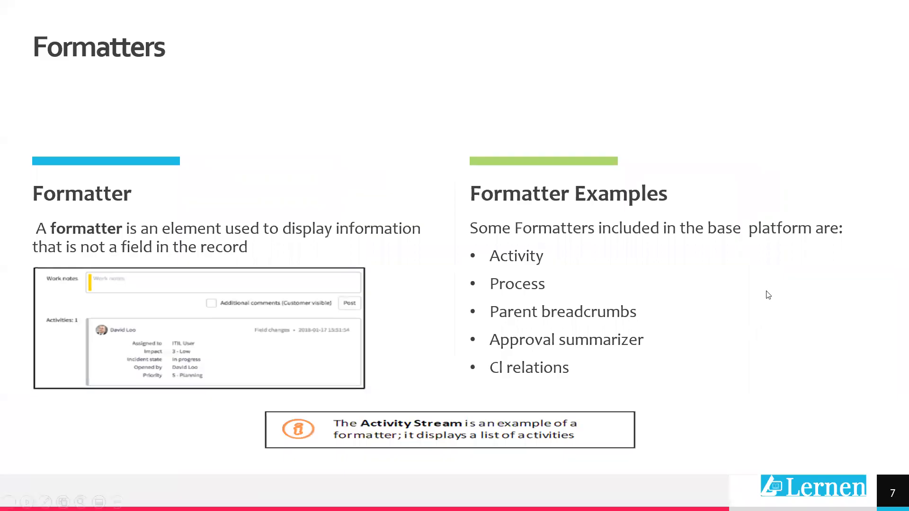
pyautogui.click(768, 295)
pyautogui.click(768, 294)
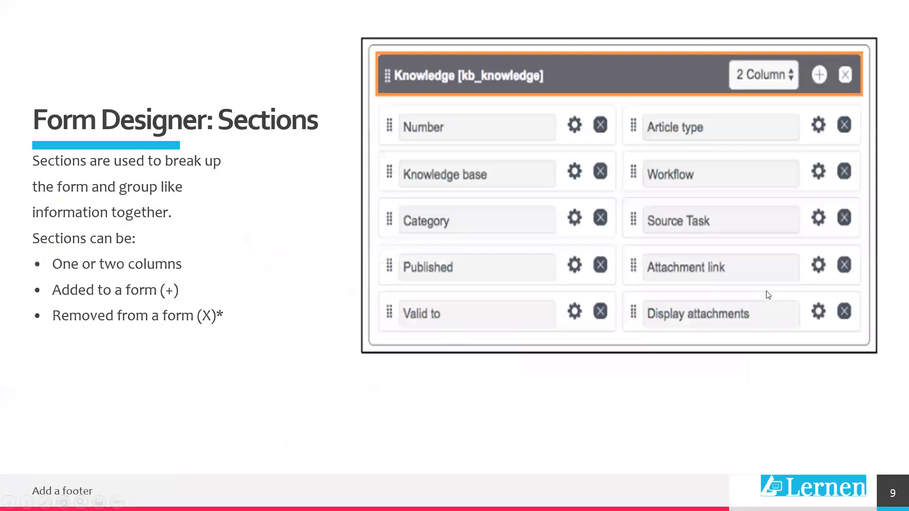
pyautogui.press('Right')
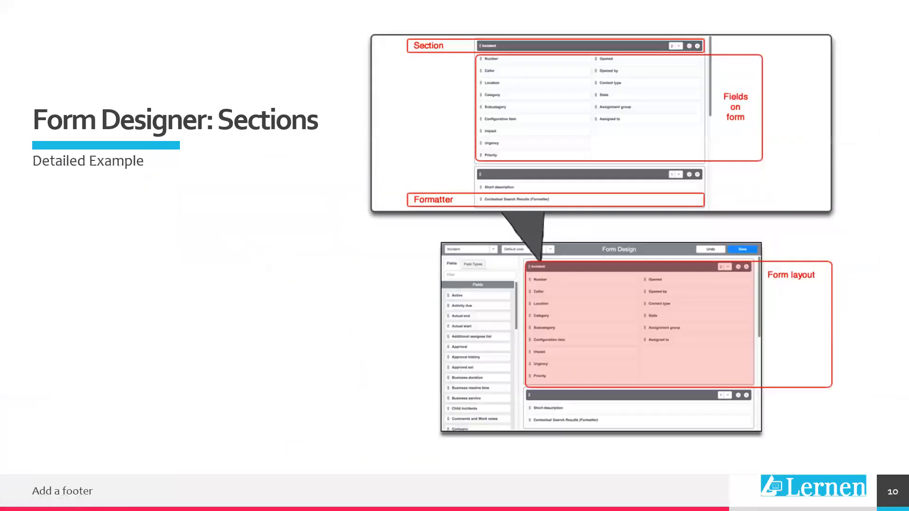
pyautogui.press('Right')
pyautogui.press('Right')
pyautogui.press('Right')
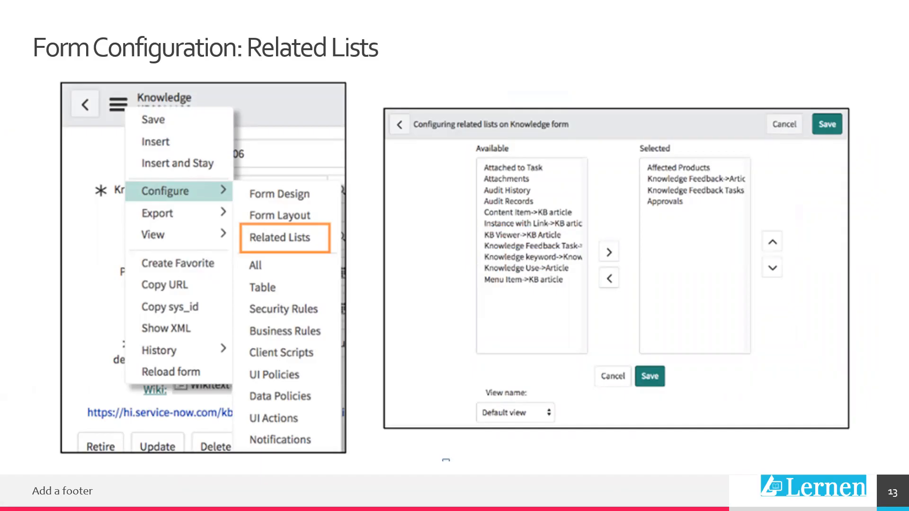
pyautogui.press('Right')
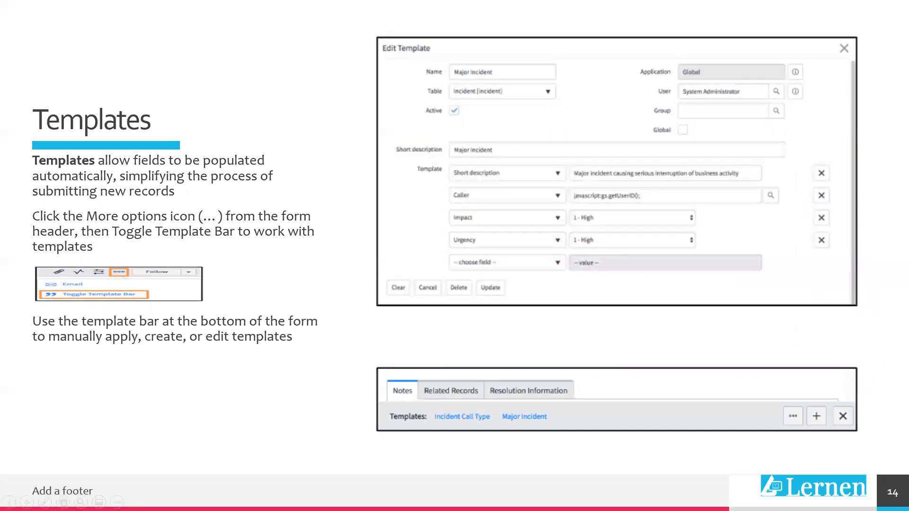
# Switch back to the browser and close the incident and Form Design pages, keeping the Car record open.
pyautogui.hotkey('alt', 'Tab')
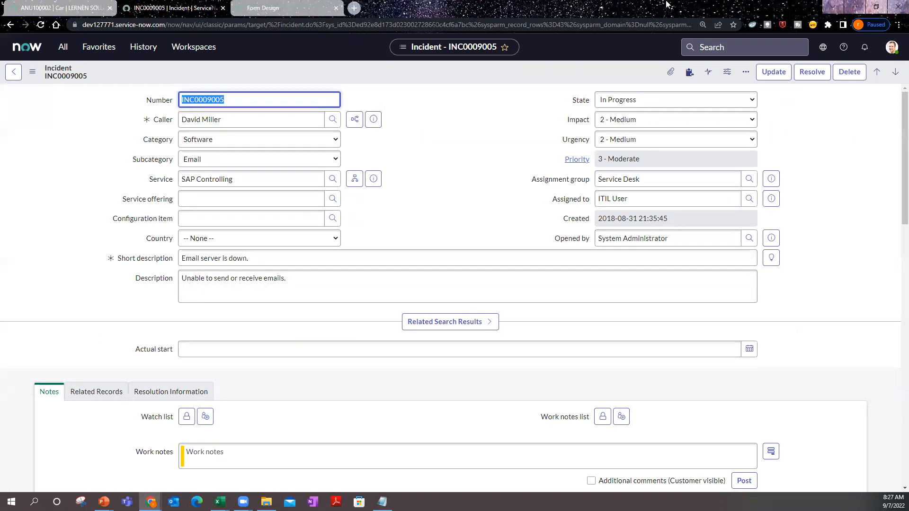
pyautogui.click(223, 8)
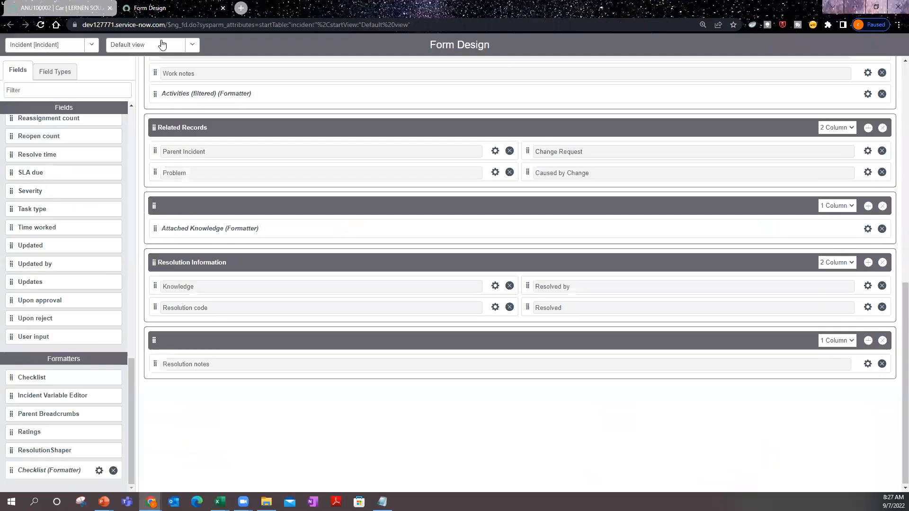
pyautogui.click(87, 8)
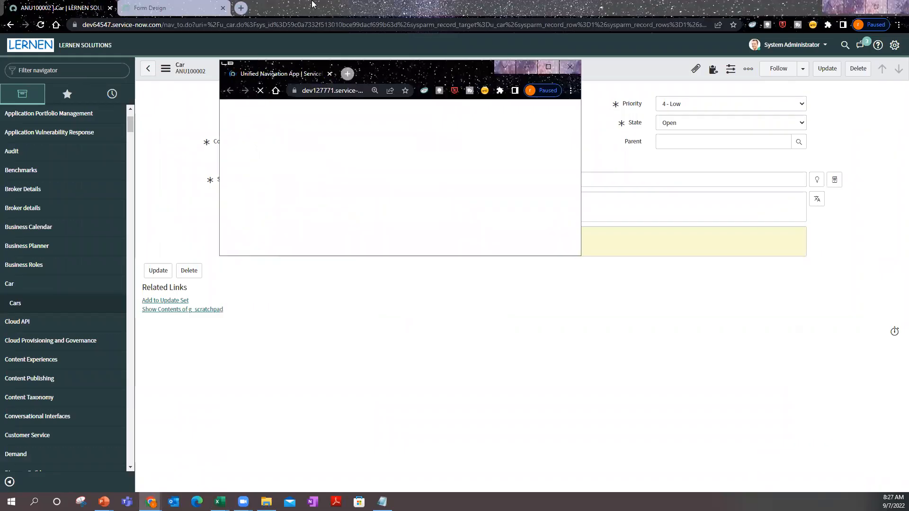
pyautogui.click(223, 7)
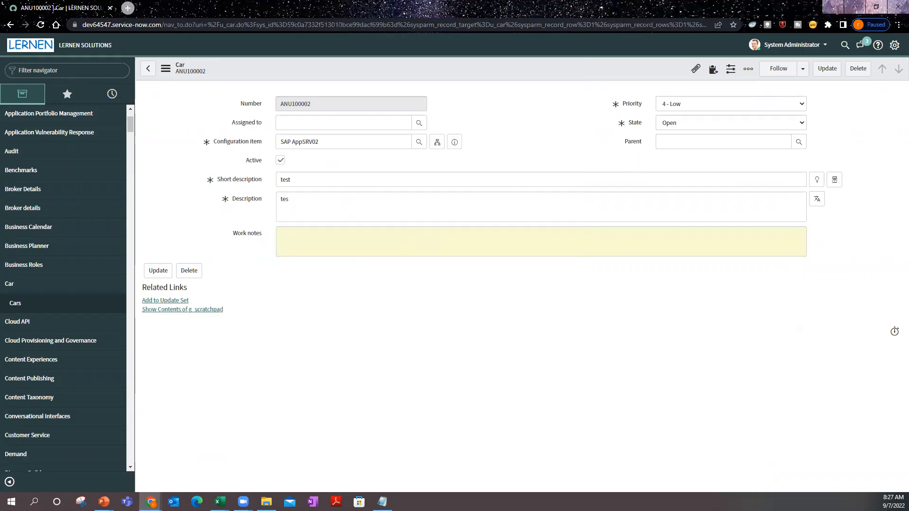
# Maximize the other ServiceNow window, filter its application navigator for "inc" and start a new incident record.
pyautogui.hotkey('alt', 'Tab')
pyautogui.click(547, 66)
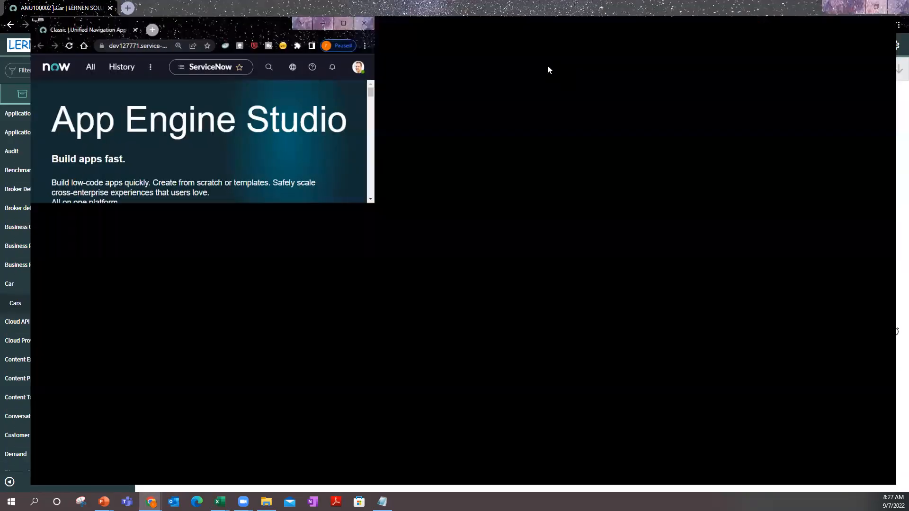
pyautogui.click(63, 47)
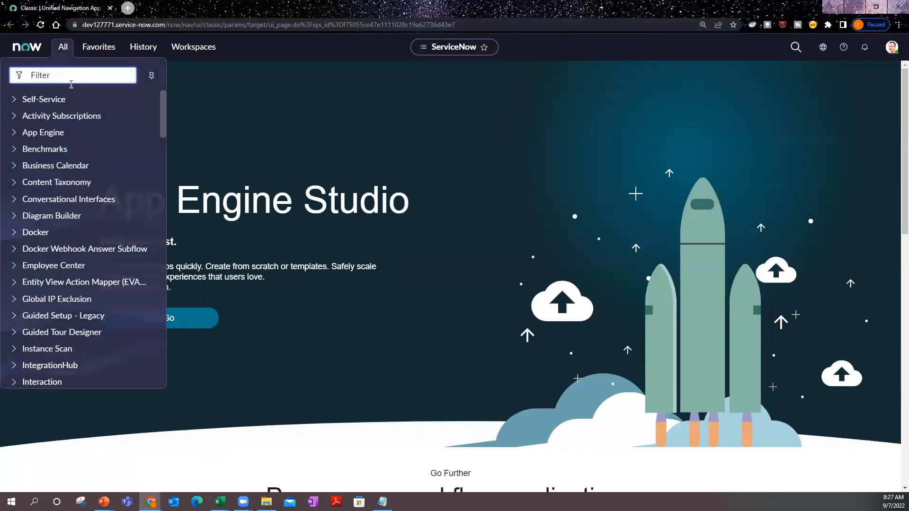
pyautogui.write('c')
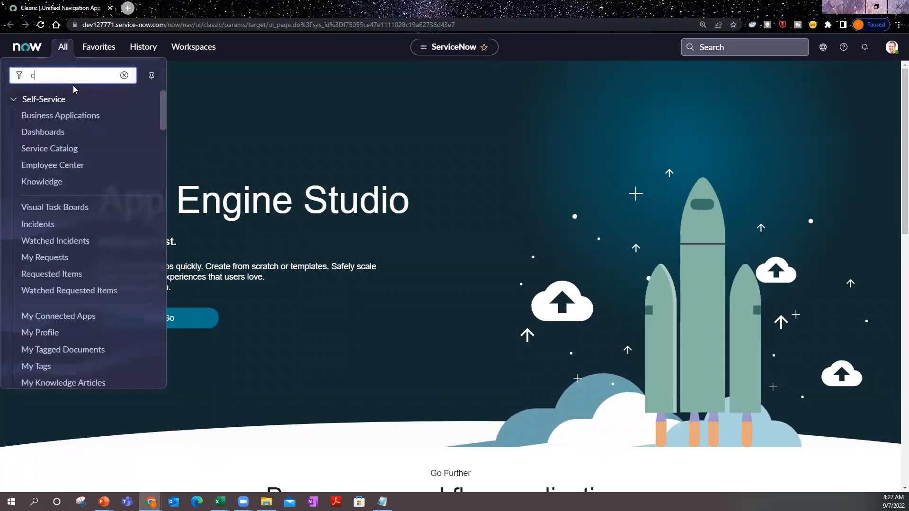
pyautogui.press('BackSpace')
pyautogui.write('inc')
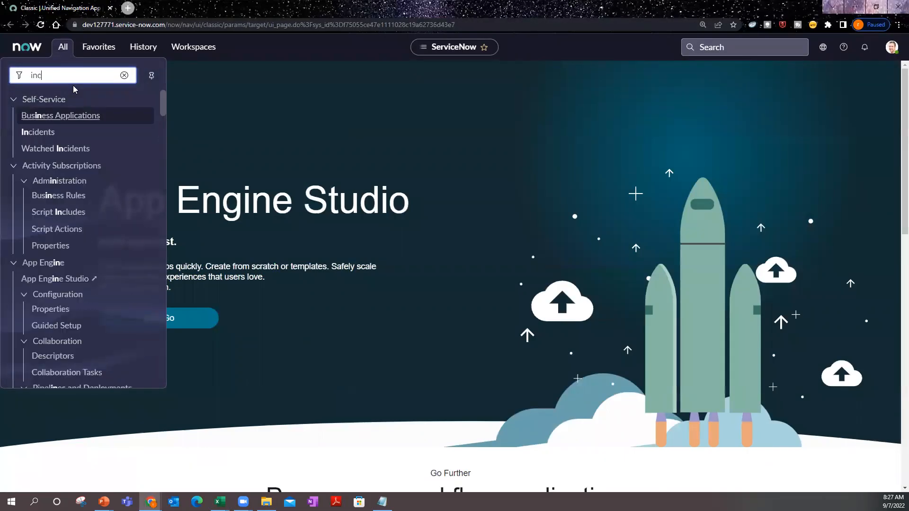
pyautogui.click(52, 247)
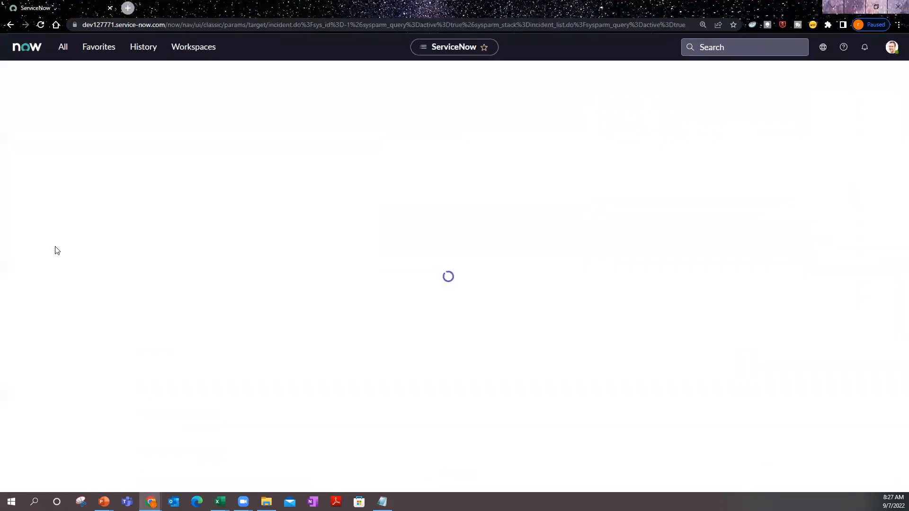
# Examine the new incident form and look for the Toggle Template Bar command among its additional options.
pyautogui.click(300, 279)
pyautogui.scroll(-3, 303, 283)
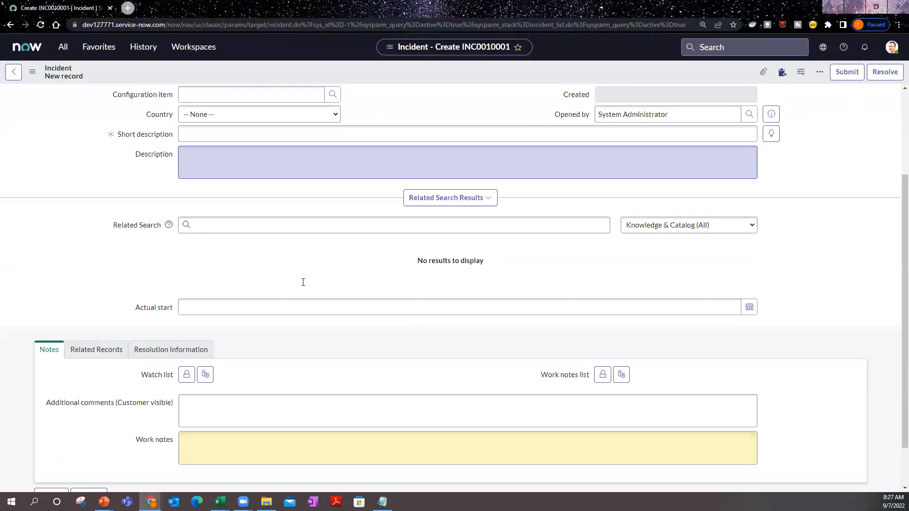
pyautogui.click(802, 73)
pyautogui.click(822, 73)
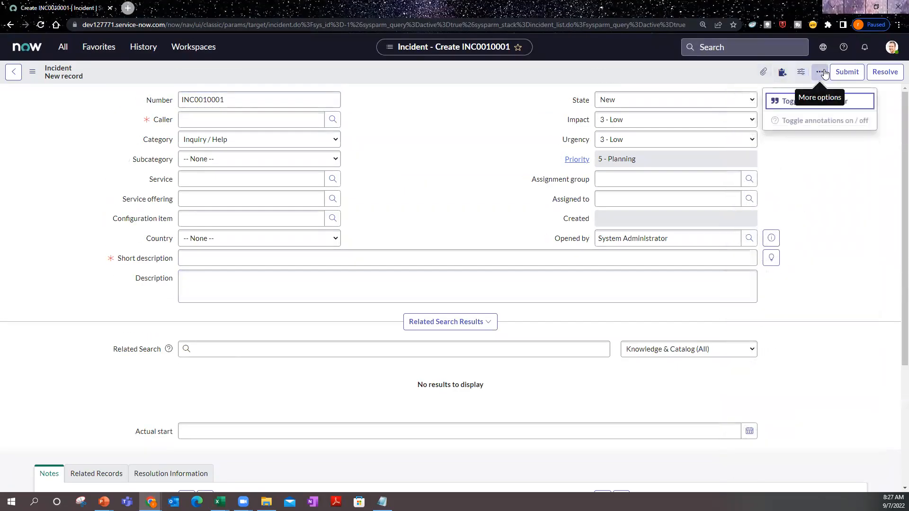
pyautogui.click(733, 73)
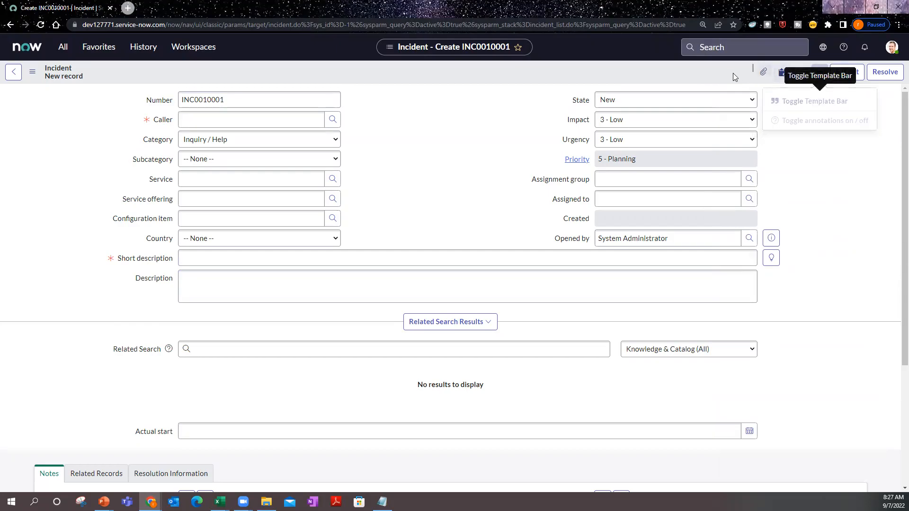
pyautogui.click(801, 72)
pyautogui.click(819, 74)
pyautogui.click(819, 75)
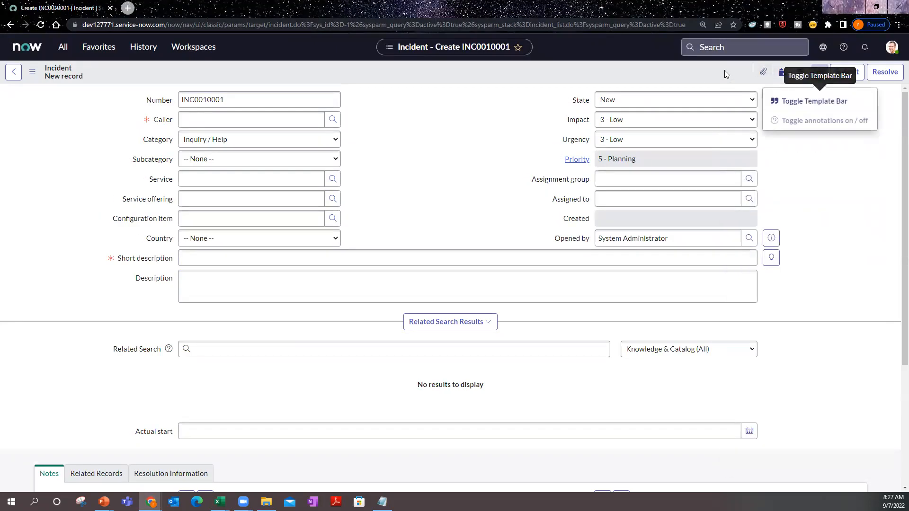
pyautogui.scroll(-4, 179, 249)
pyautogui.scroll(3, 180, 248)
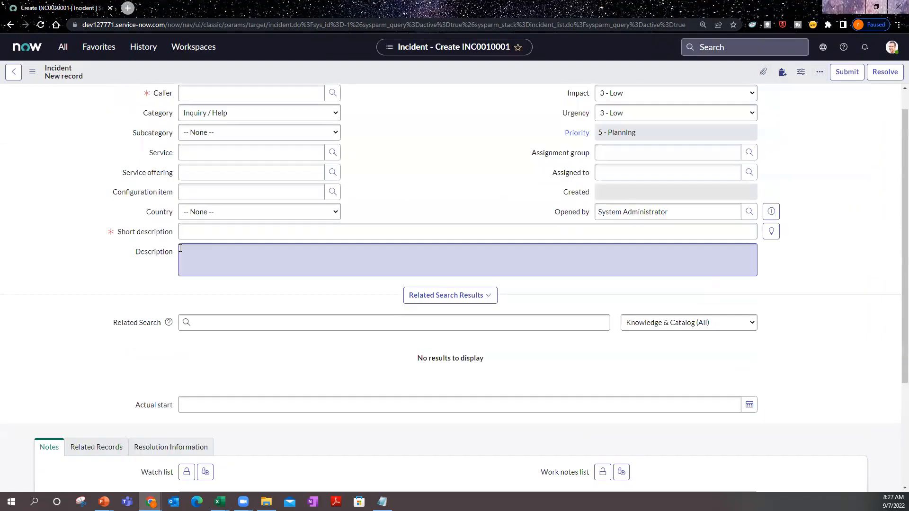
pyautogui.scroll(1, 180, 248)
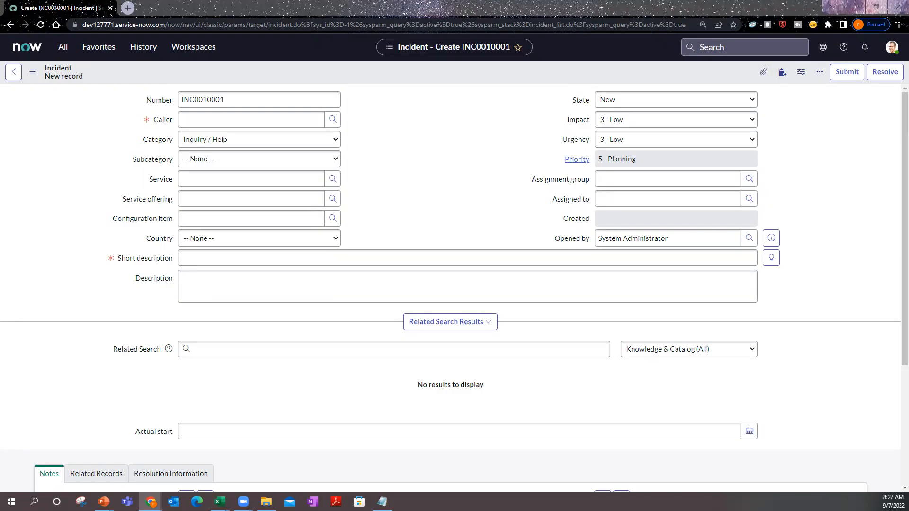
pyautogui.hotkey('alt', 'Tab')
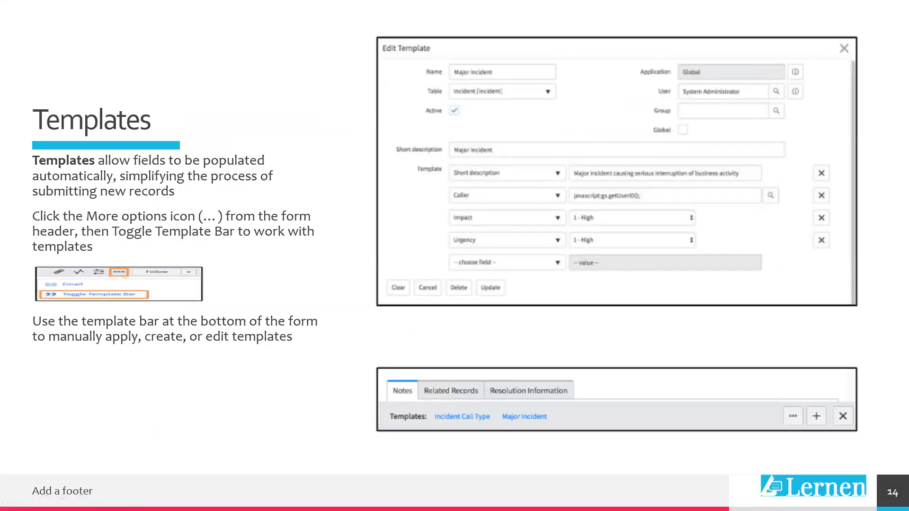
pyautogui.hotkey('alt', 'Tab')
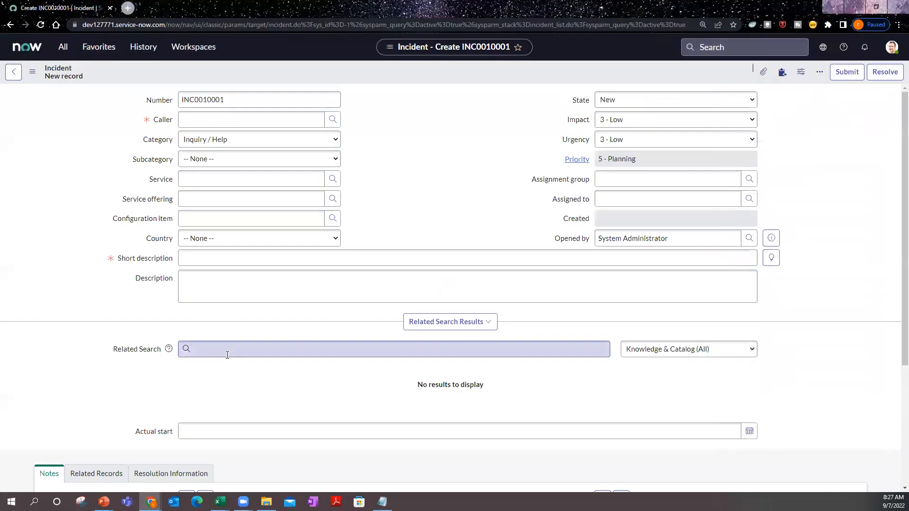
# Show the template bar on the new incident form and start another new incident record.
pyautogui.click(819, 72)
pyautogui.click(813, 106)
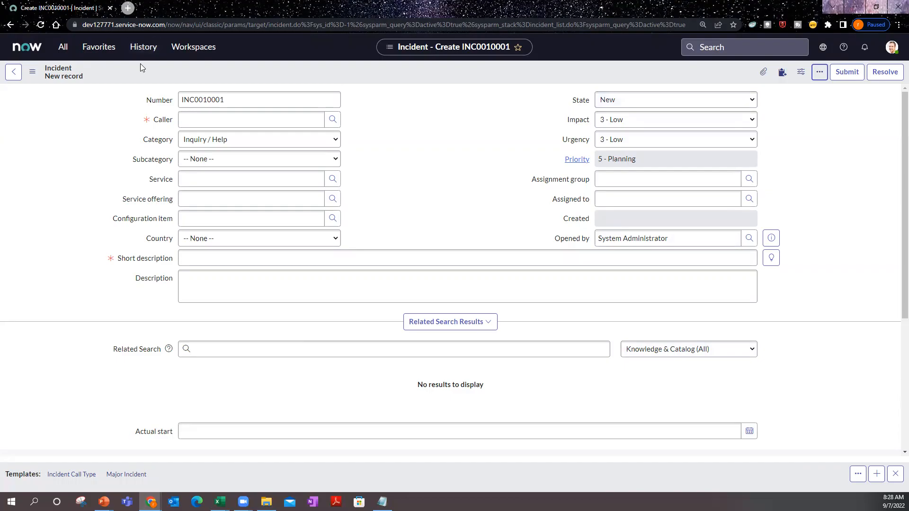
pyautogui.click(63, 47)
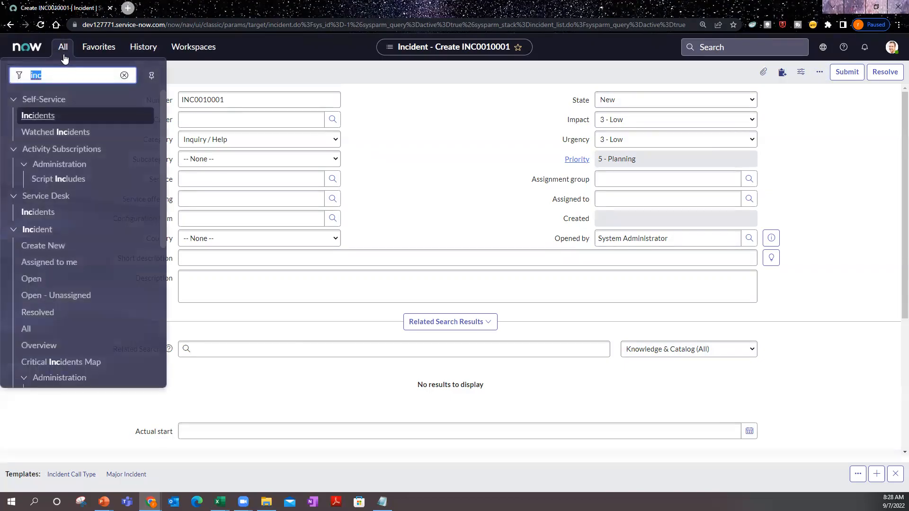
pyautogui.click(43, 247)
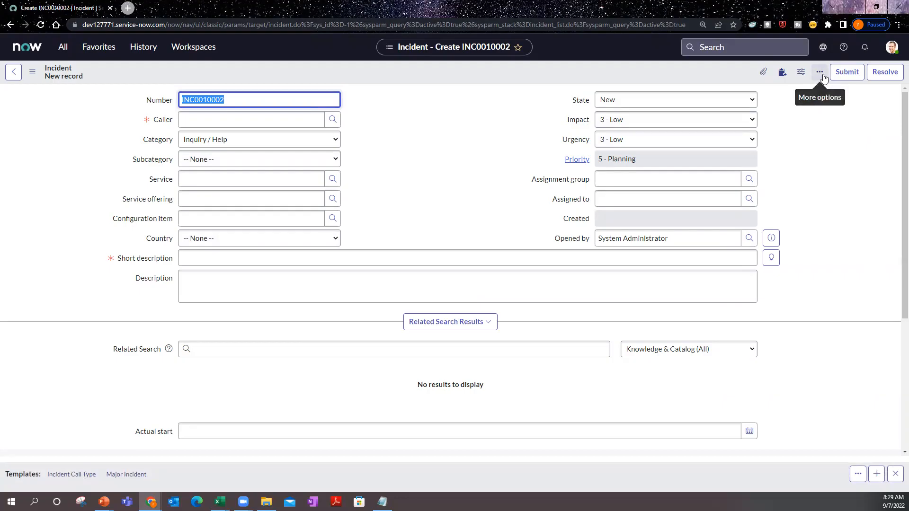
# Toggle the template bar off and back on for the new incident.
pyautogui.click(820, 73)
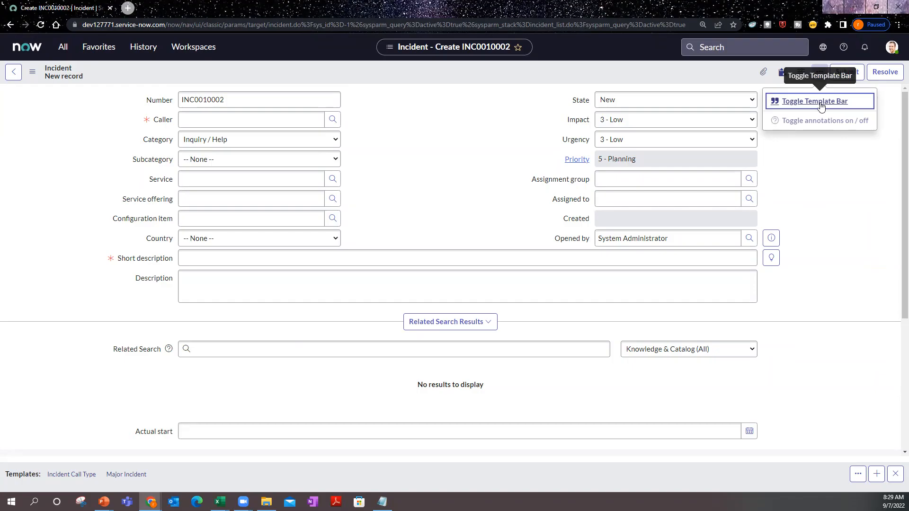
pyautogui.click(822, 107)
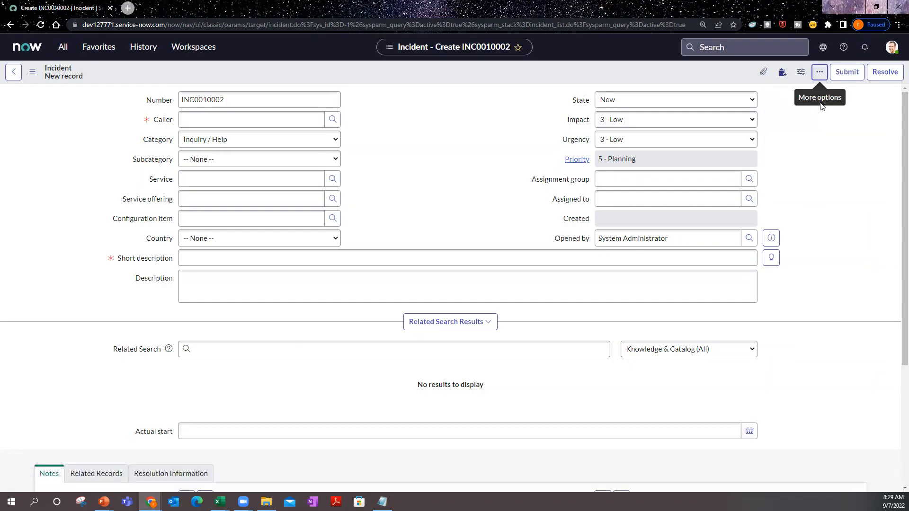
pyautogui.click(819, 71)
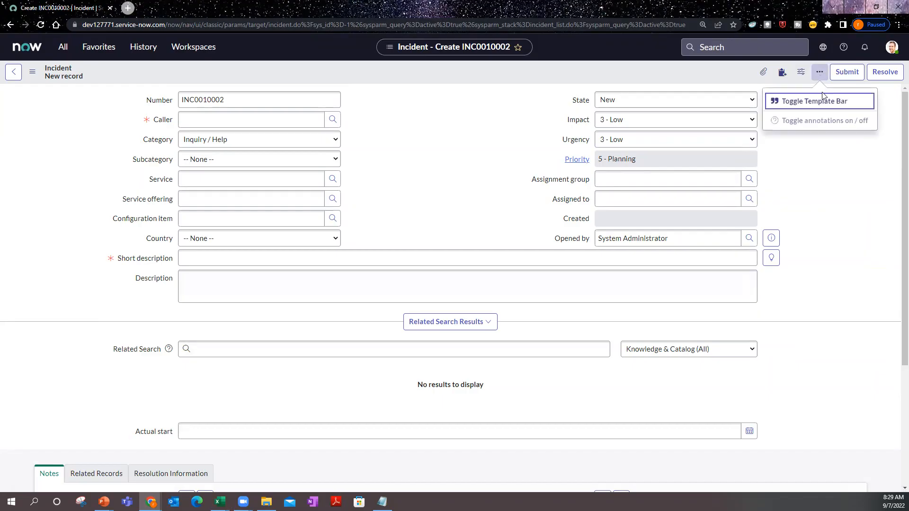
pyautogui.click(824, 97)
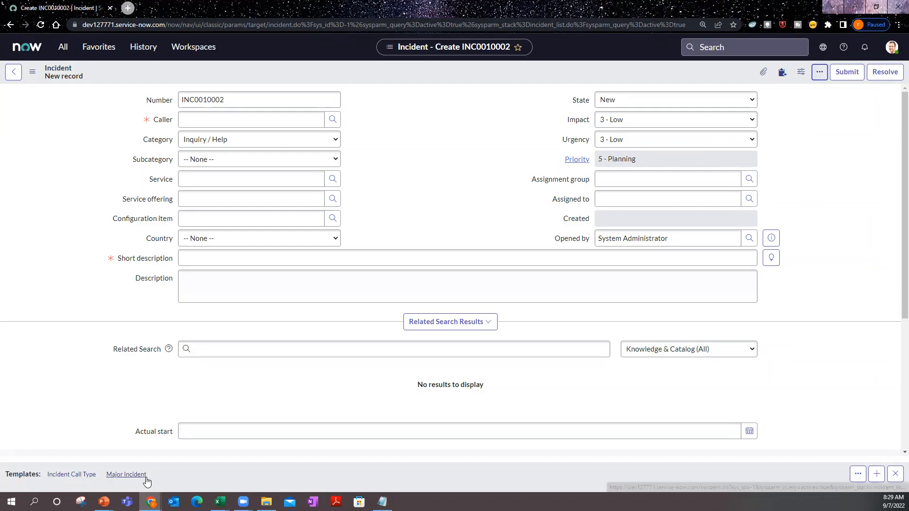
# Look through the list of all templates and apply the Major Incident template to the new incident.
pyautogui.click(858, 475)
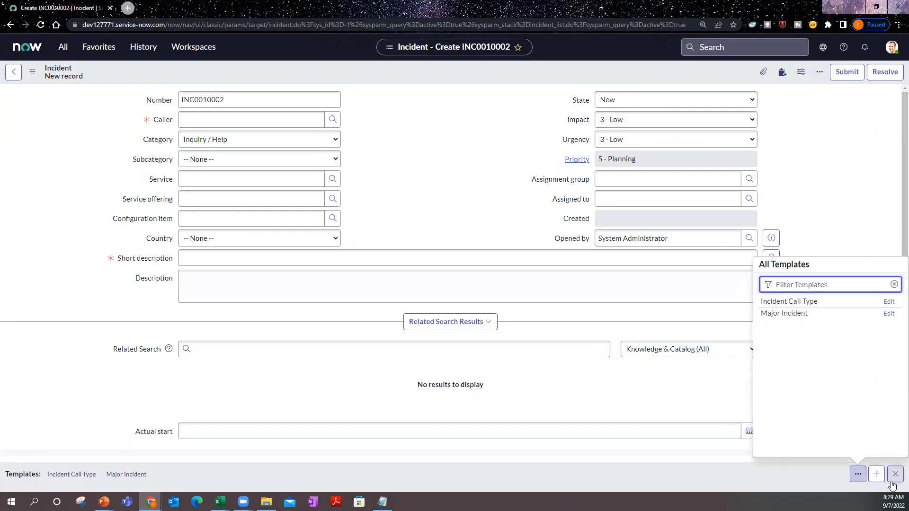
pyautogui.click(884, 171)
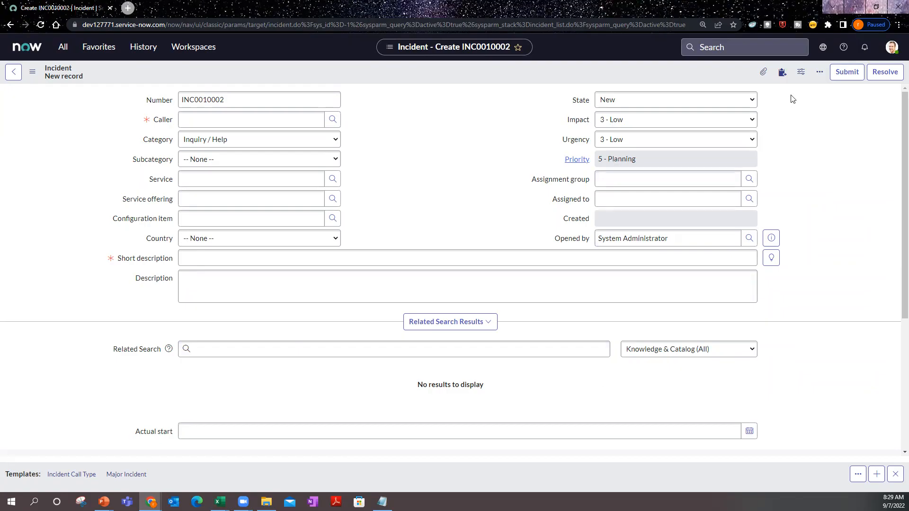
pyautogui.click(818, 76)
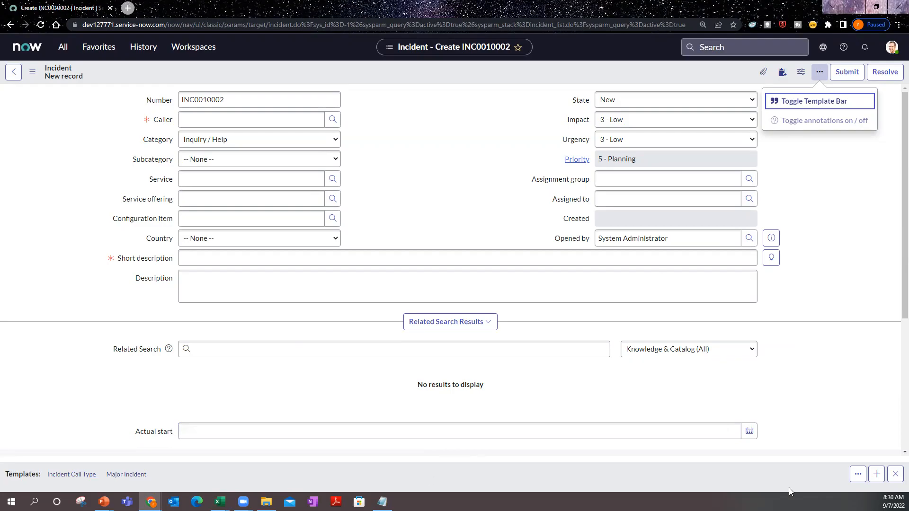
pyautogui.click(134, 476)
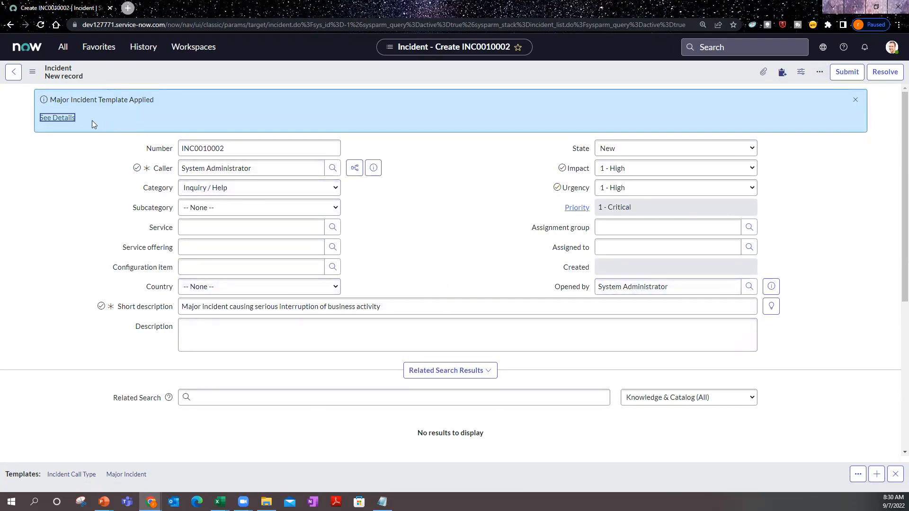
# Expand the applied template's details and compare them with the populated fields, including Short description, on the incident form.
pyautogui.click(57, 118)
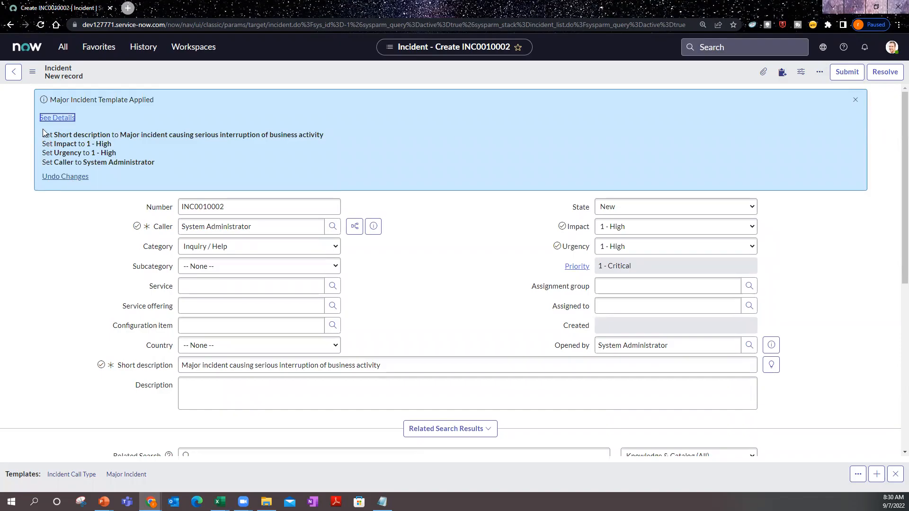
pyautogui.click(122, 110)
pyautogui.click(219, 379)
pyautogui.moveTo(382, 365); pyautogui.dragTo(181, 372)
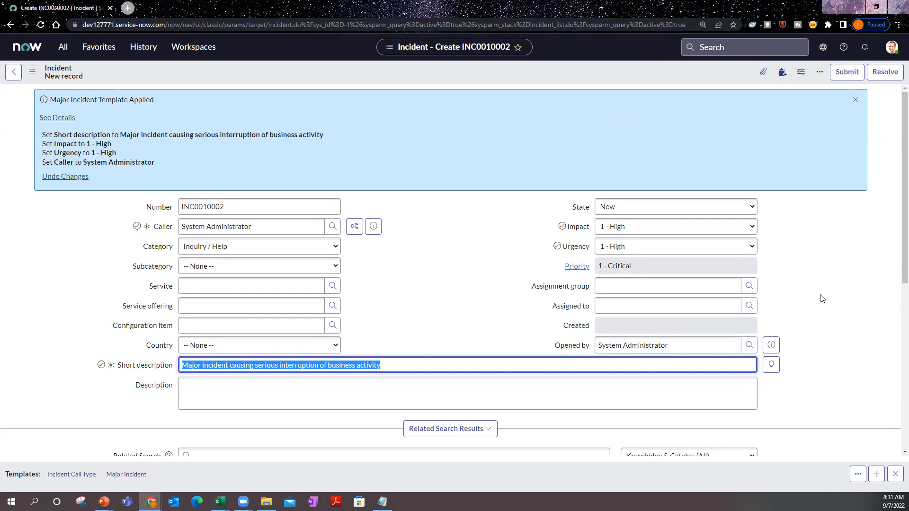
pyautogui.scroll(-4, 381, 330)
pyautogui.scroll(-1, 382, 330)
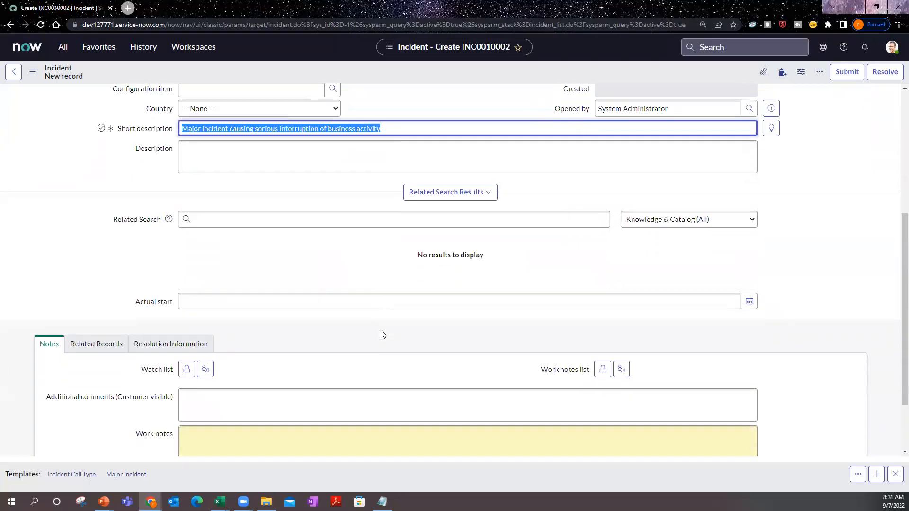
pyautogui.scroll(5, 382, 331)
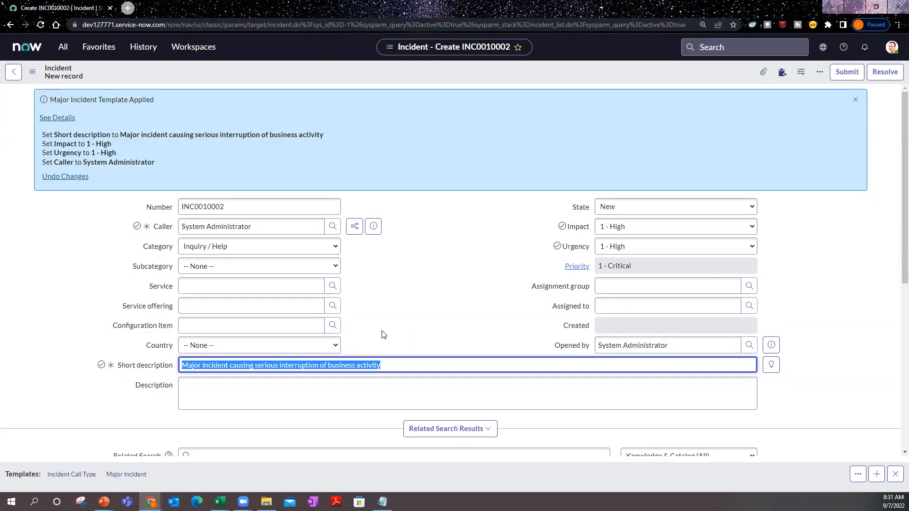
# Start a fresh incident record, leaving the current one without saving its changes.
pyautogui.click(53, 53)
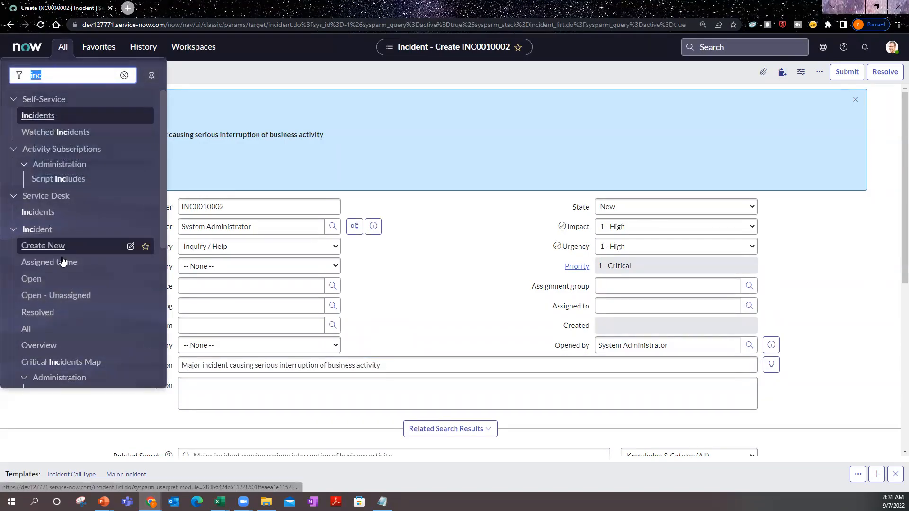
pyautogui.click(60, 249)
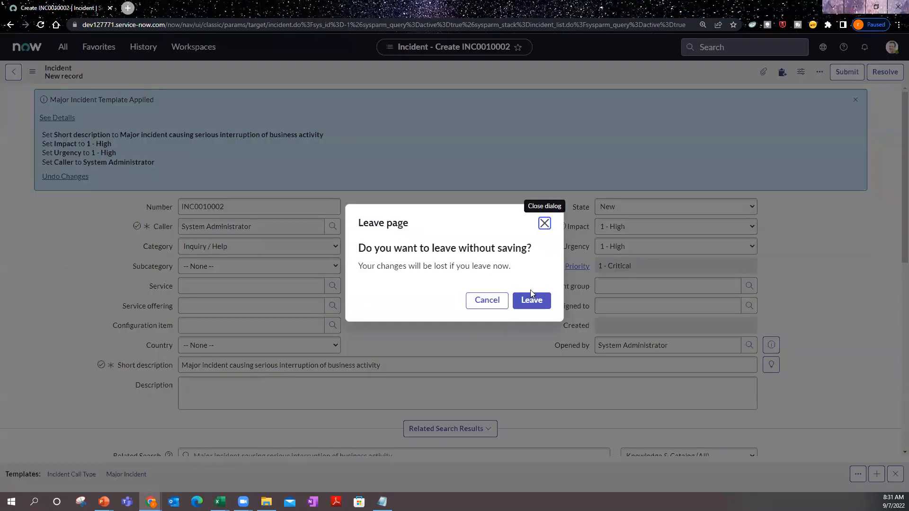
pyautogui.click(531, 295)
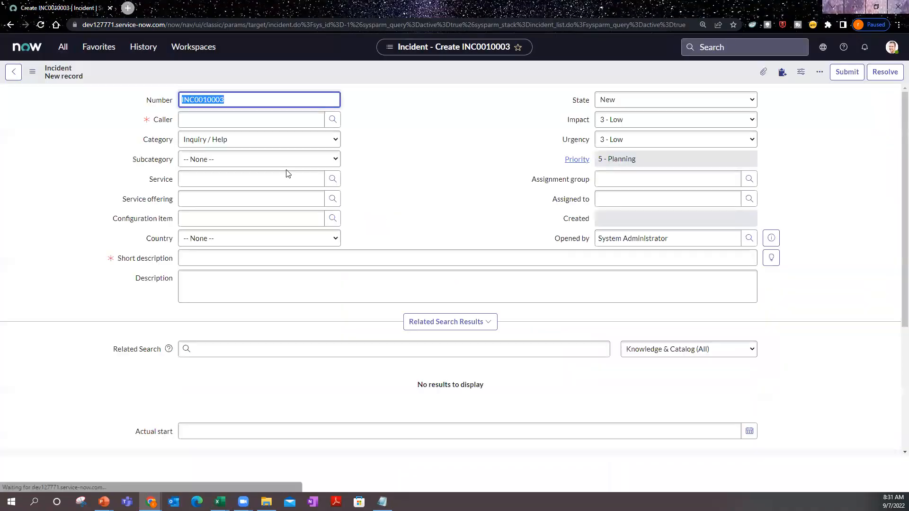
# Hide the template bar on the fresh incident form and display it again.
pyautogui.click(820, 72)
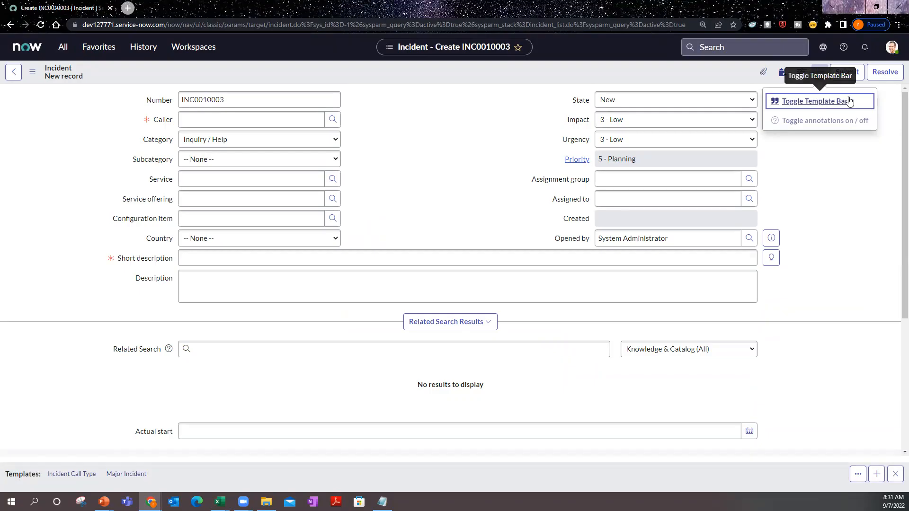
pyautogui.click(823, 108)
pyautogui.click(820, 72)
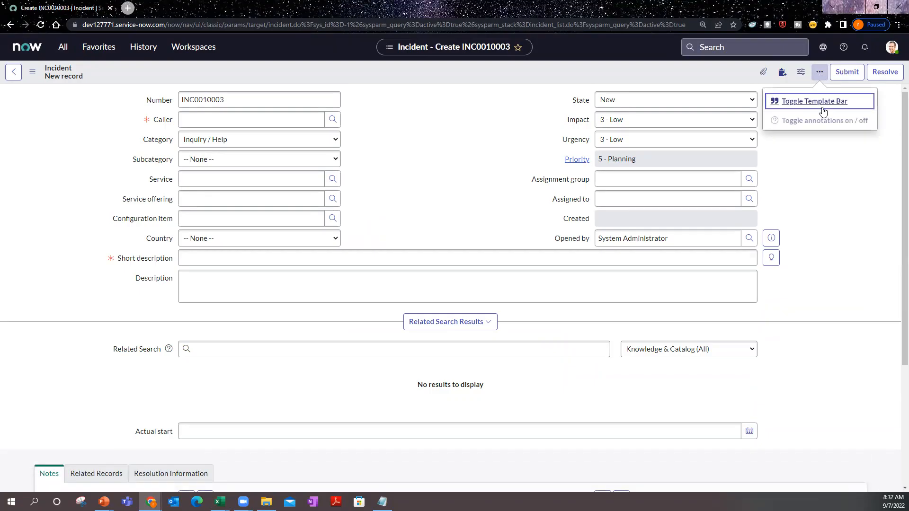
pyautogui.click(823, 109)
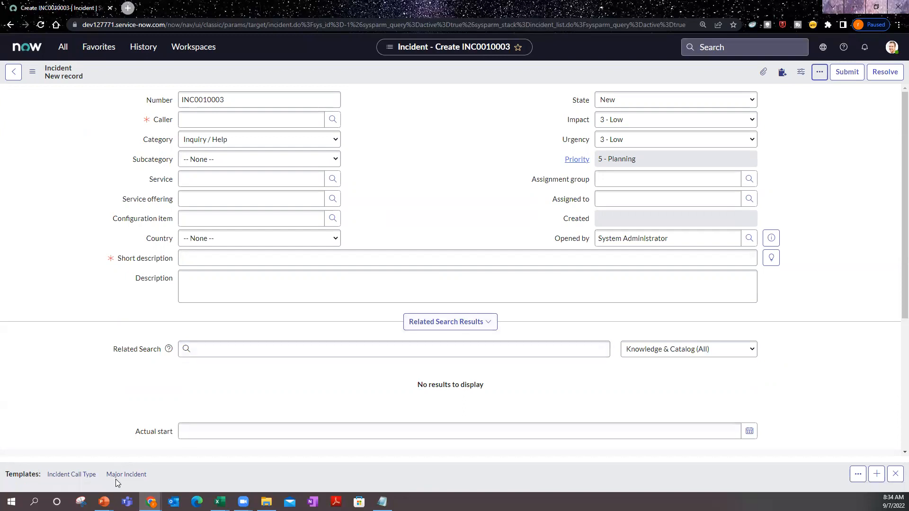
# Switch to the PowerPoint presentation and advance from the Templates slide to the Saving Forms slide.
pyautogui.click(77, 479)
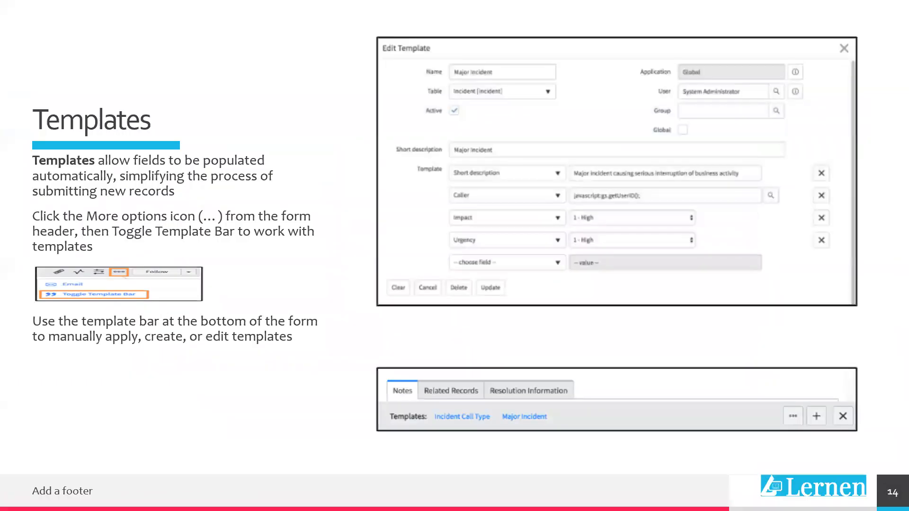
pyautogui.press('Right')
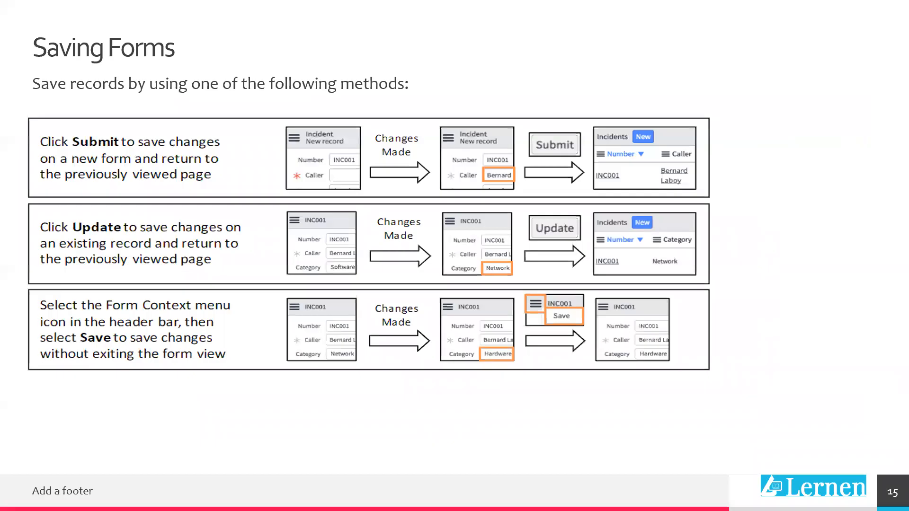
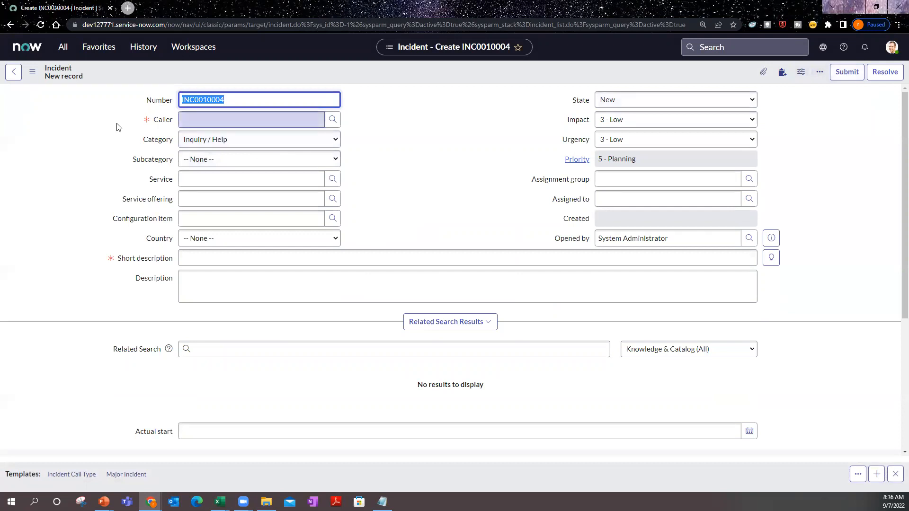
# Choose the first caller matching "d", enter the short description "lernen test record" and submit the new incident.
pyautogui.click(194, 122)
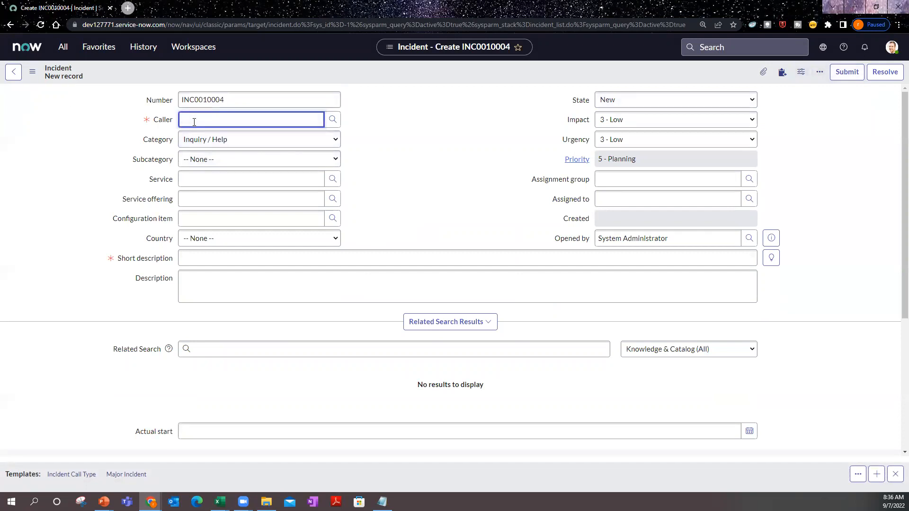
pyautogui.write('d')
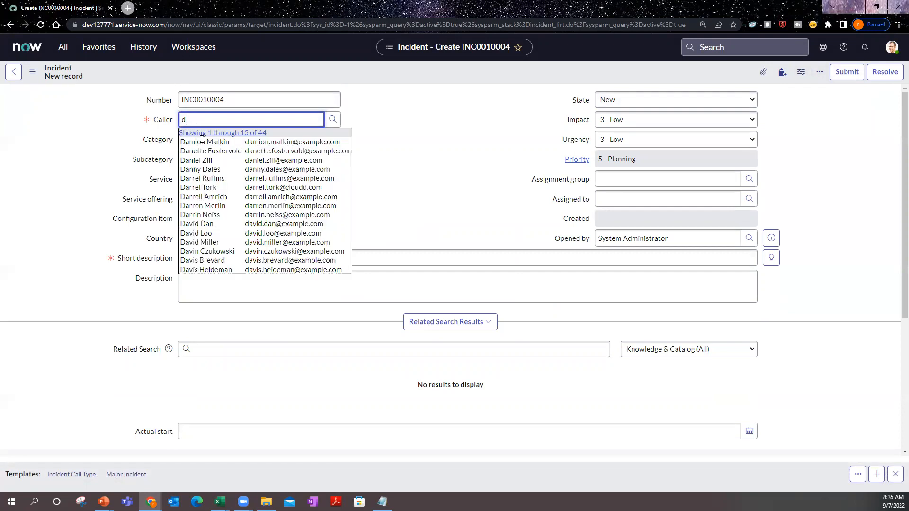
pyautogui.click(202, 141)
pyautogui.click(204, 256)
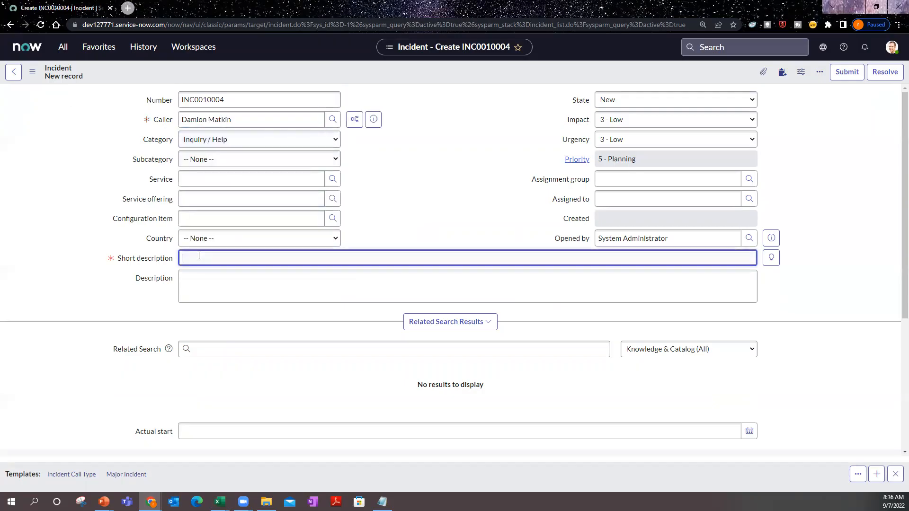
pyautogui.write('lernen test record')
pyautogui.click(847, 76)
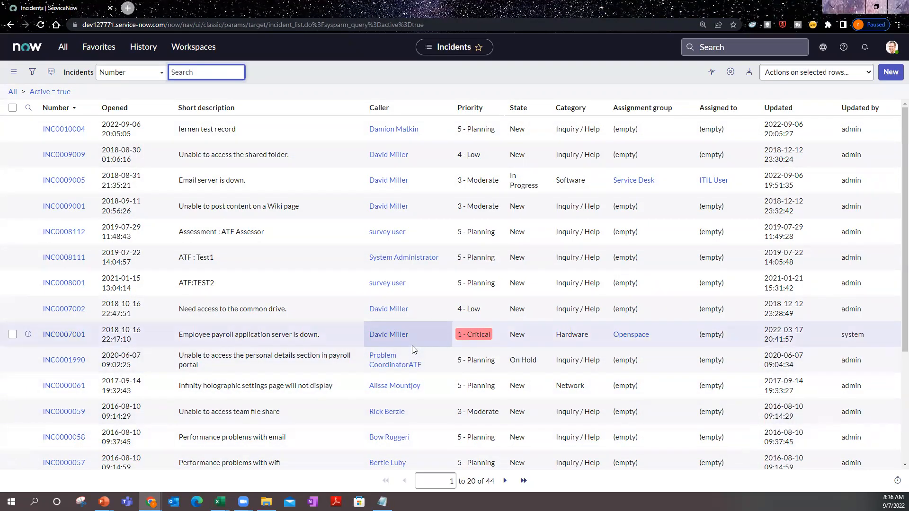
# Open the "Email server is down." incident from the list, set its Country to US and update the record.
pyautogui.click(73, 182)
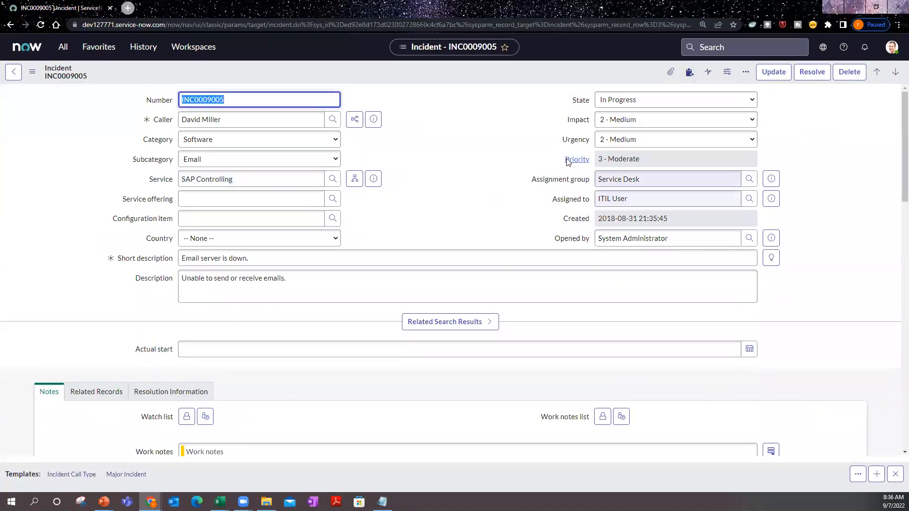
pyautogui.click(316, 241)
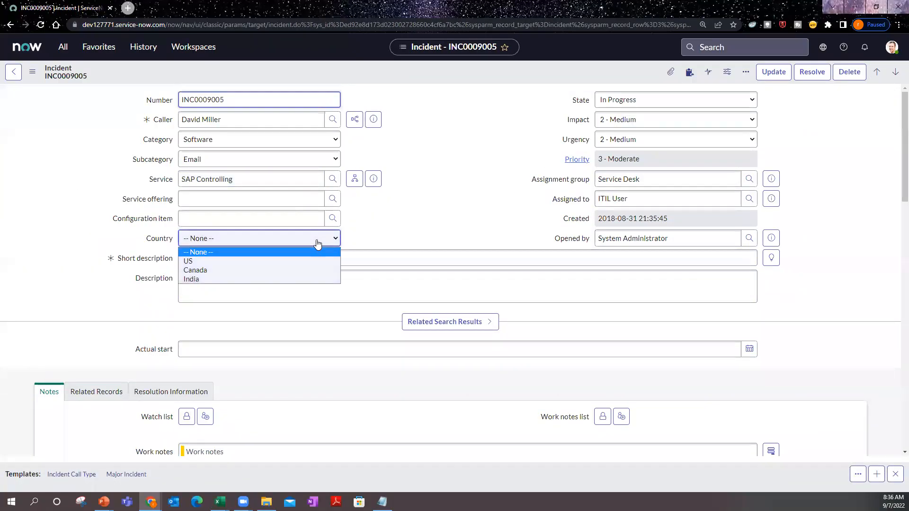
pyautogui.click(298, 261)
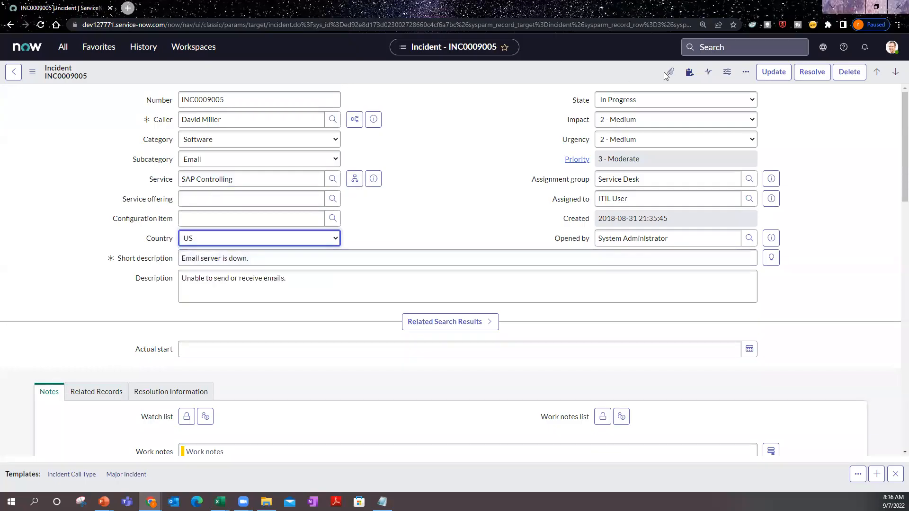
pyautogui.click(774, 75)
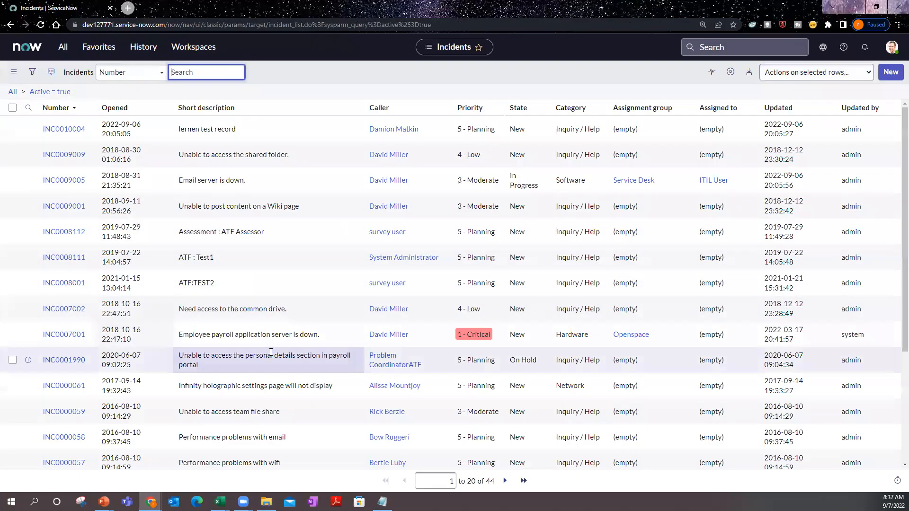
# Reopen the "Email server is down." incident, set its Country to Canada and save it while staying on the form.
pyautogui.click(51, 183)
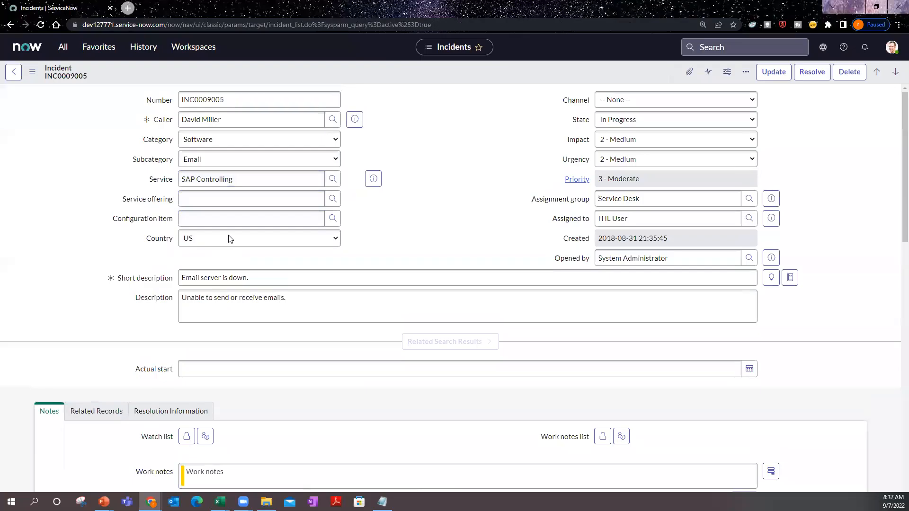
pyautogui.click(230, 238)
pyautogui.click(221, 275)
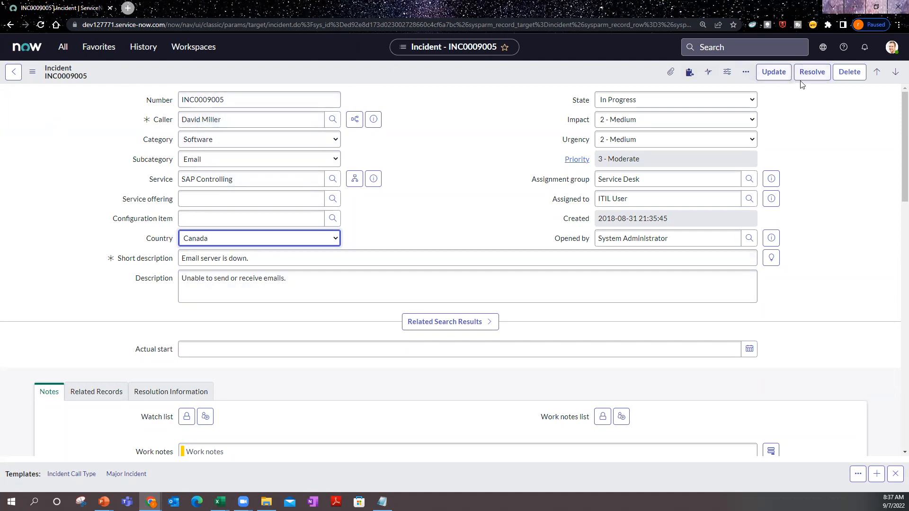
pyautogui.click(32, 72)
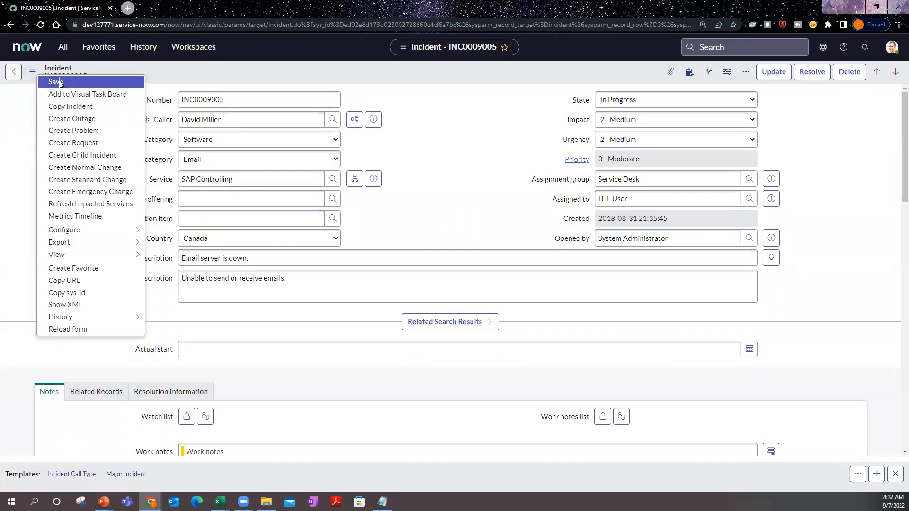
pyautogui.click(59, 82)
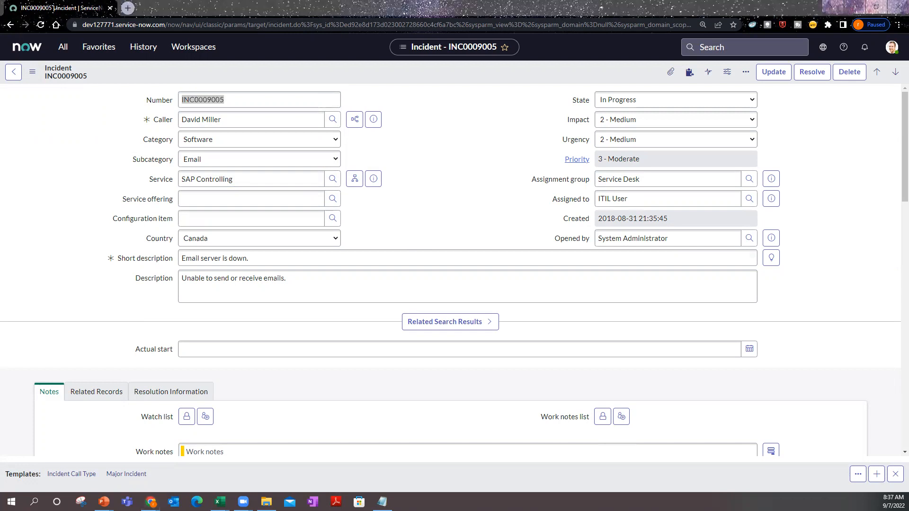
# Filter the application navigator for "prob" and open the list of open problems.
pyautogui.hotkey('alt', 'Tab')
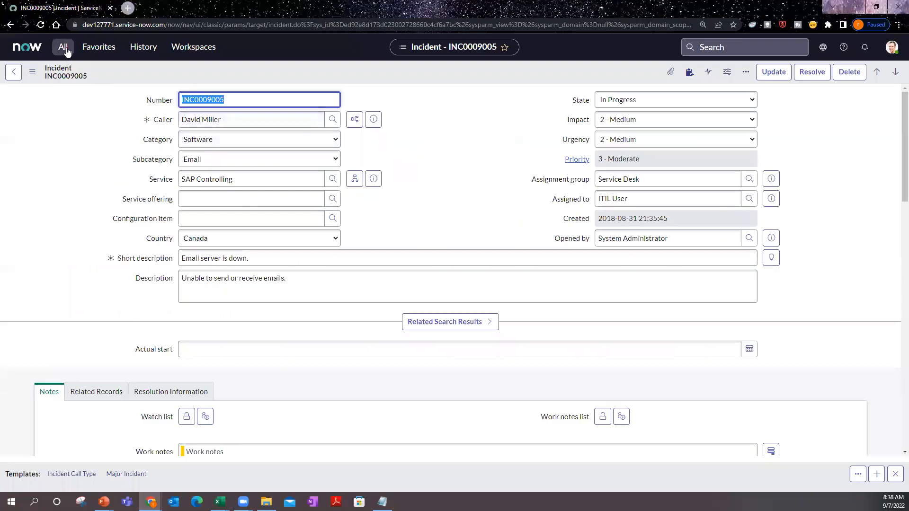
pyautogui.click(64, 49)
pyautogui.write('prob')
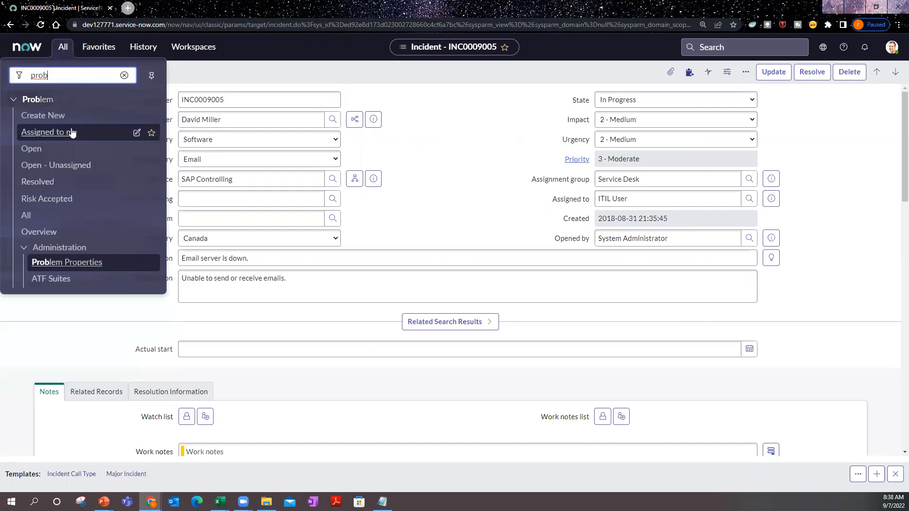
pyautogui.click(47, 154)
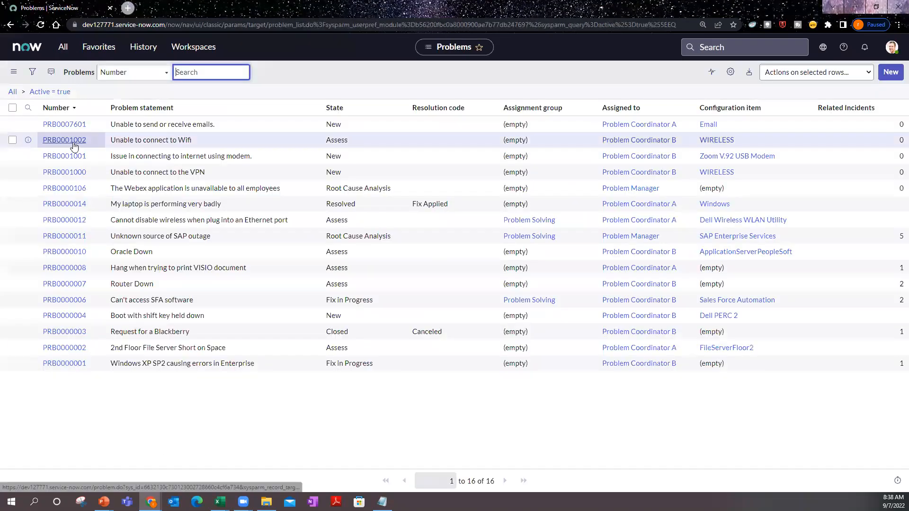
# Open the "Router Down" problem, set its Service to SAP Controlling and update the record.
pyautogui.click(78, 285)
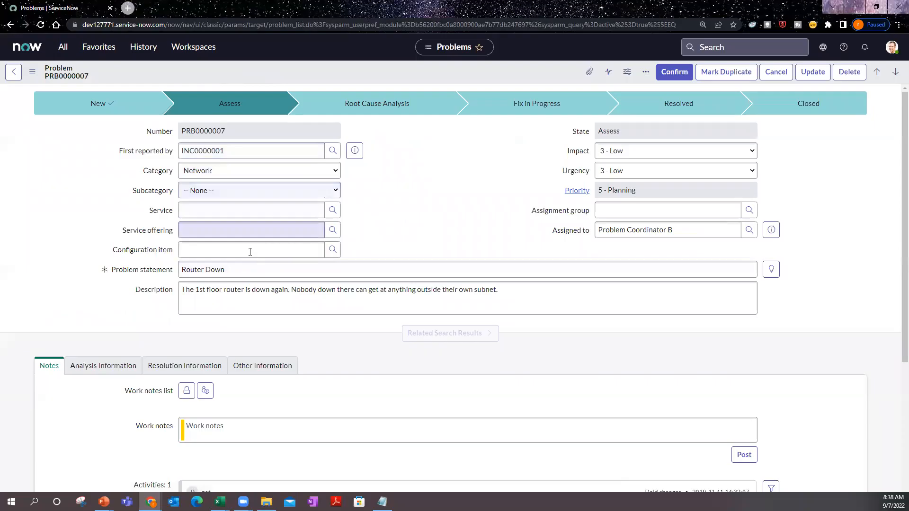
pyautogui.click(266, 215)
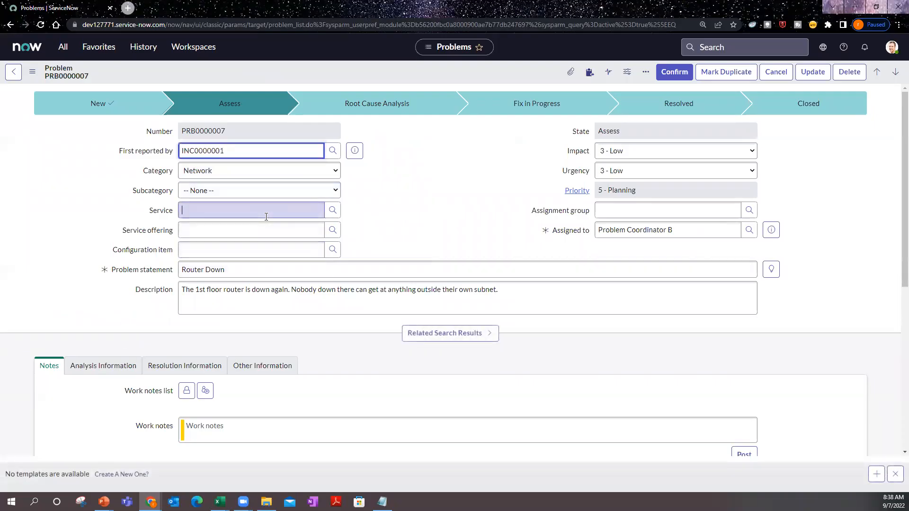
pyautogui.write('s')
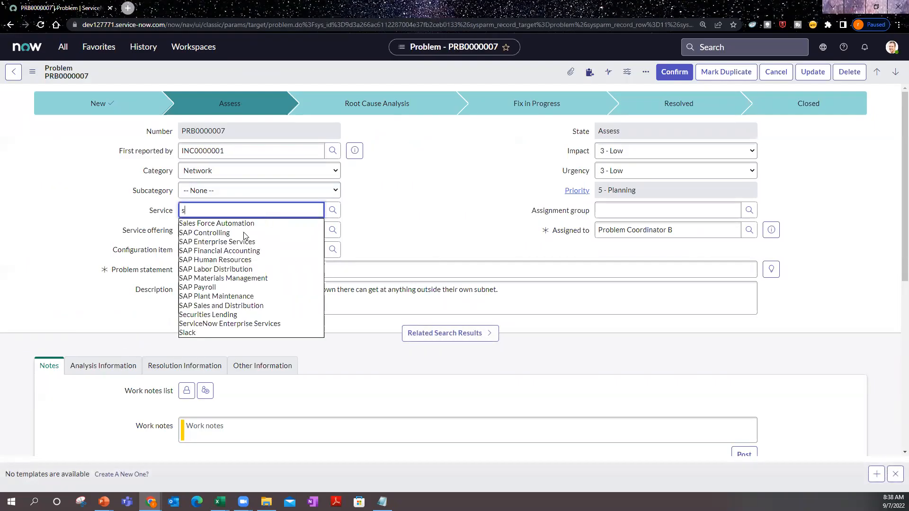
pyautogui.click(242, 232)
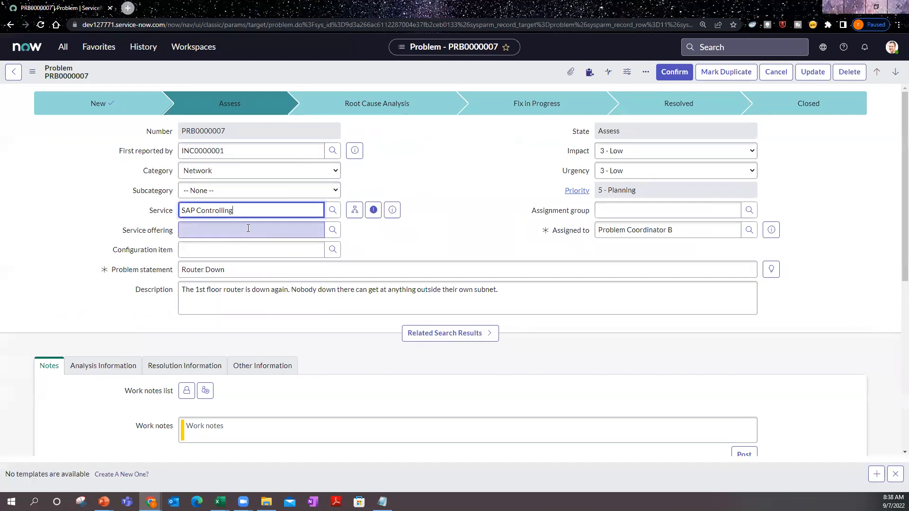
pyautogui.click(814, 73)
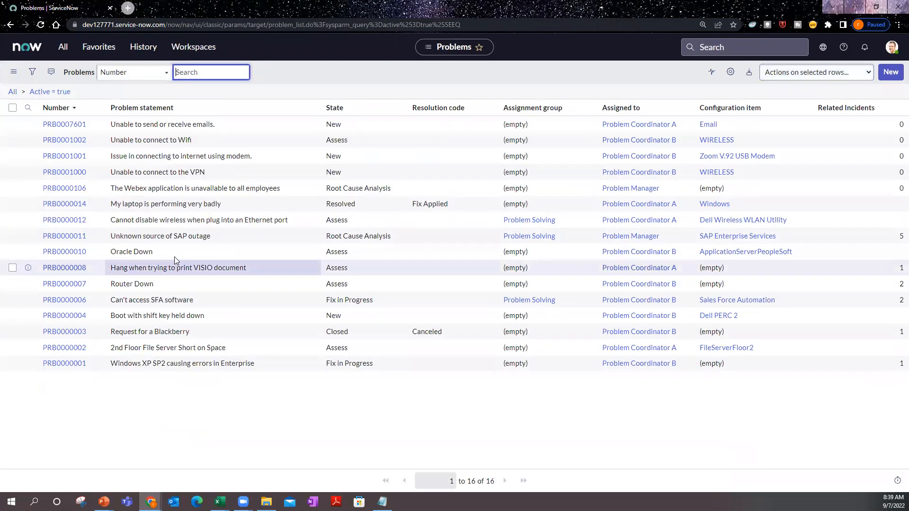
# Open the "Oracle Down" problem and move forward through the records to the "Router Down" problem.
pyautogui.click(63, 256)
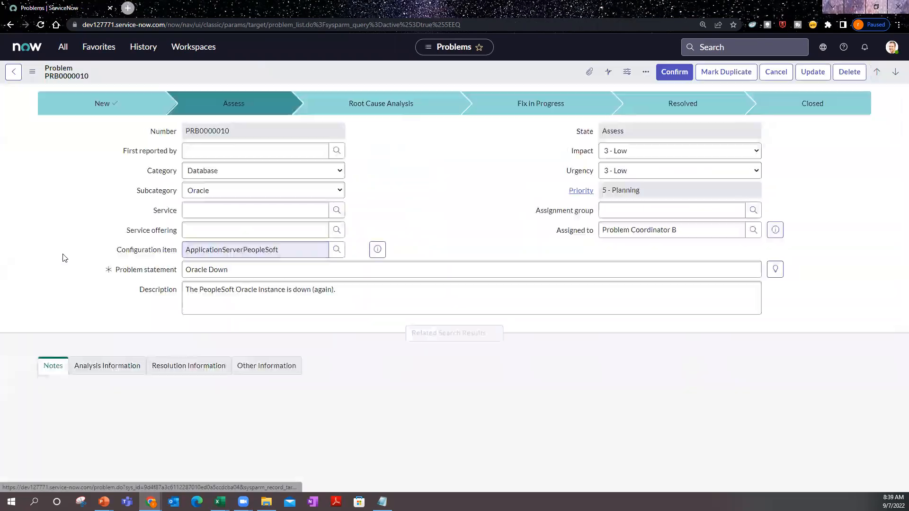
pyautogui.click(891, 75)
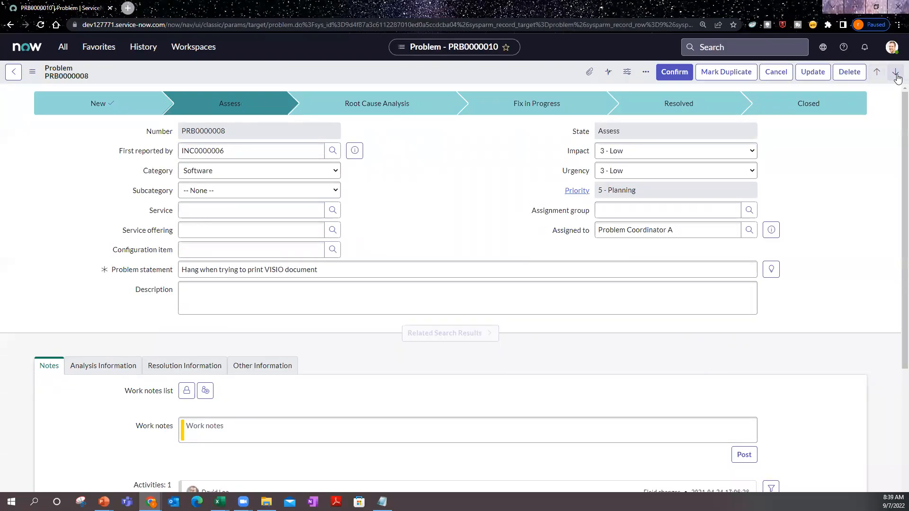
pyautogui.click(896, 75)
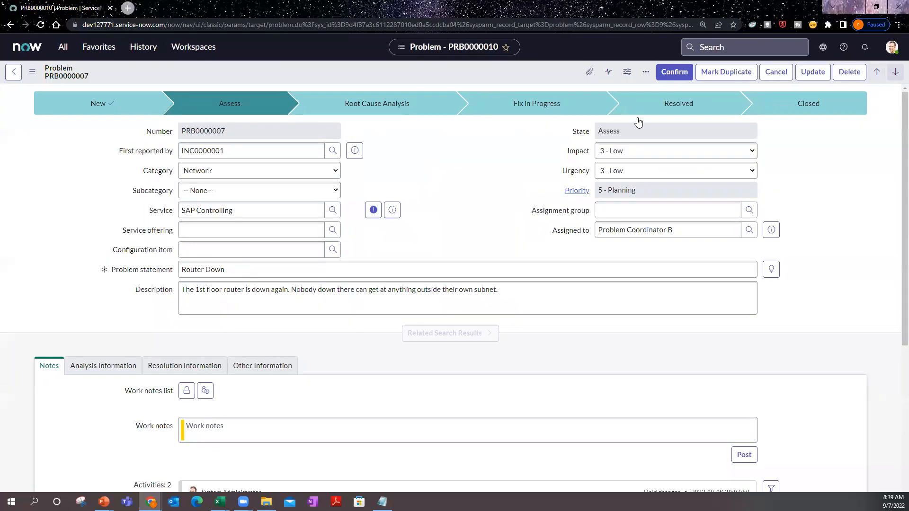
# Try to find a service offering for the "Router Down" problem using "s" and "f".
pyautogui.click(265, 225)
pyautogui.write('s')
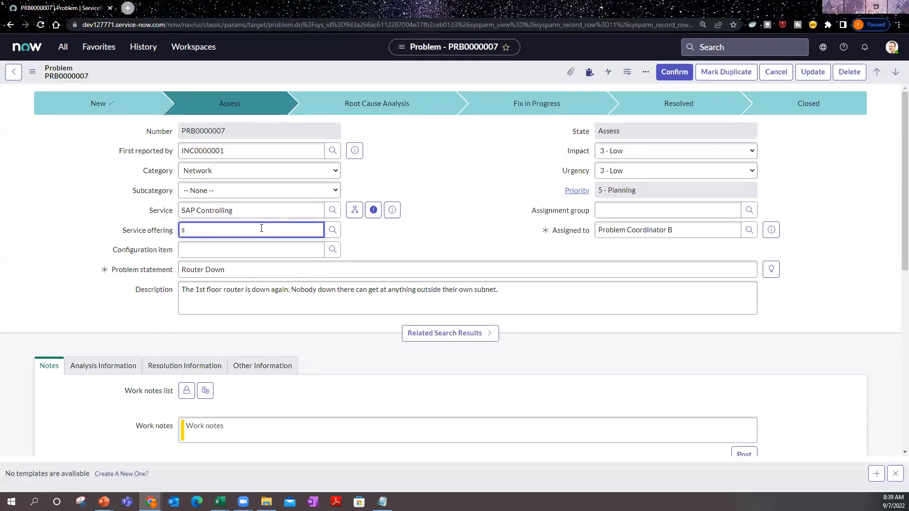
pyautogui.moveTo(252, 230); pyautogui.dragTo(141, 224)
pyautogui.write('f')
# Set the "Router Down" problem's configuration item to DC01 and update the record.
pyautogui.click(204, 252)
pyautogui.write('d')
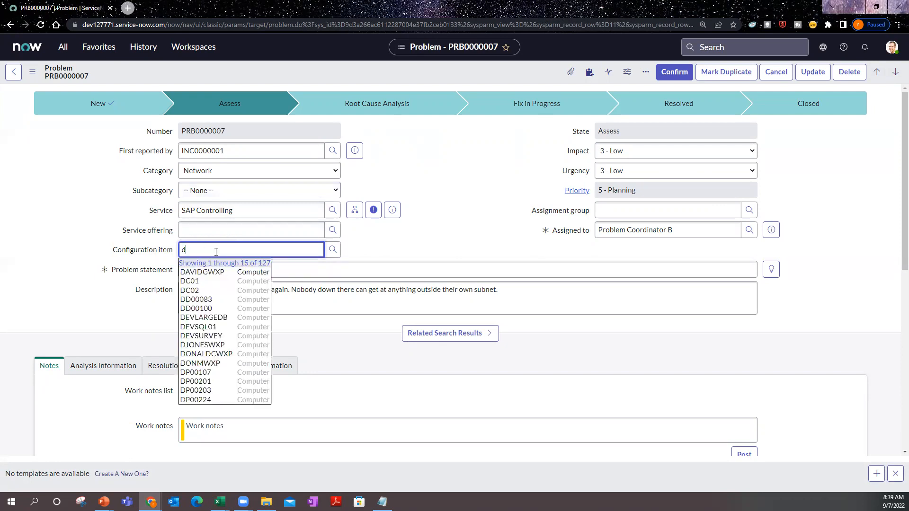
pyautogui.click(210, 279)
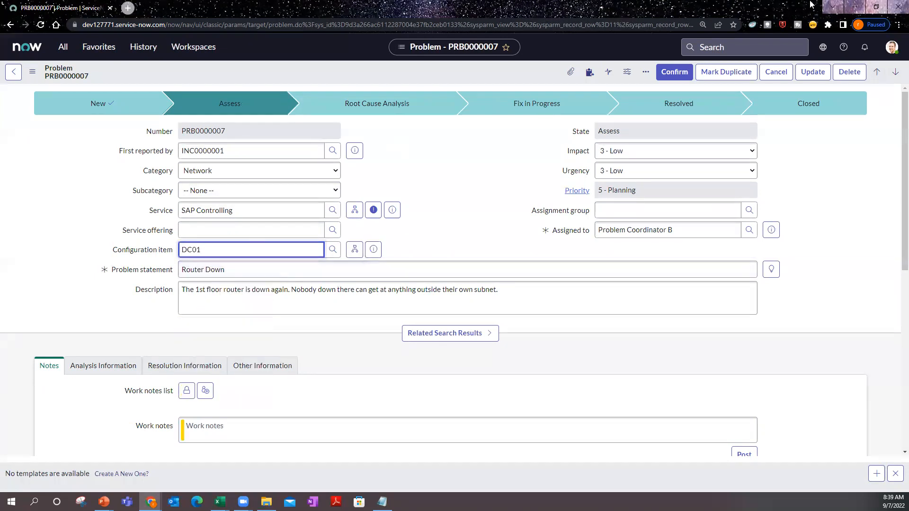
pyautogui.click(809, 72)
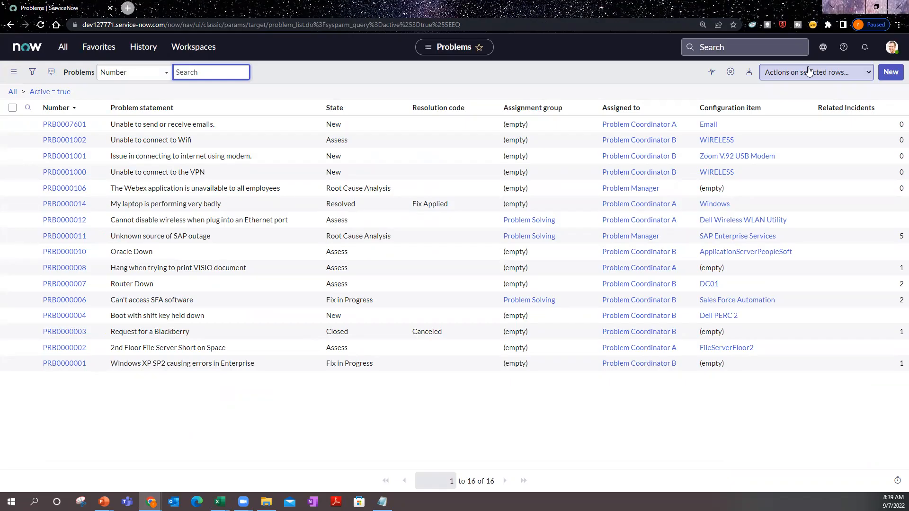
# Open the "Oracle Down" problem, set its Service to SAP Controlling and save it while staying on the form.
pyautogui.click(71, 252)
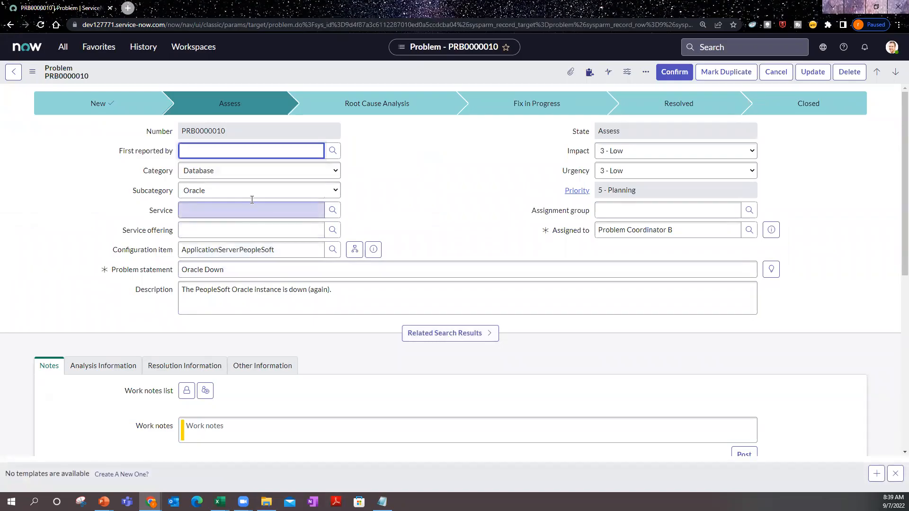
pyautogui.click(199, 231)
pyautogui.click(200, 212)
pyautogui.write('d')
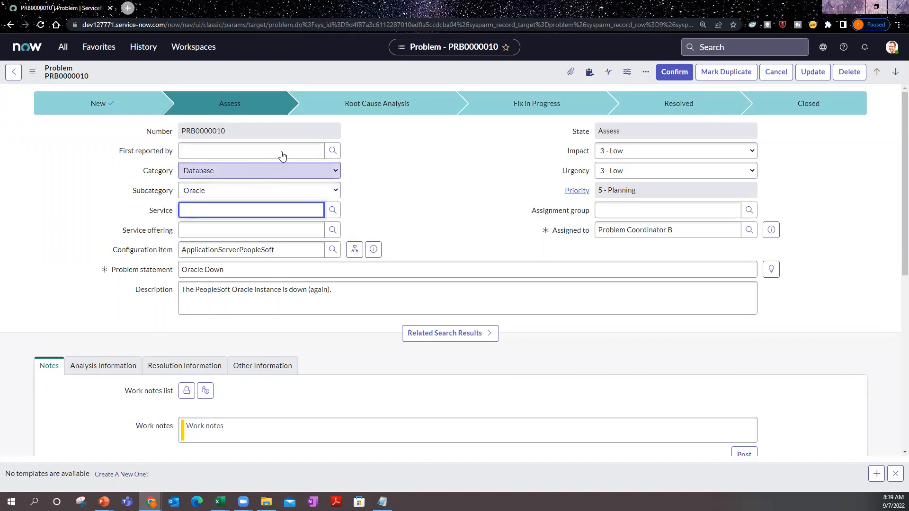
pyautogui.click(332, 210)
pyautogui.click(279, 210)
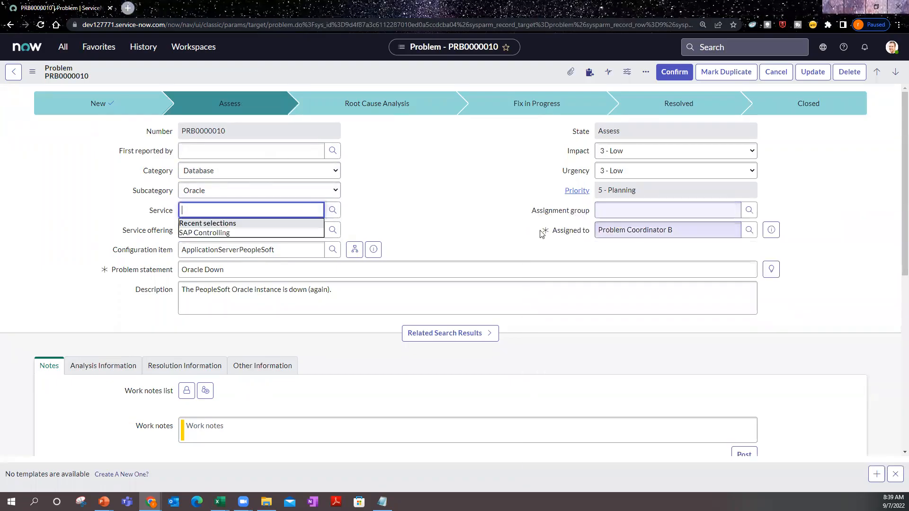
pyautogui.click(211, 232)
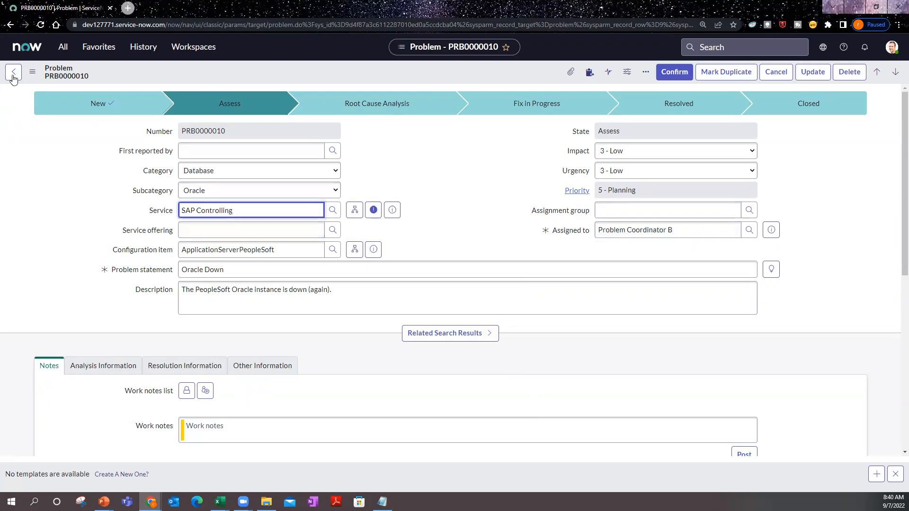
pyautogui.click(32, 72)
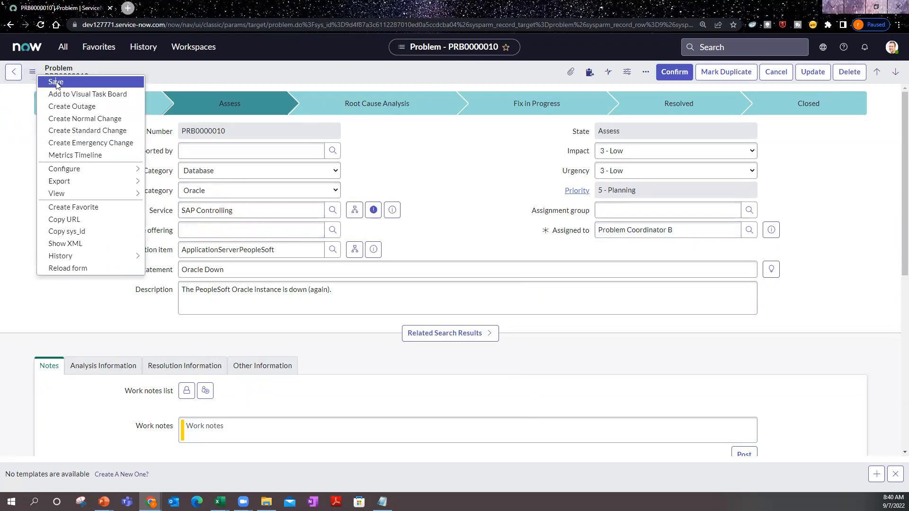
pyautogui.click(56, 82)
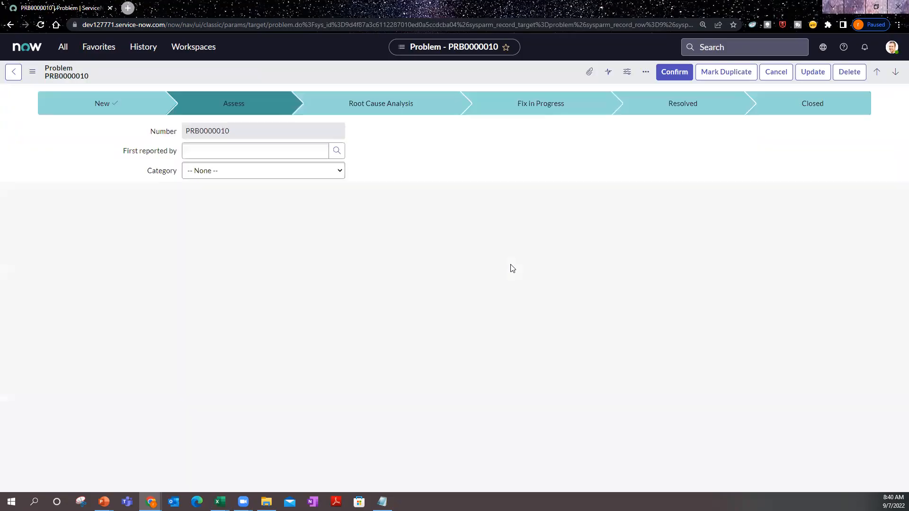